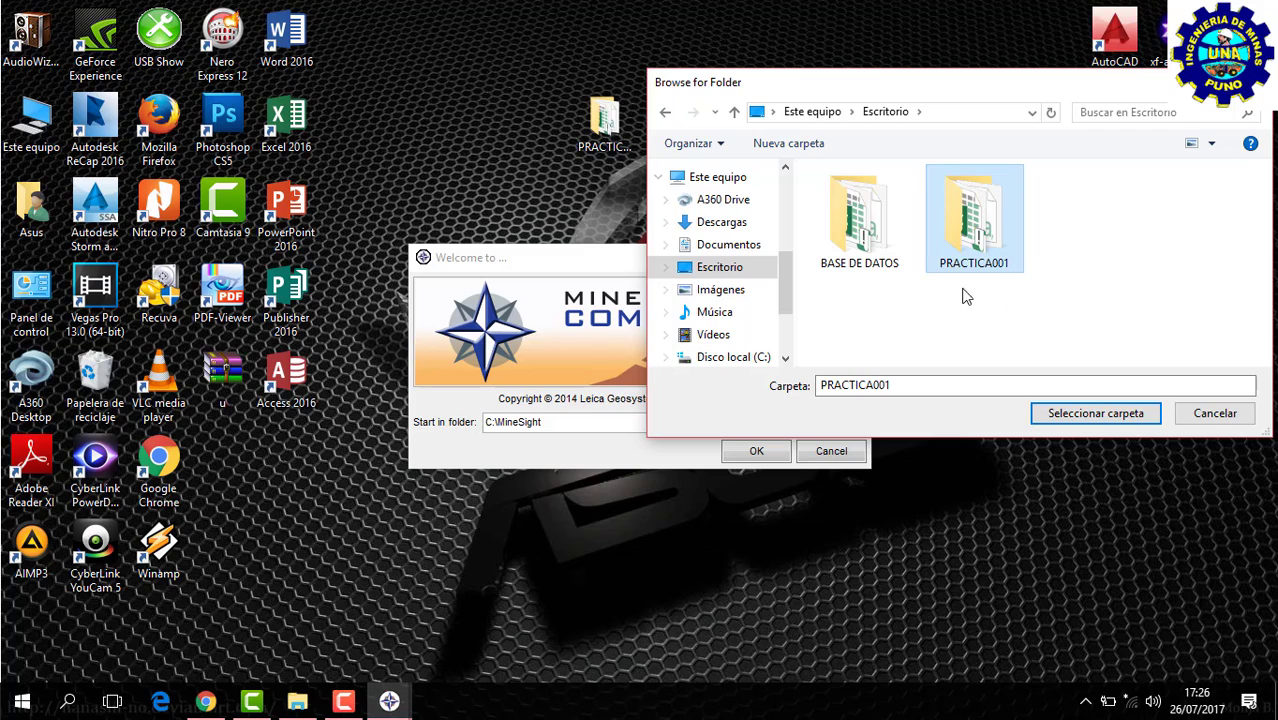
Start MineSight Compass with the desktop folder PRACTICA001 as its start folder
click(1088, 422)
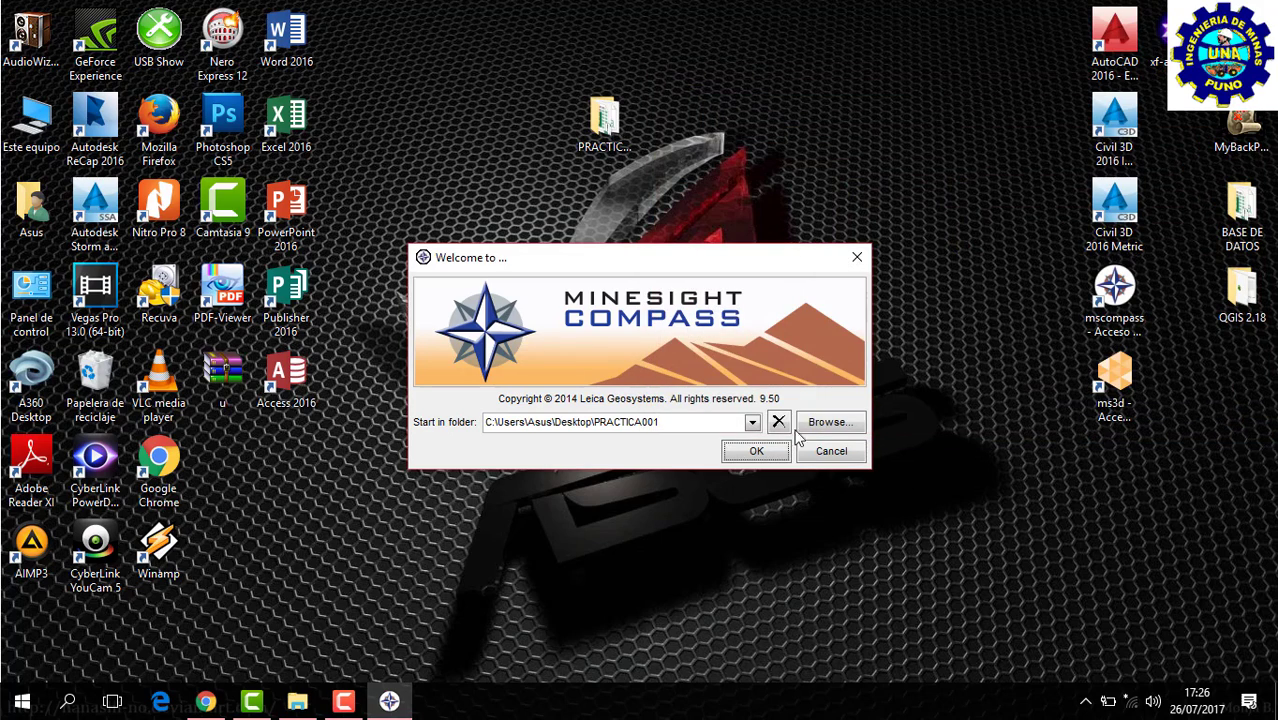
click(750, 450)
click(782, 472)
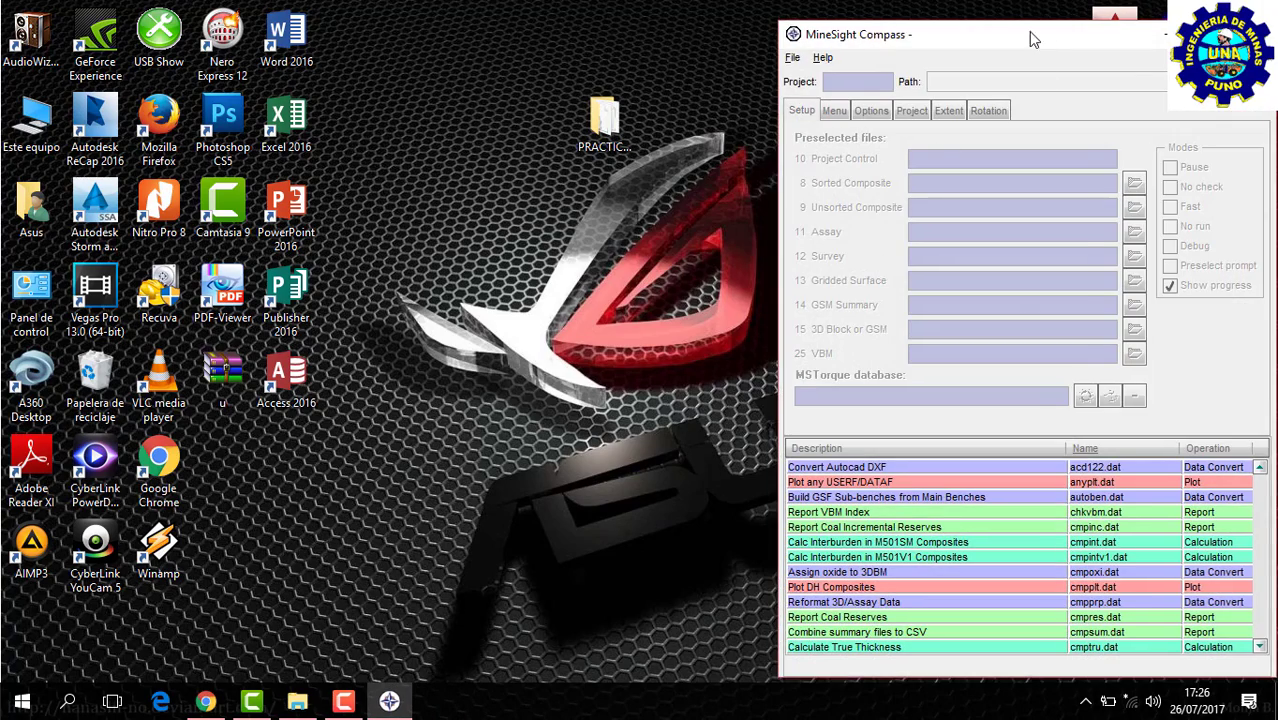
Begin a new project control file (PCF) in the PRACTICA001 directory
drag(1036, 37, 731, 27)
click(488, 48)
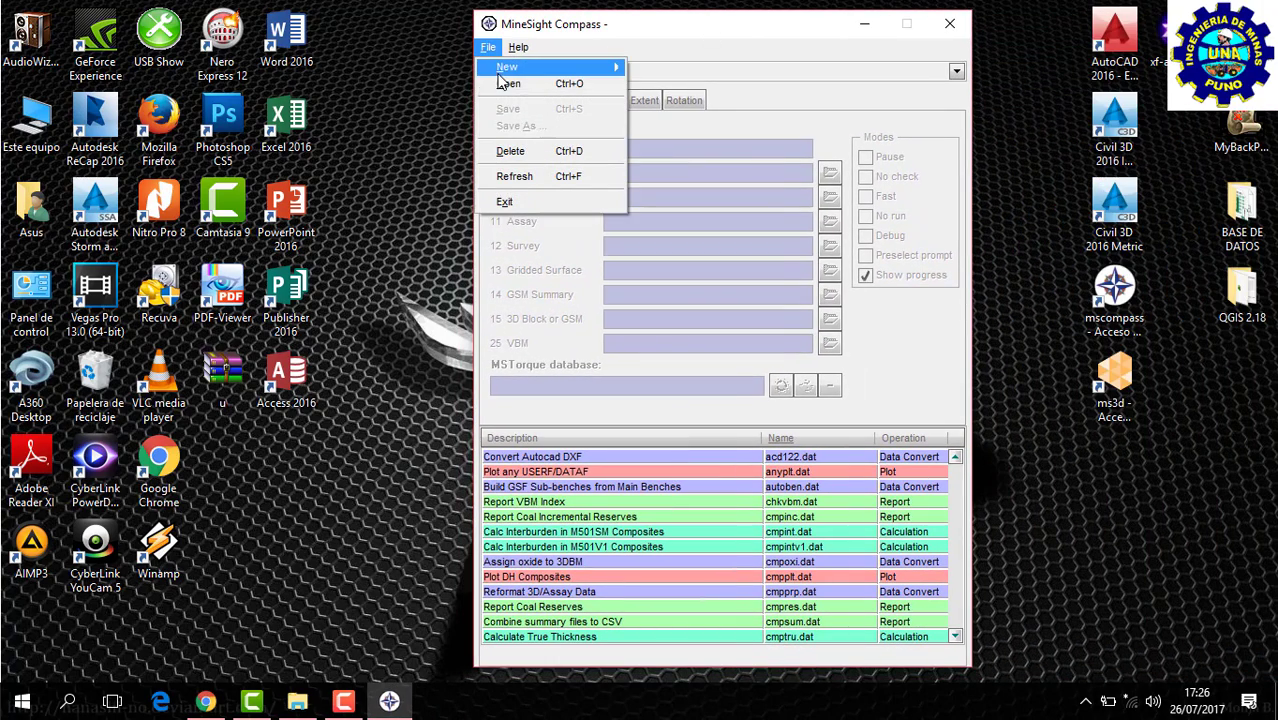
mouse_move(585, 70)
click(665, 69)
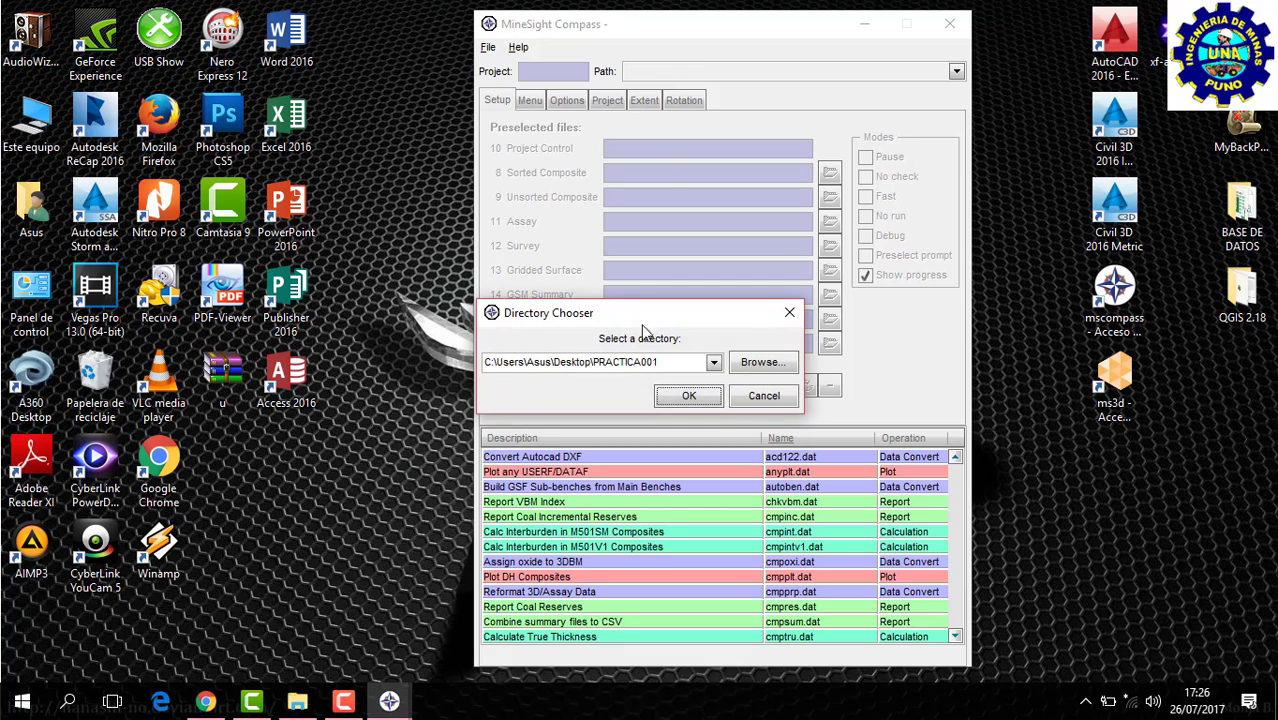
click(689, 394)
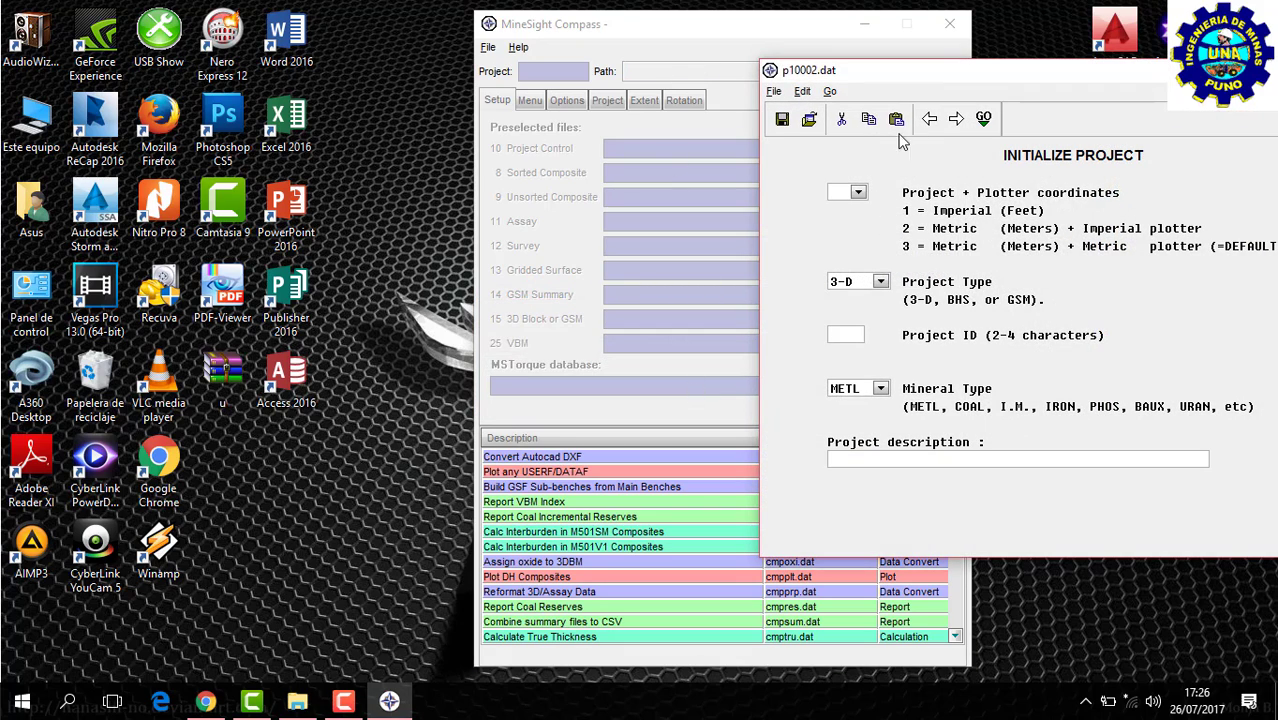
Initialize the project with coordinate option 3 (metric), project ID REP and description REPORTE MINA, and continue to the model coordinates
drag(981, 72, 641, 62)
click(518, 182)
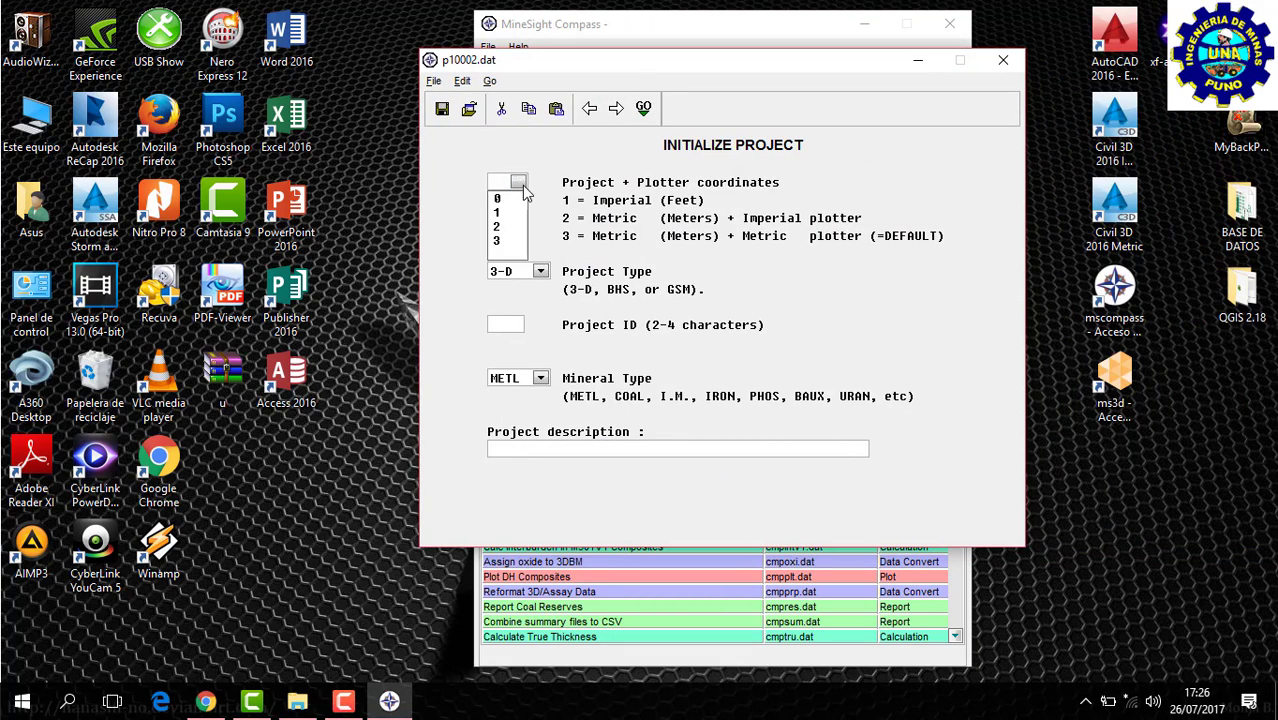
click(500, 242)
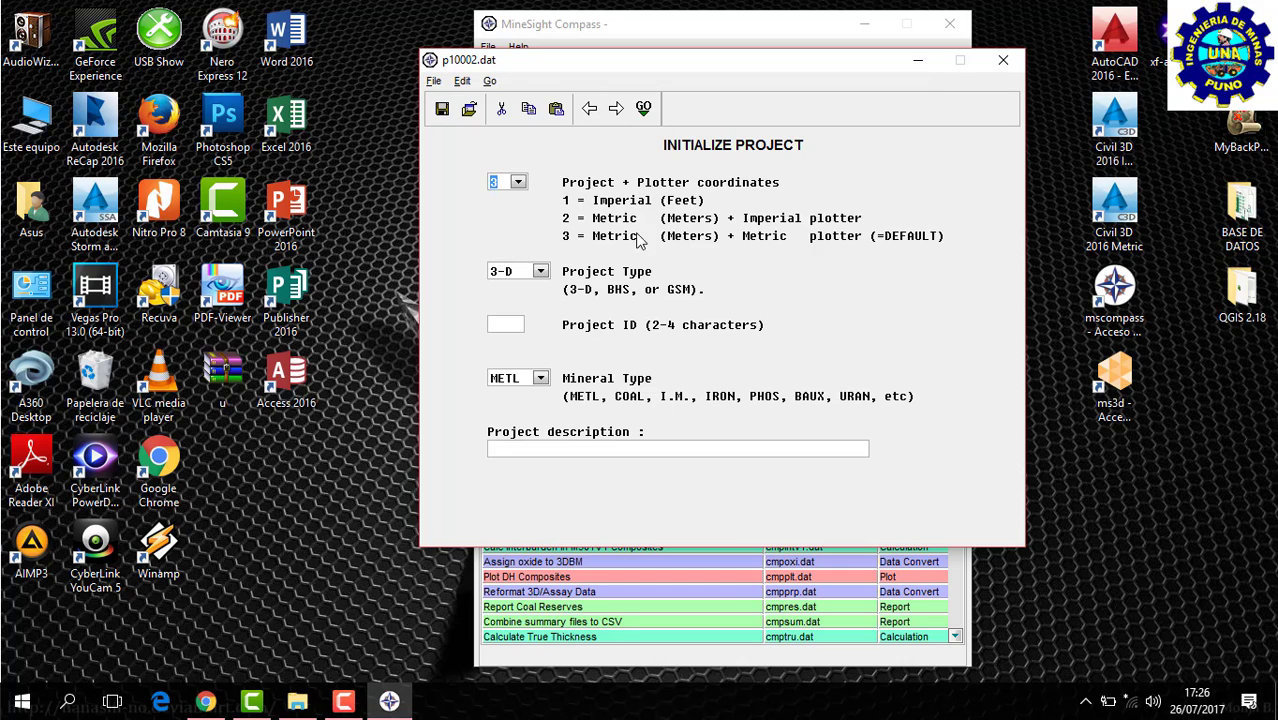
click(517, 324)
click(530, 448)
text(REPO)
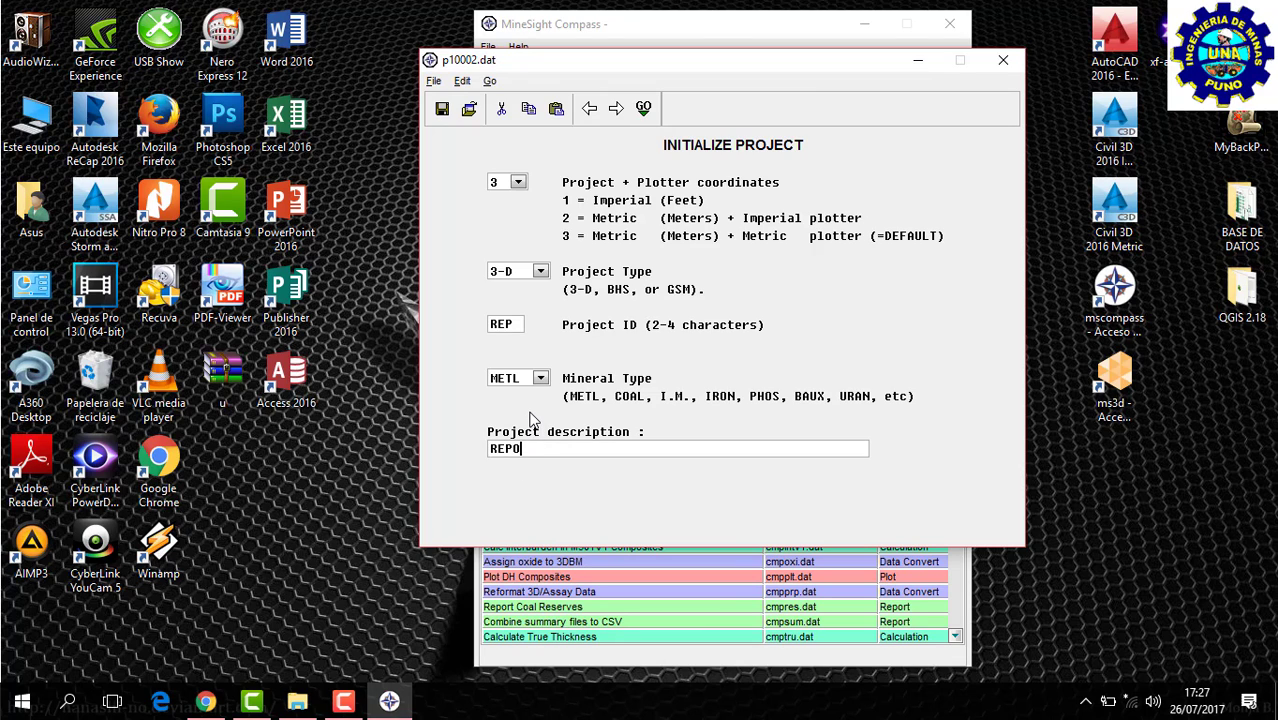
text(RTE MINA)
click(617, 109)
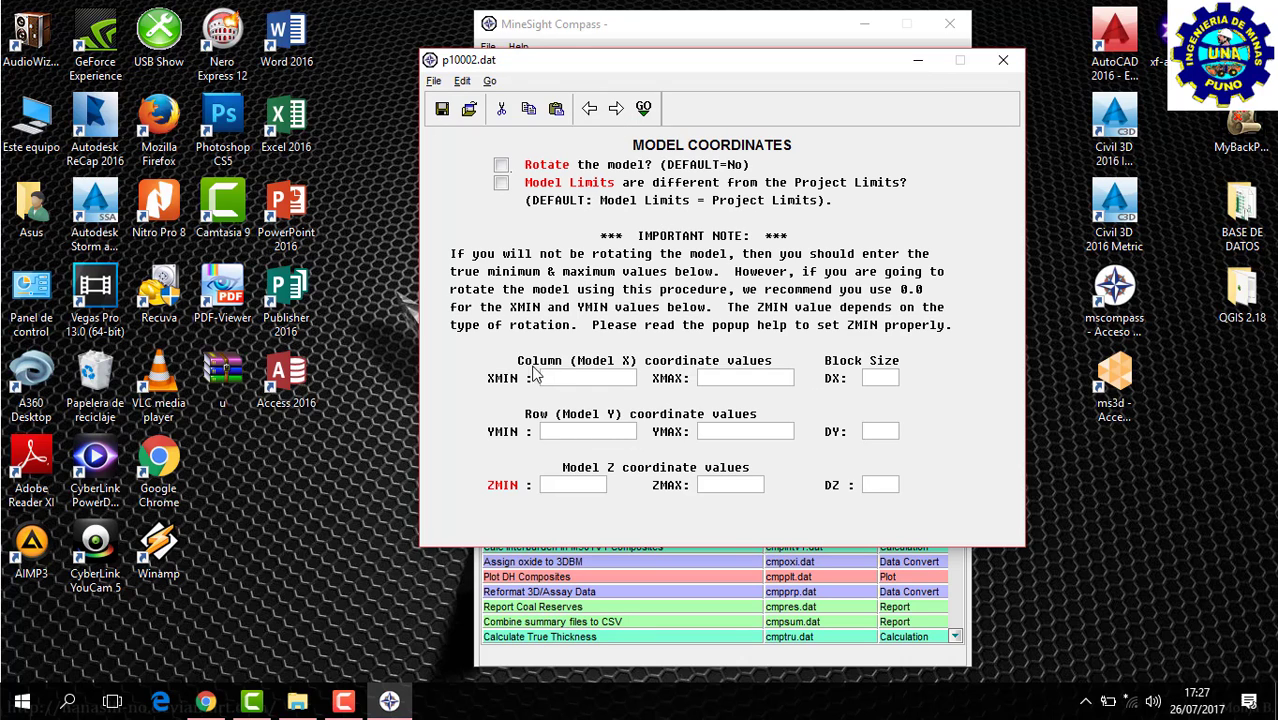
Set the model limits to 9500–12000 in X and Y and 3400–4360 in Z
text(9500)
click(602, 428)
text(9500)
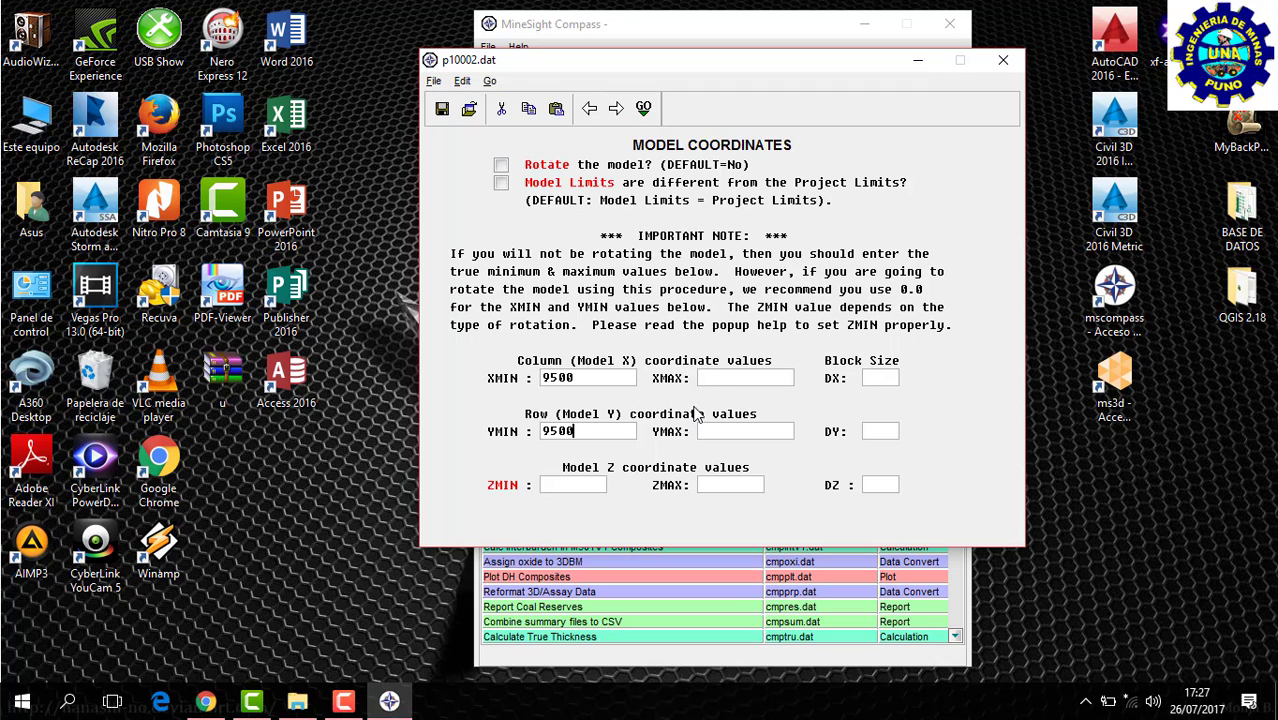
click(724, 378)
text(12000)
click(603, 480)
text(3)
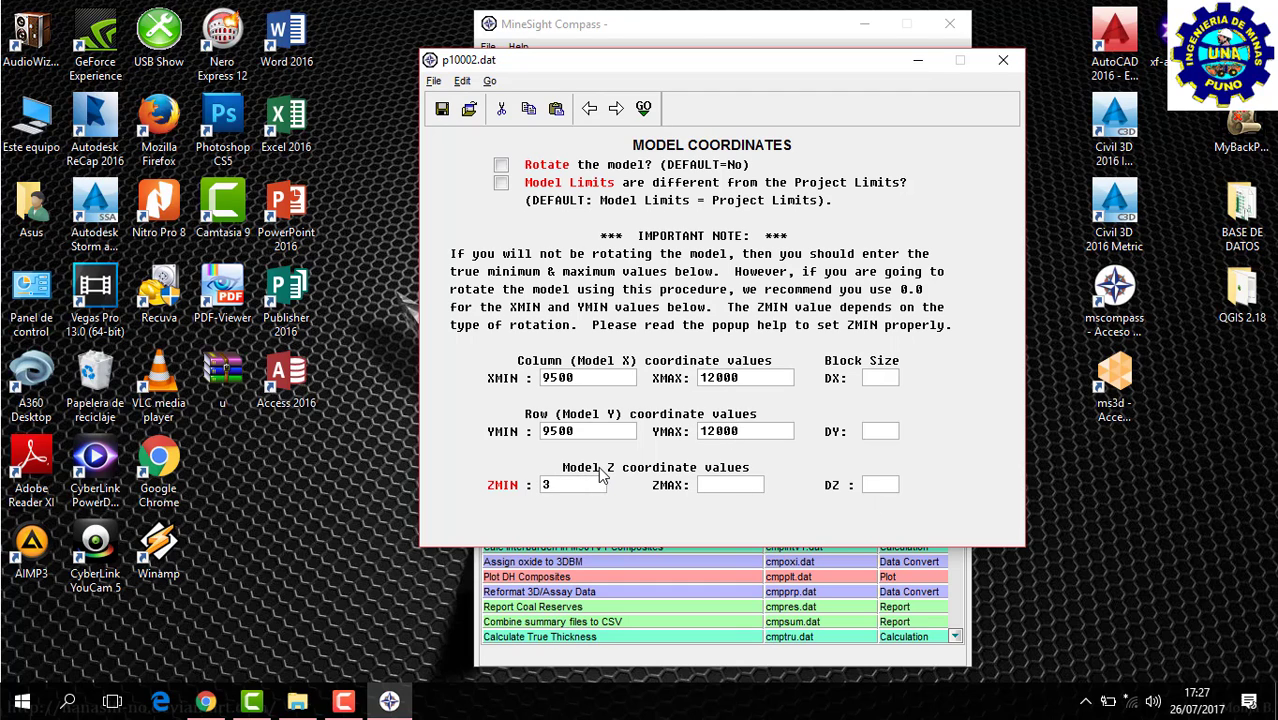
text(400)
click(717, 485)
Set the block size to DX 25, DY 25 and DZ 15
click(876, 379)
text(25)
click(872, 430)
text(25)
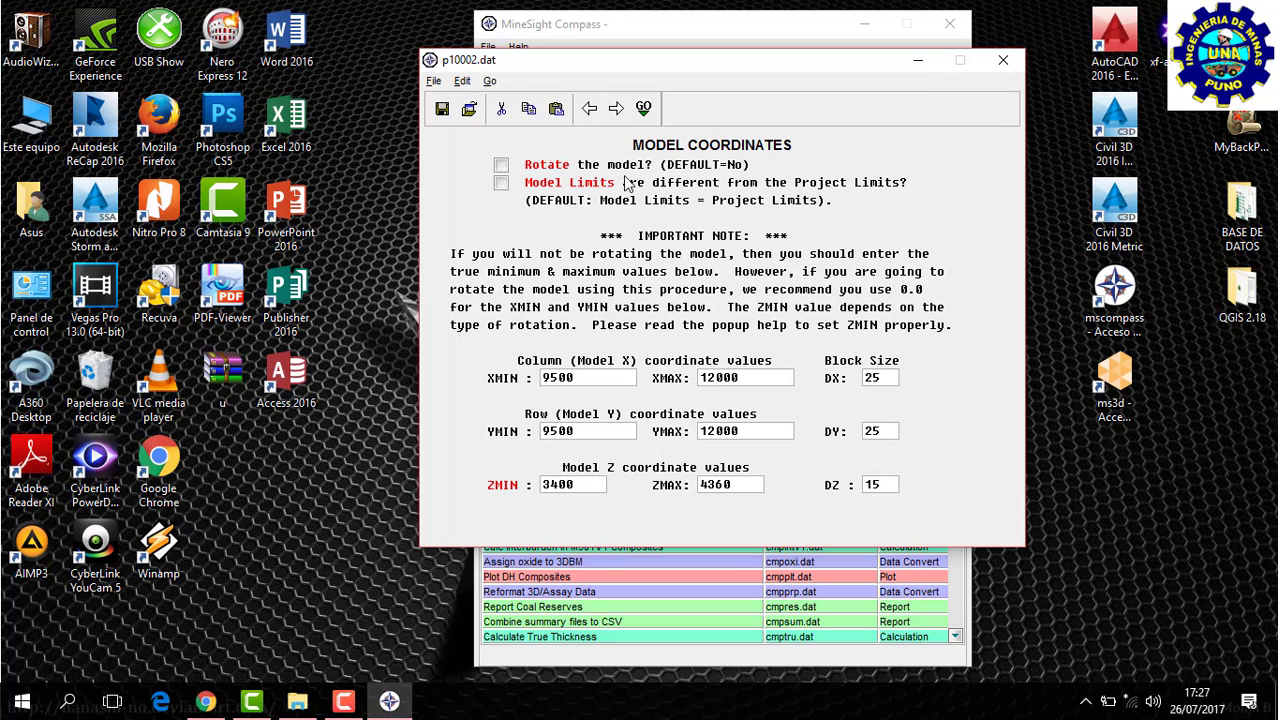
Run the project initialization and close the resulting rpt101.la report
click(616, 110)
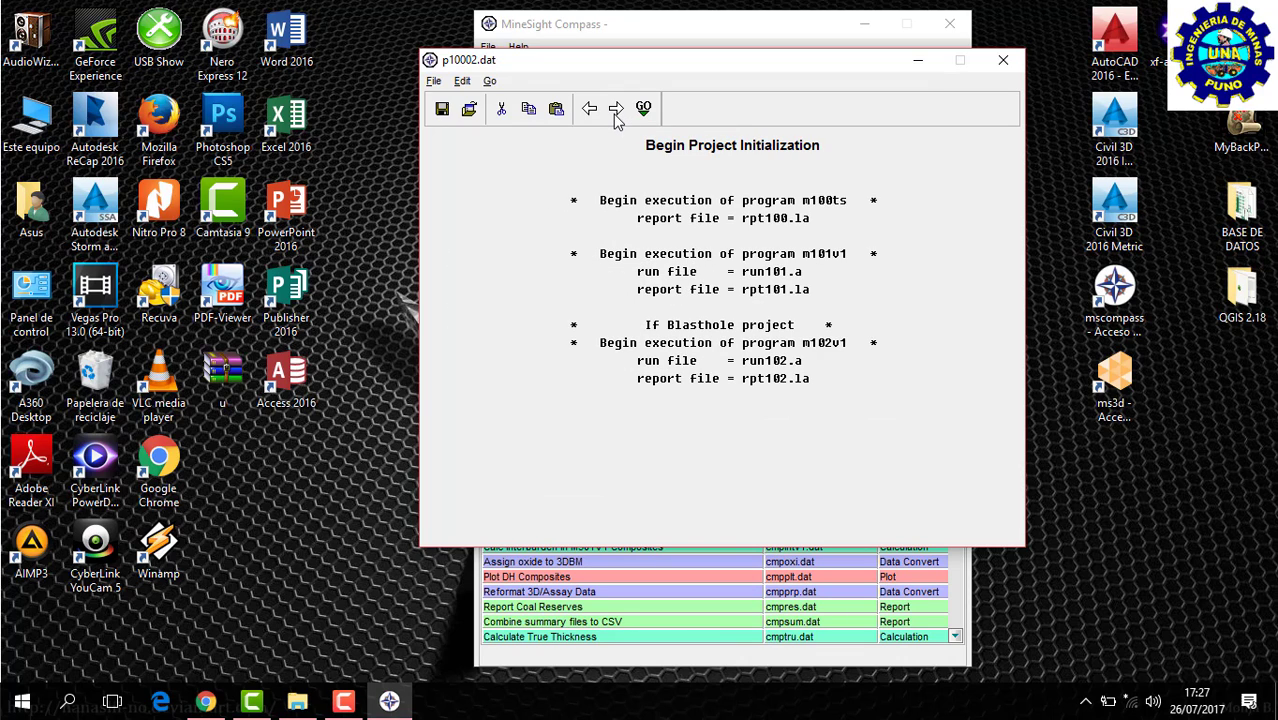
click(615, 112)
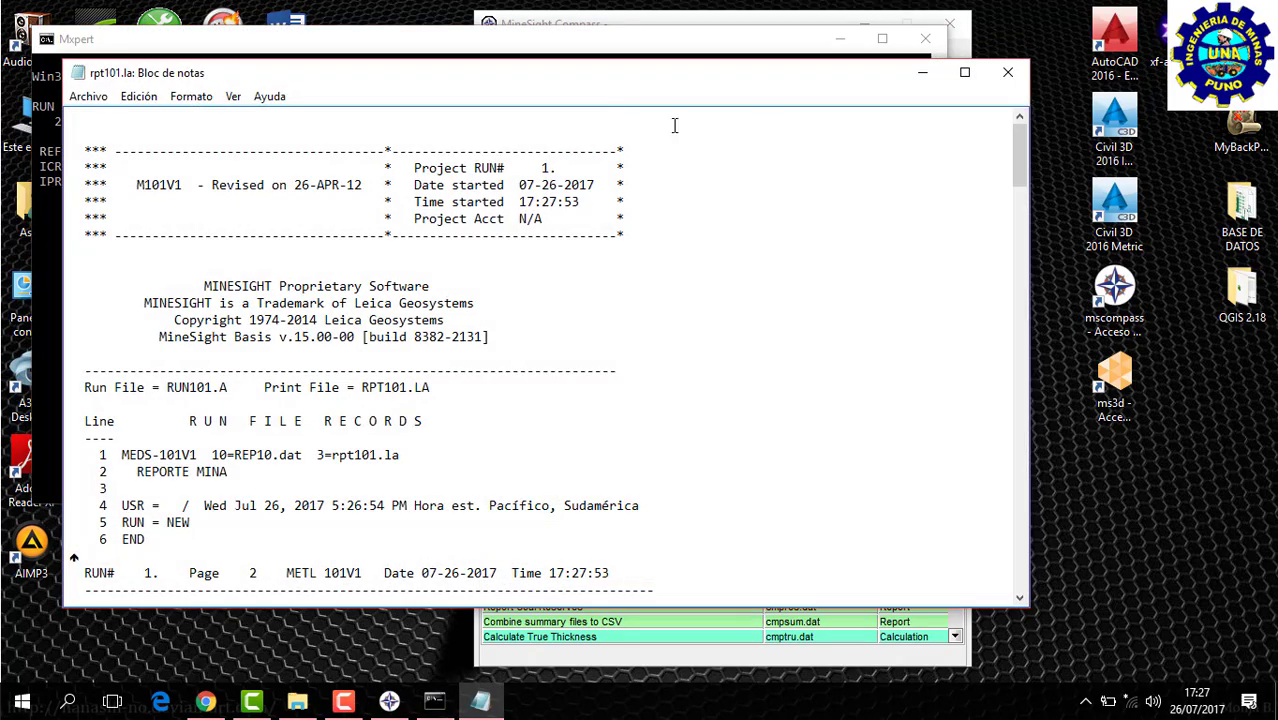
click(1008, 72)
click(864, 30)
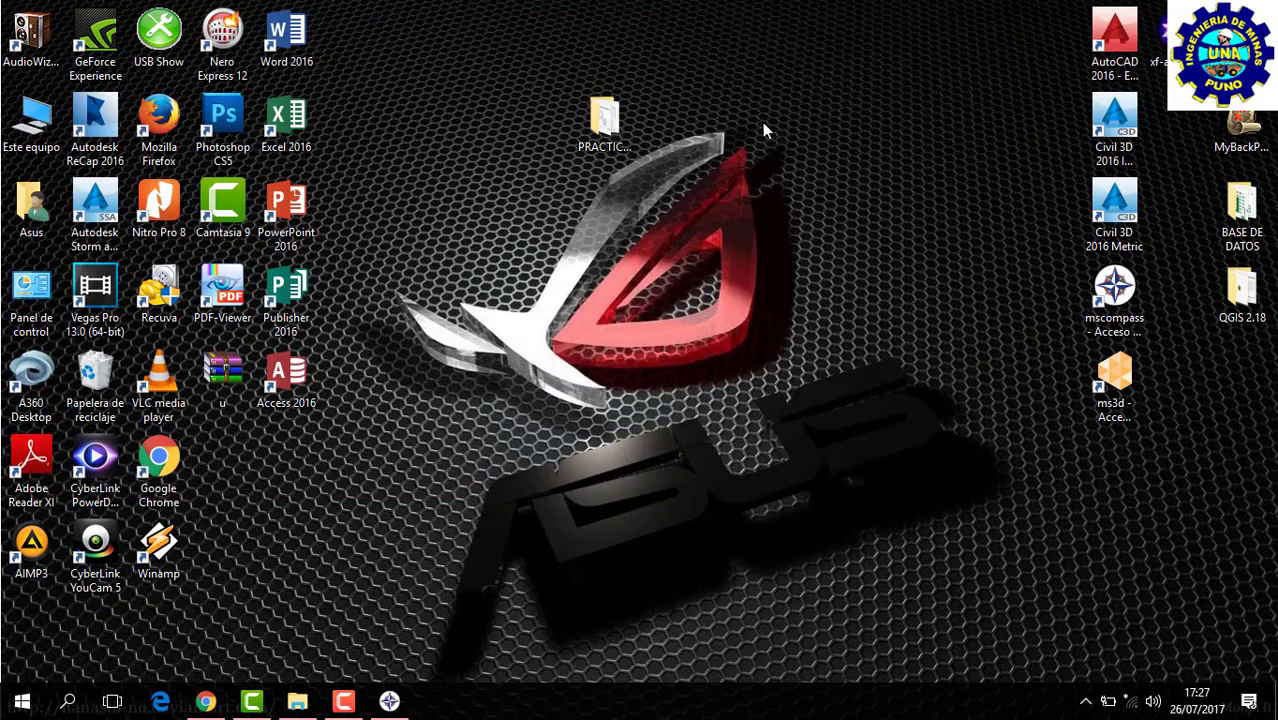
Create a new Compass project from the rep10 project control file in PRACTICA001
click(389, 701)
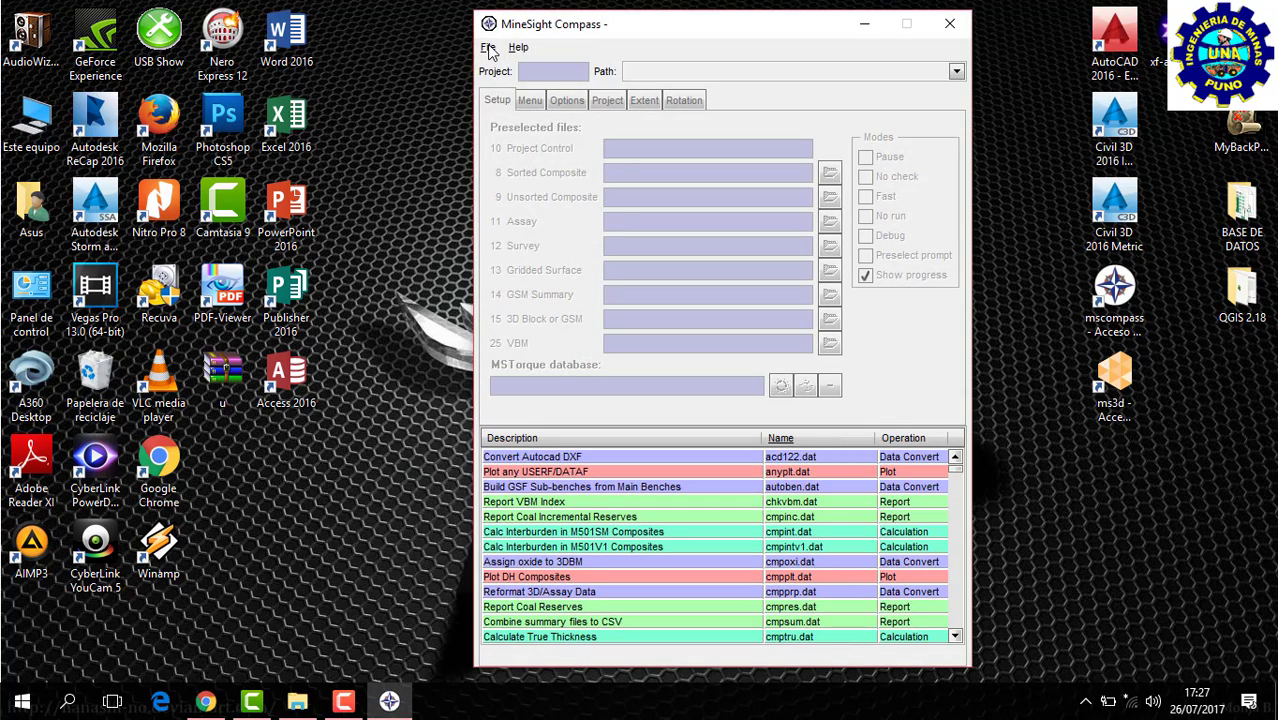
click(487, 48)
mouse_move(560, 67)
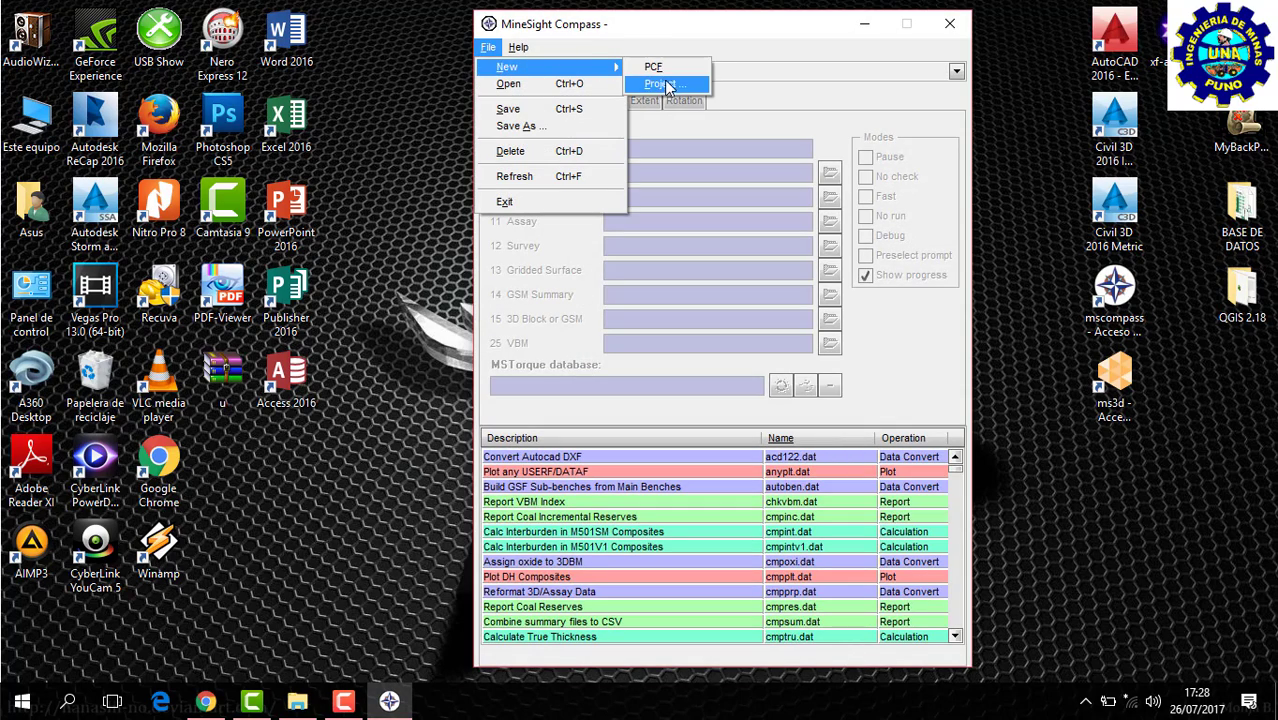
click(650, 84)
click(680, 188)
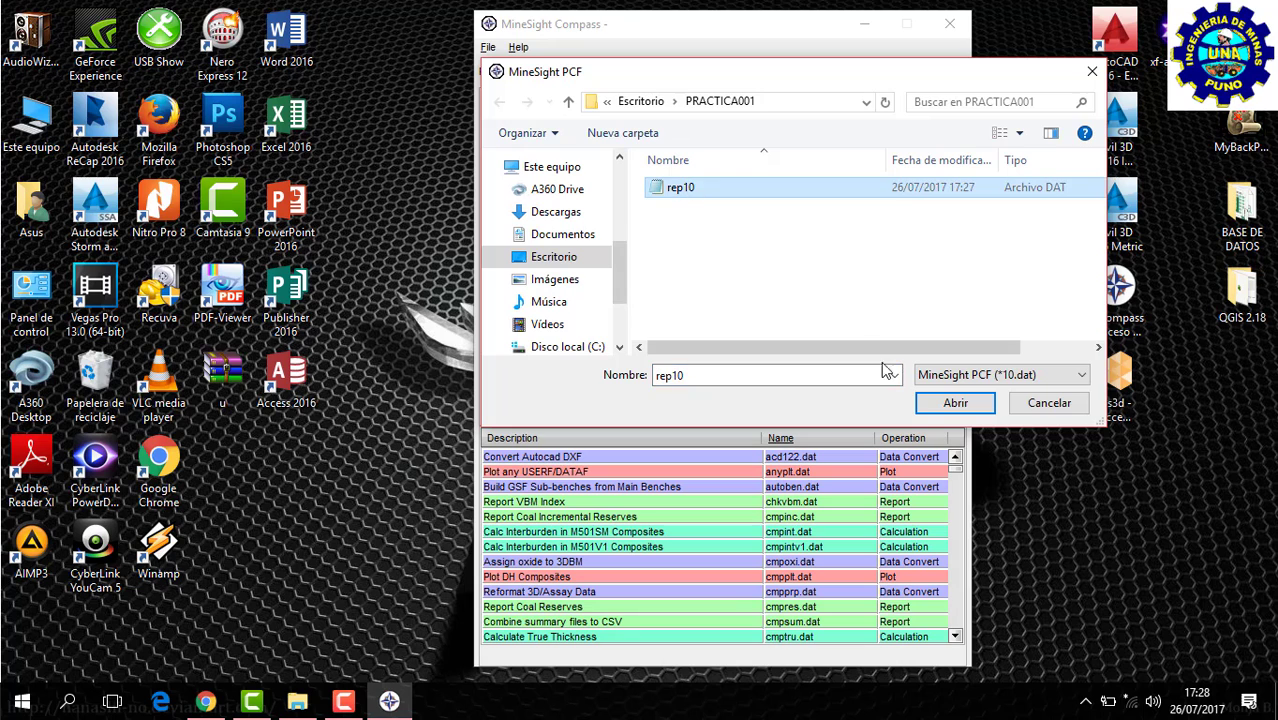
click(951, 405)
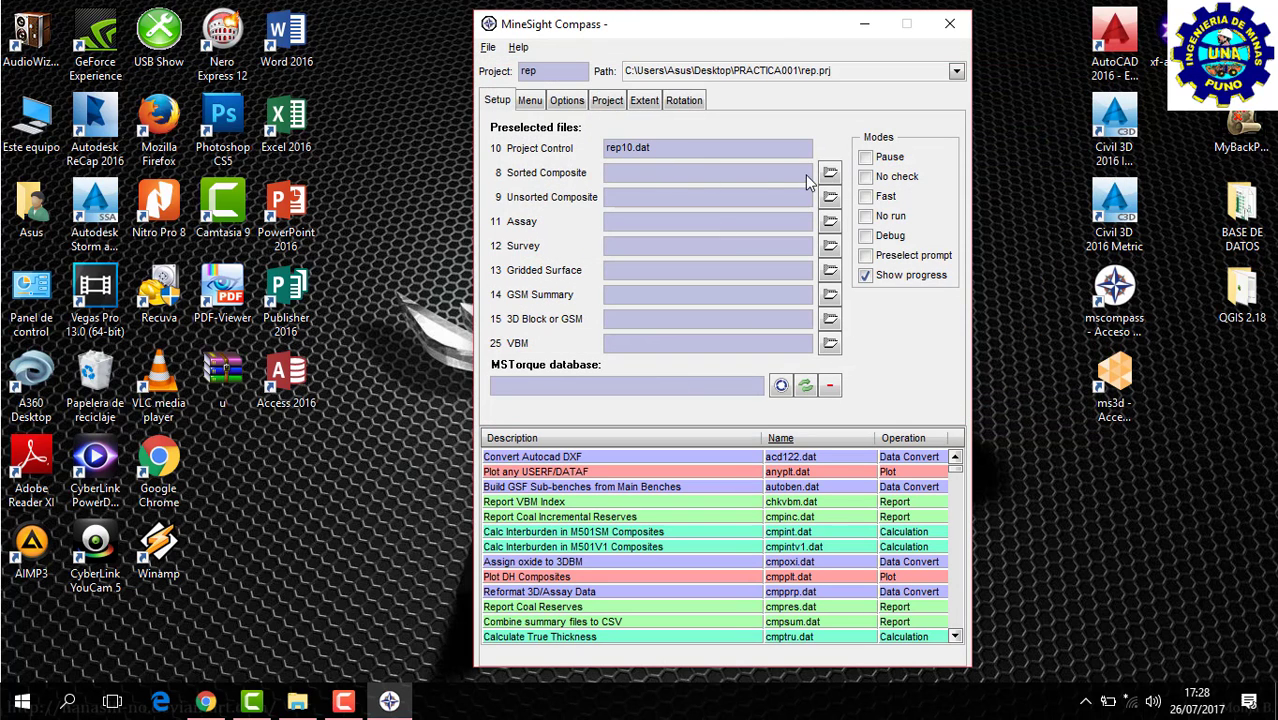
Switch to MineSight 3D and choose licensing by module
click(864, 23)
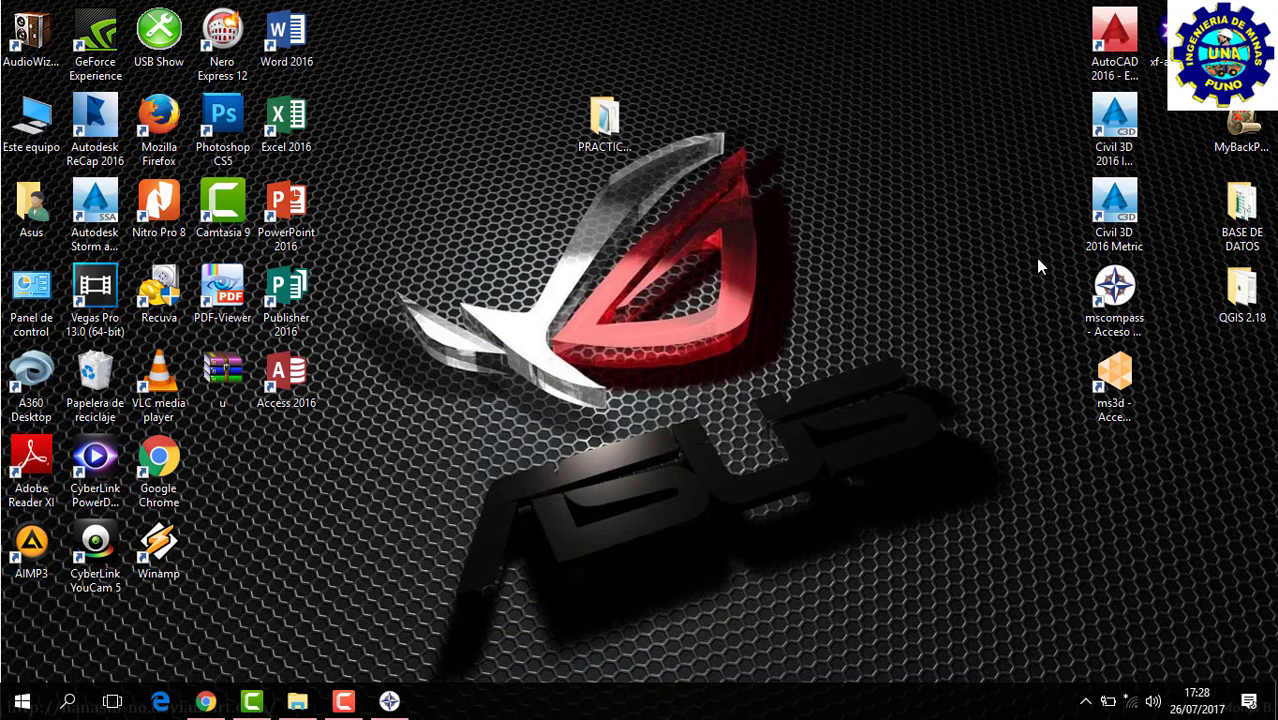
click(1104, 383)
double_click(1104, 383)
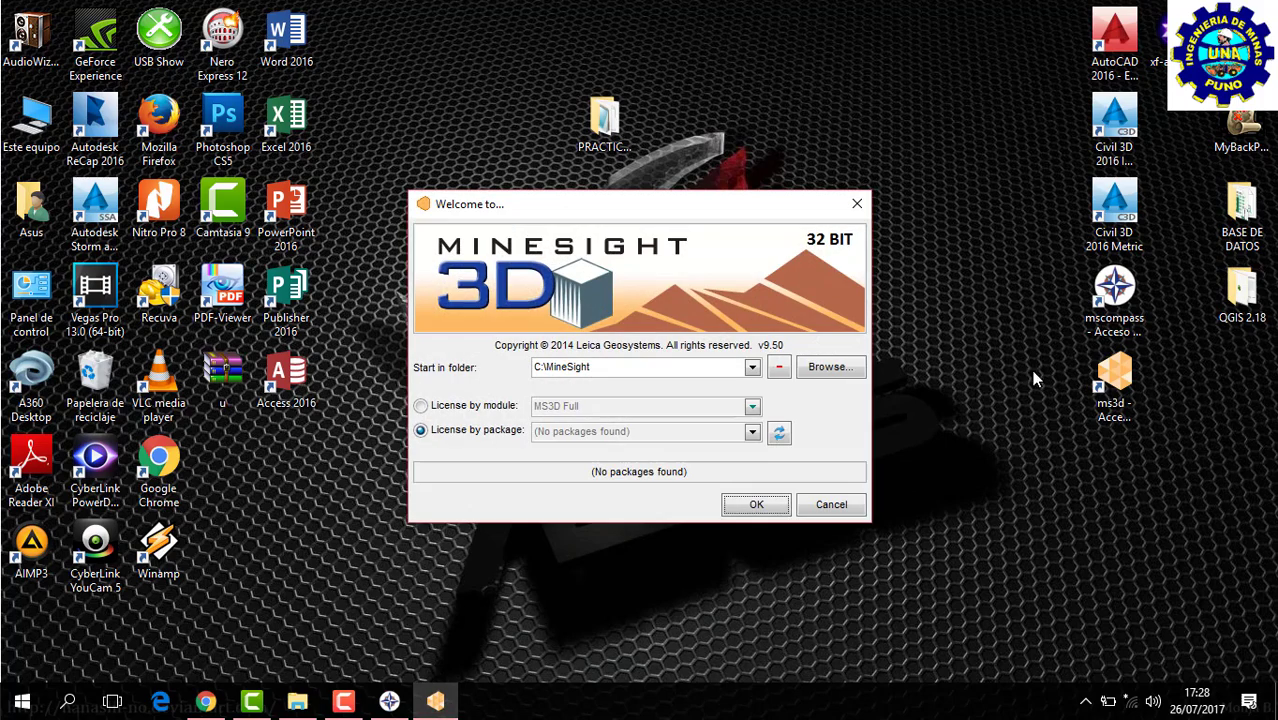
click(477, 410)
Set the desktop folder PRACTICA001 as the start folder and start MineSight 3D there
click(826, 366)
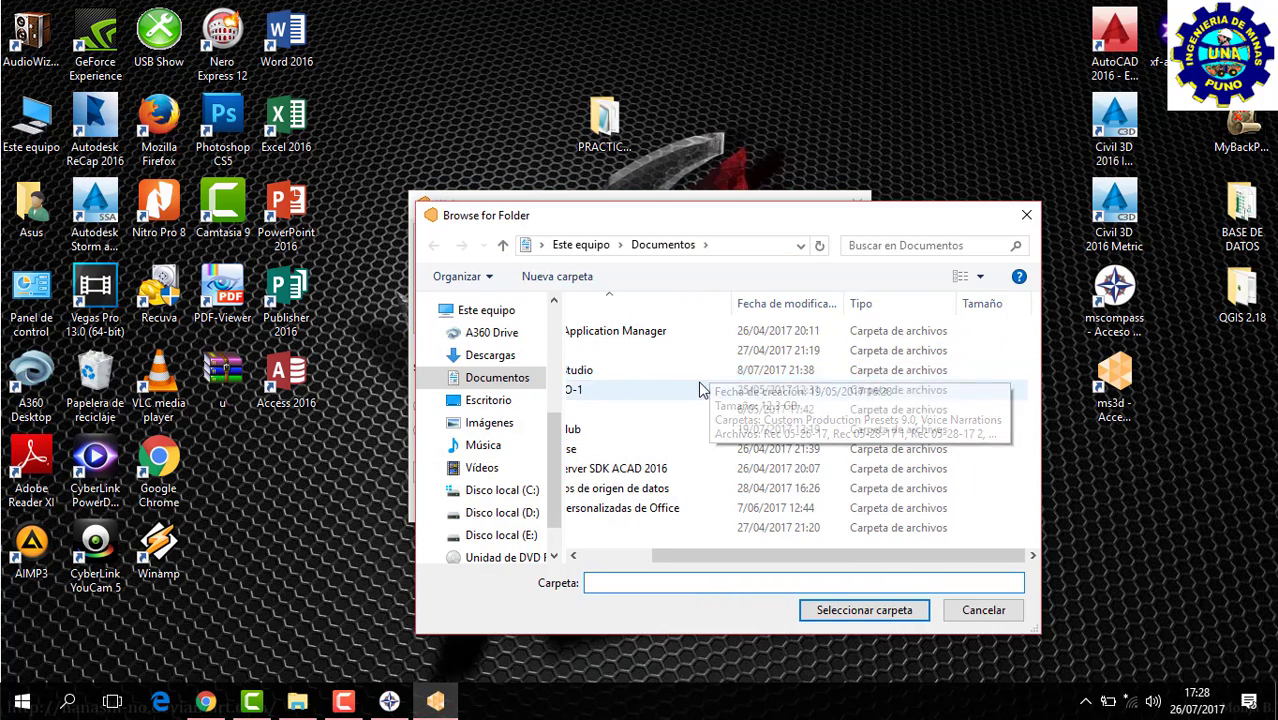
click(502, 410)
click(702, 408)
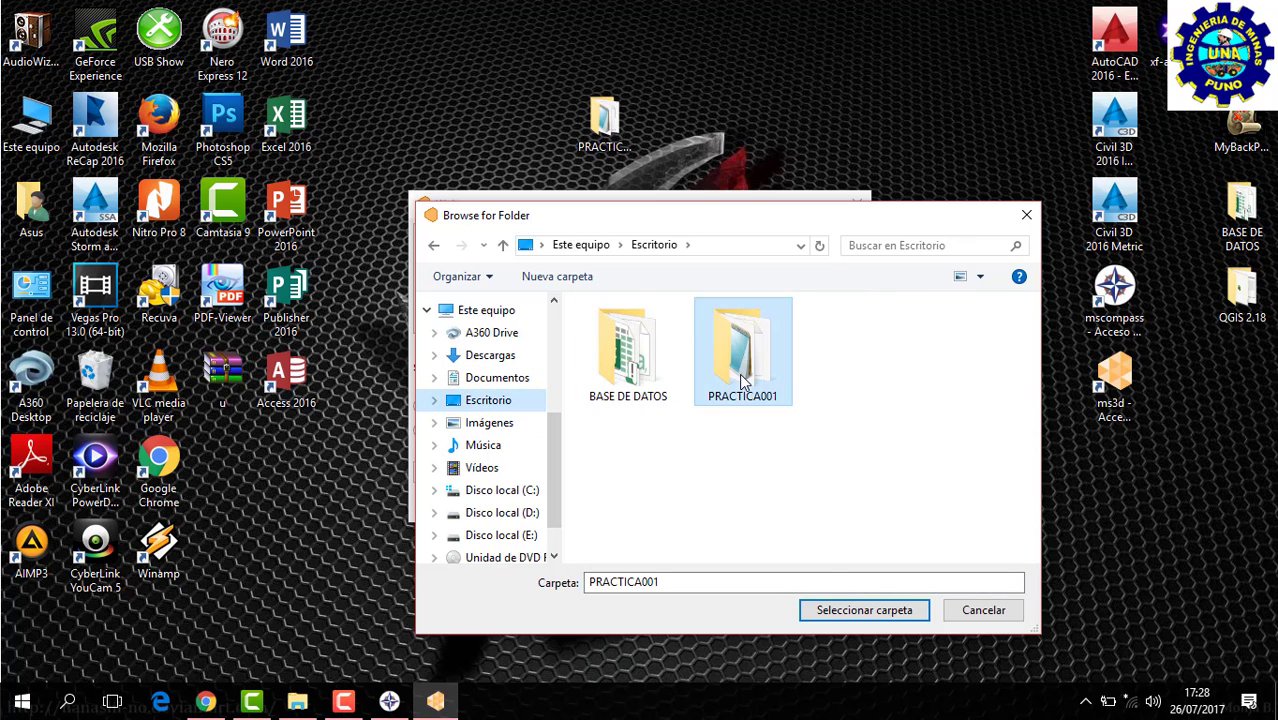
click(866, 612)
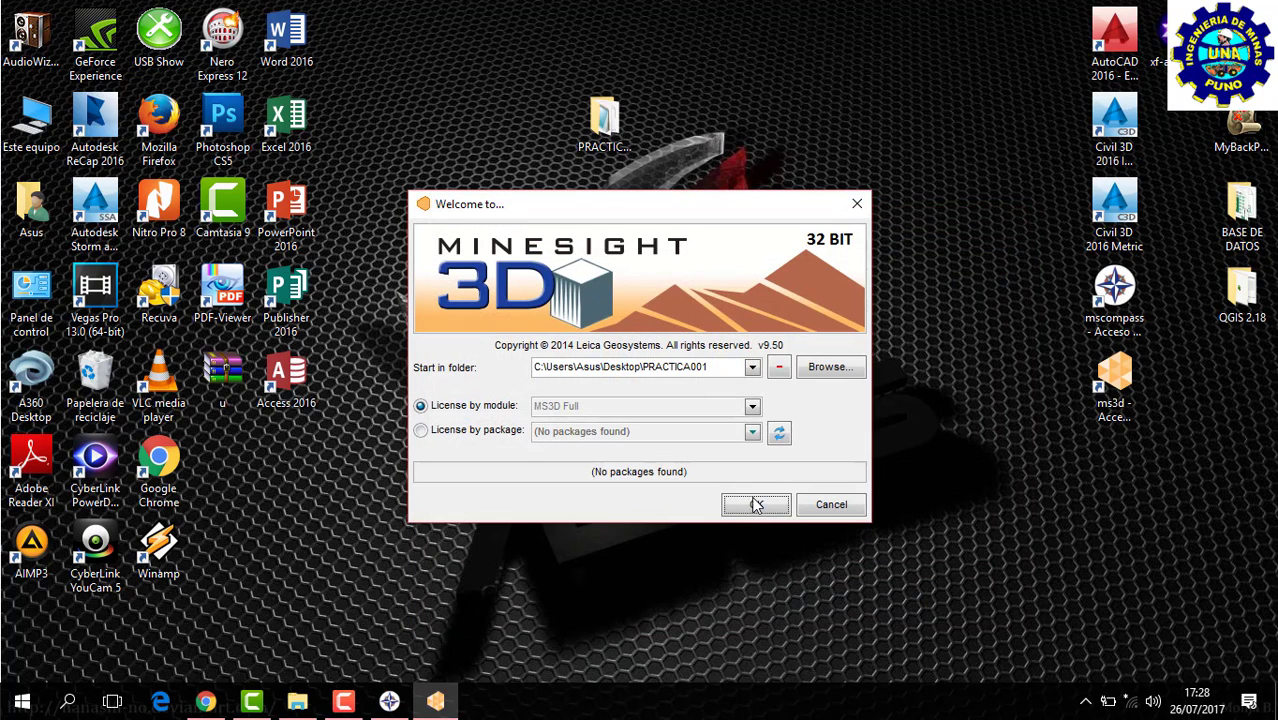
click(756, 504)
click(659, 416)
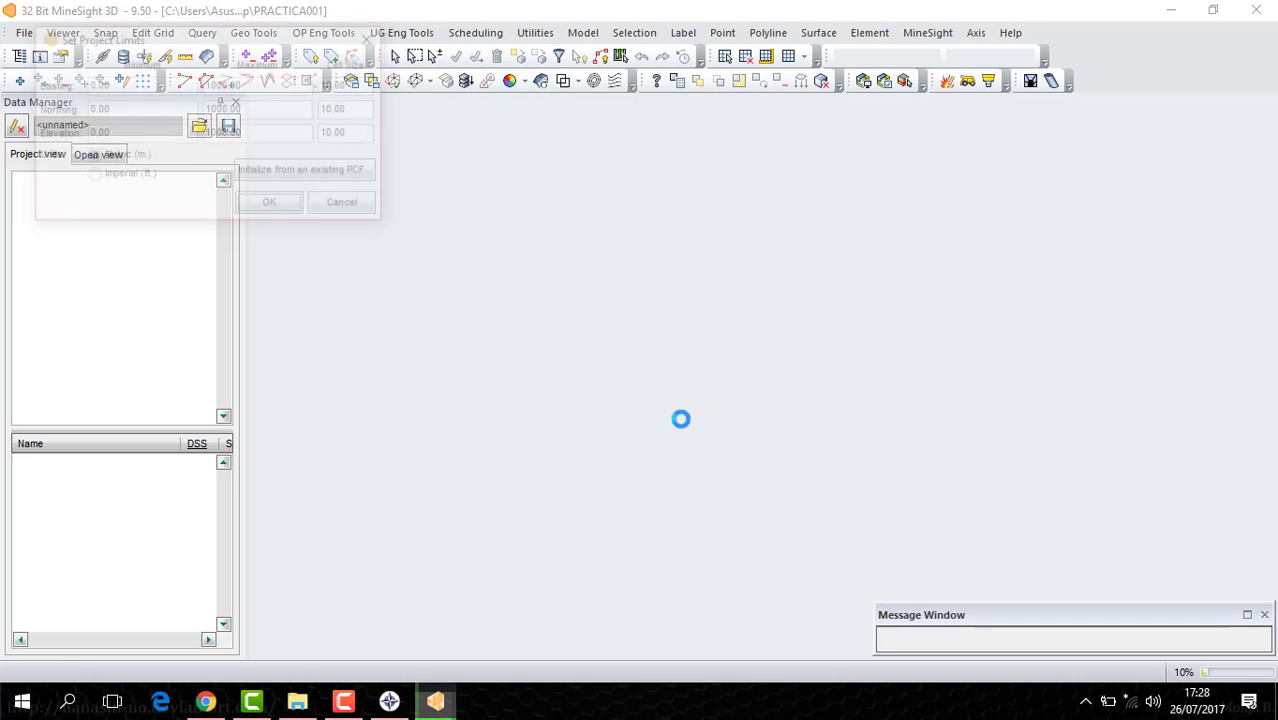
Initialize the project limits from the existing rep10 PCF and accept them
click(316, 176)
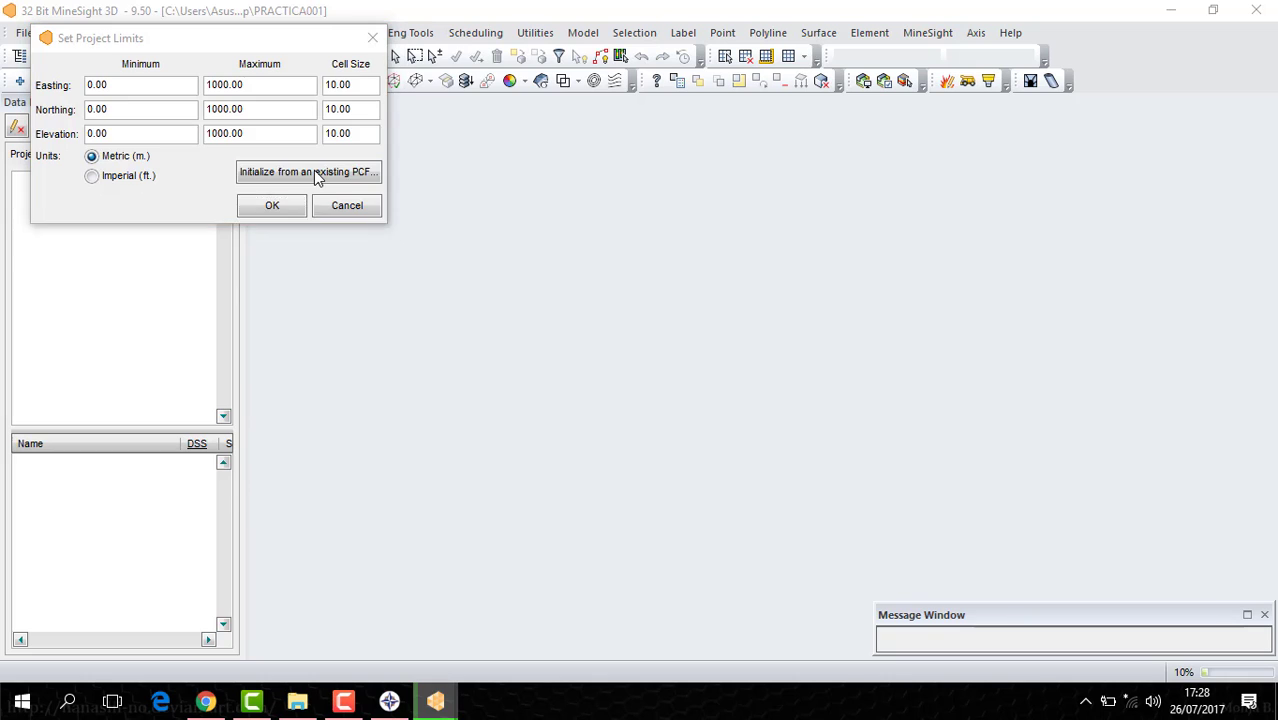
click(262, 204)
click(514, 462)
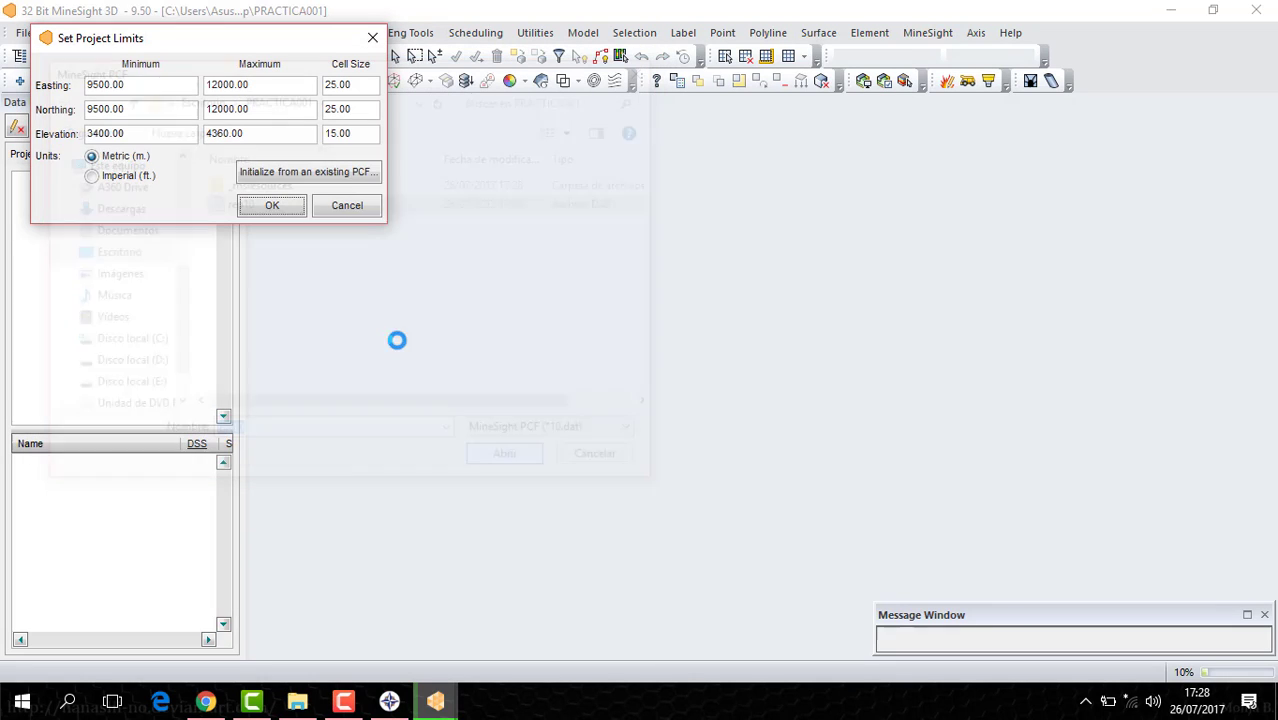
click(278, 206)
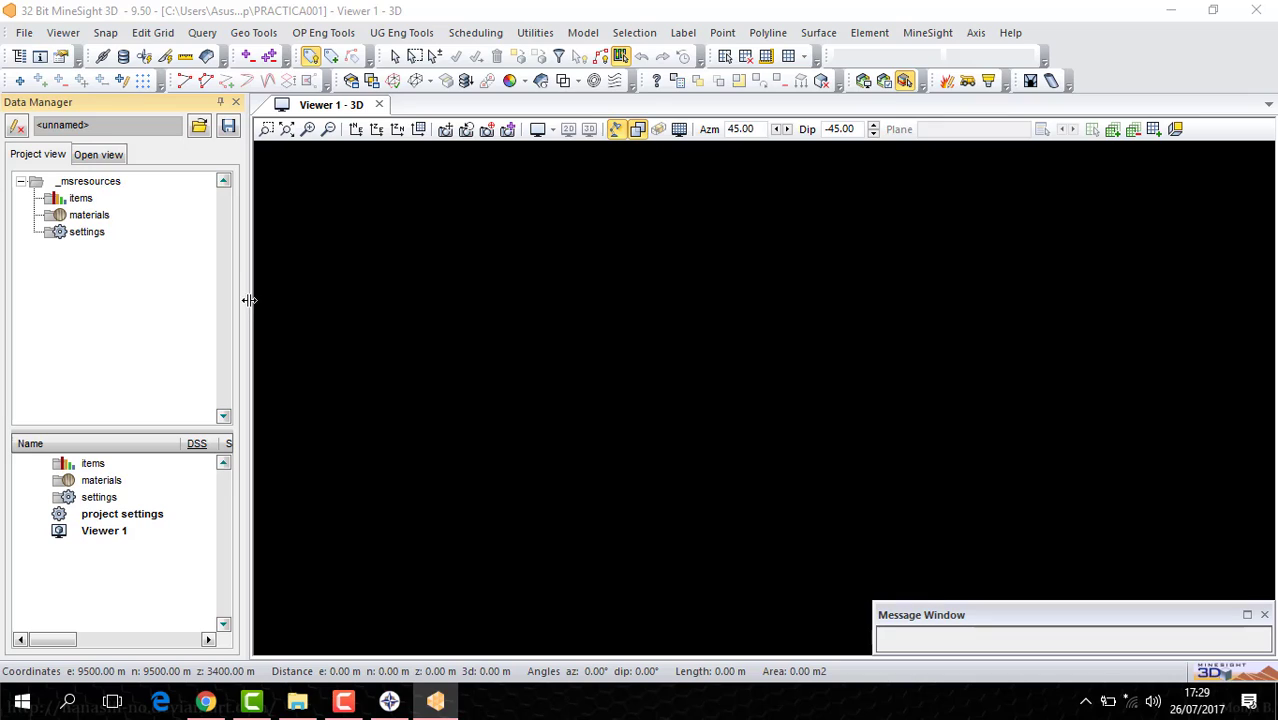
Narrow the Data Manager and create a folder named 01 TOPOGAFIA inside _msresources
drag(246, 305, 213, 330)
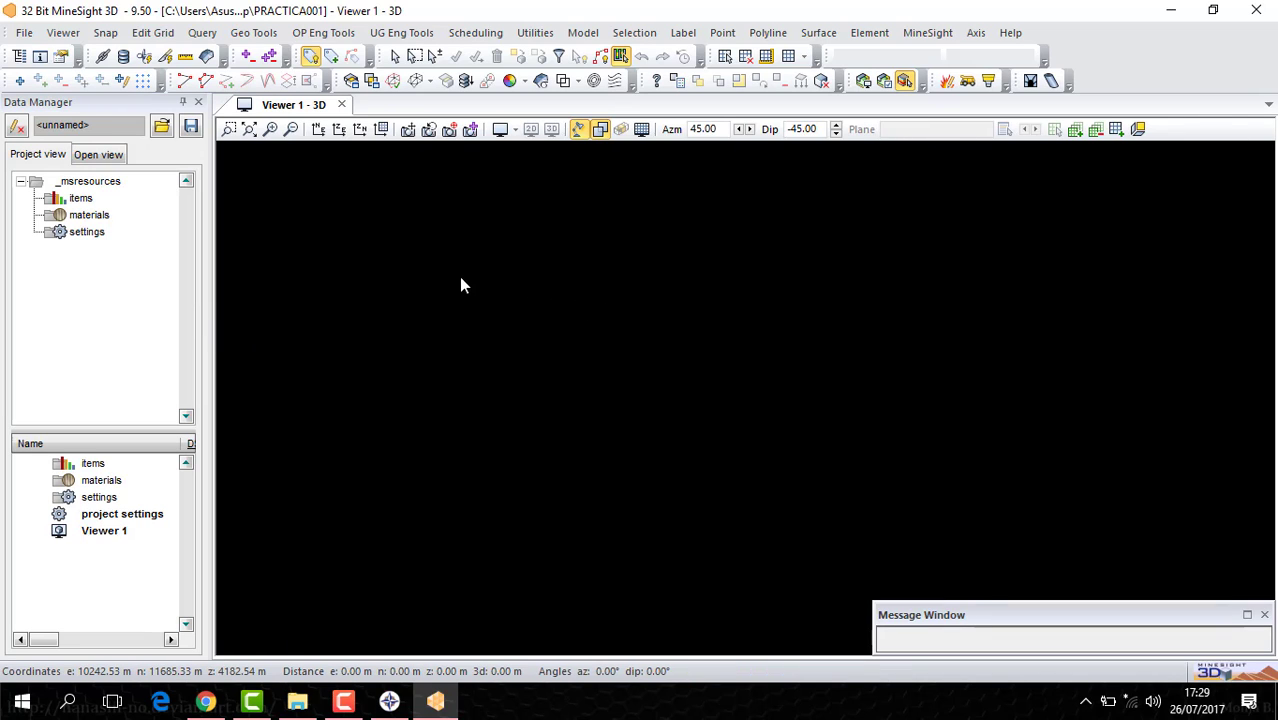
click(96, 183)
right_click(98, 187)
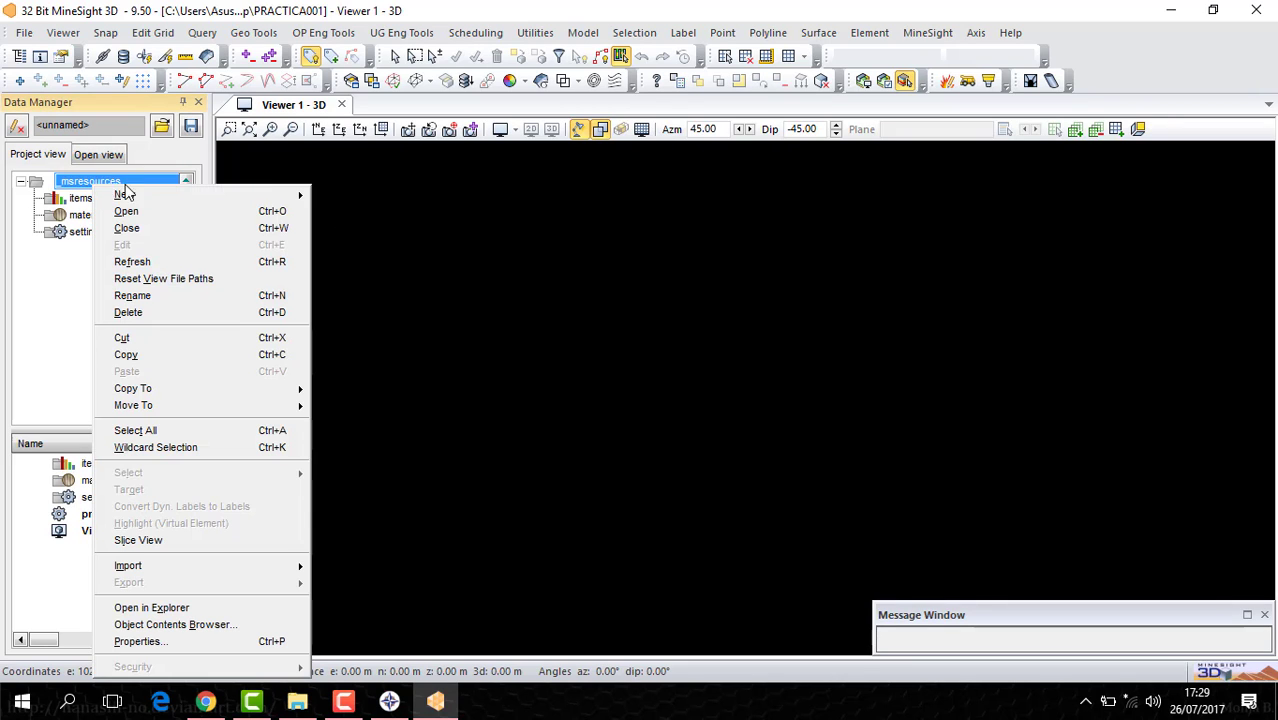
mouse_move(122, 191)
click(345, 196)
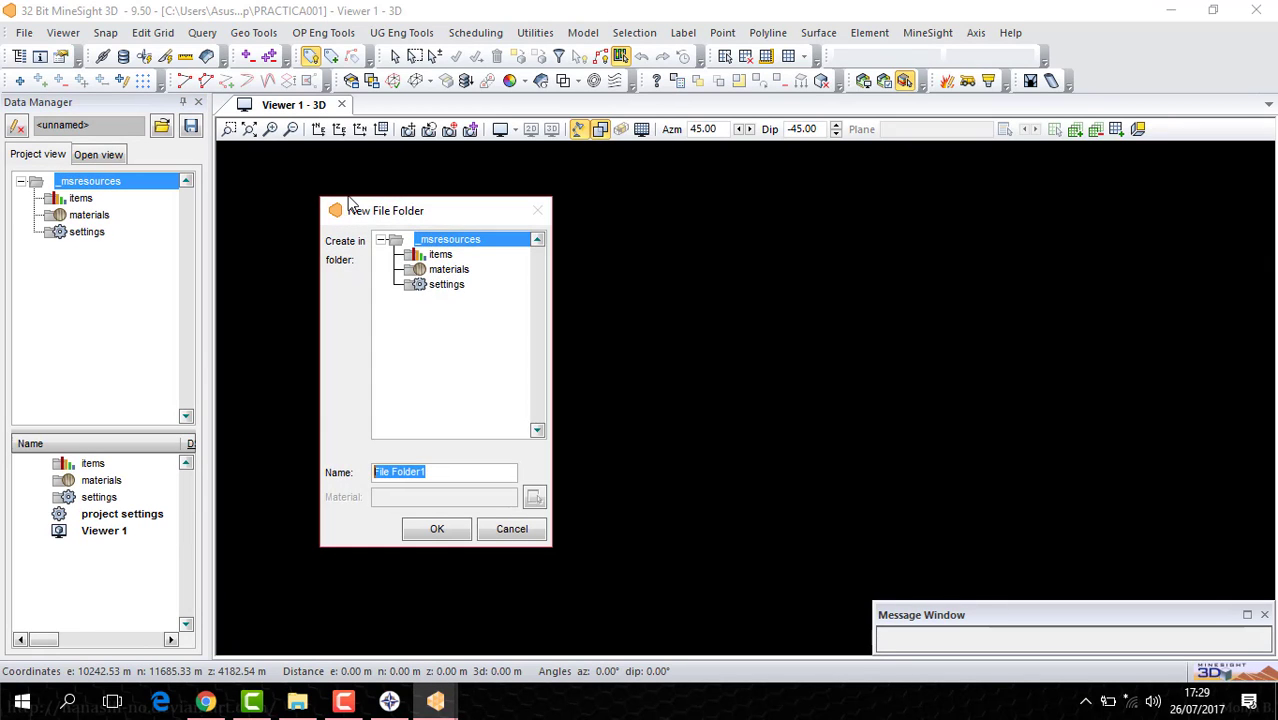
text(01)
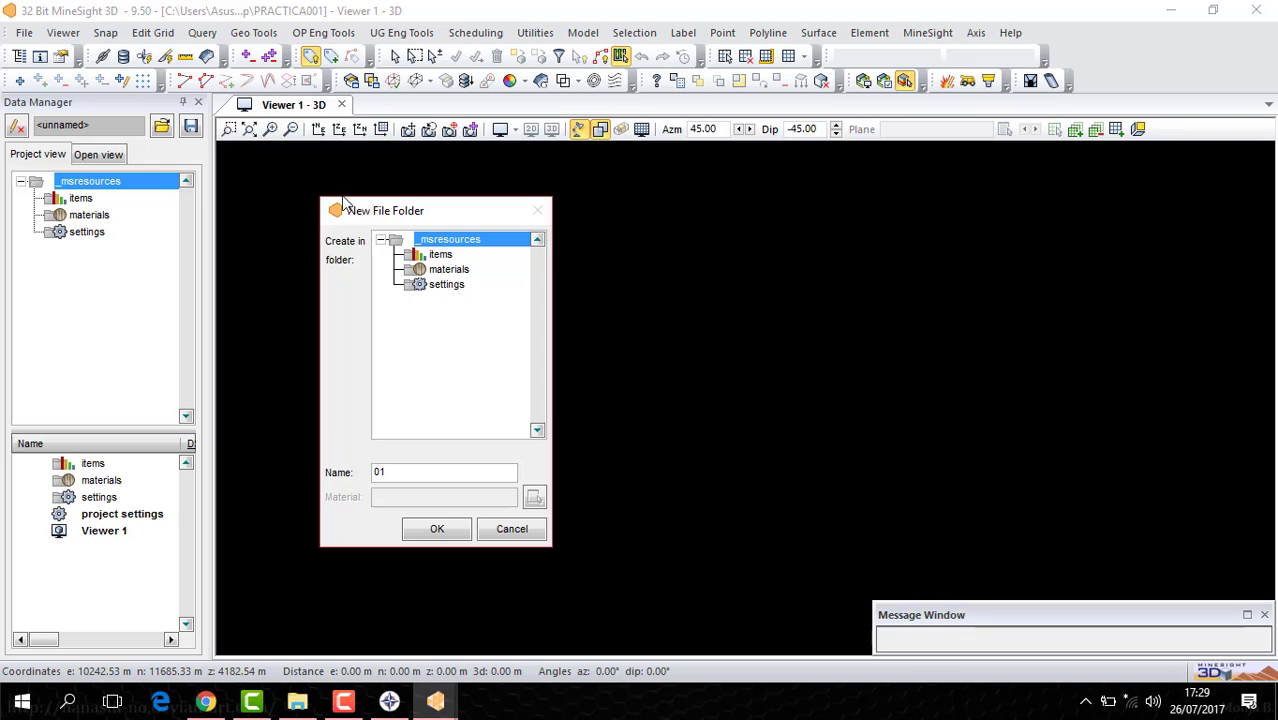
text( TOPO)
text(AFIA)
click(440, 528)
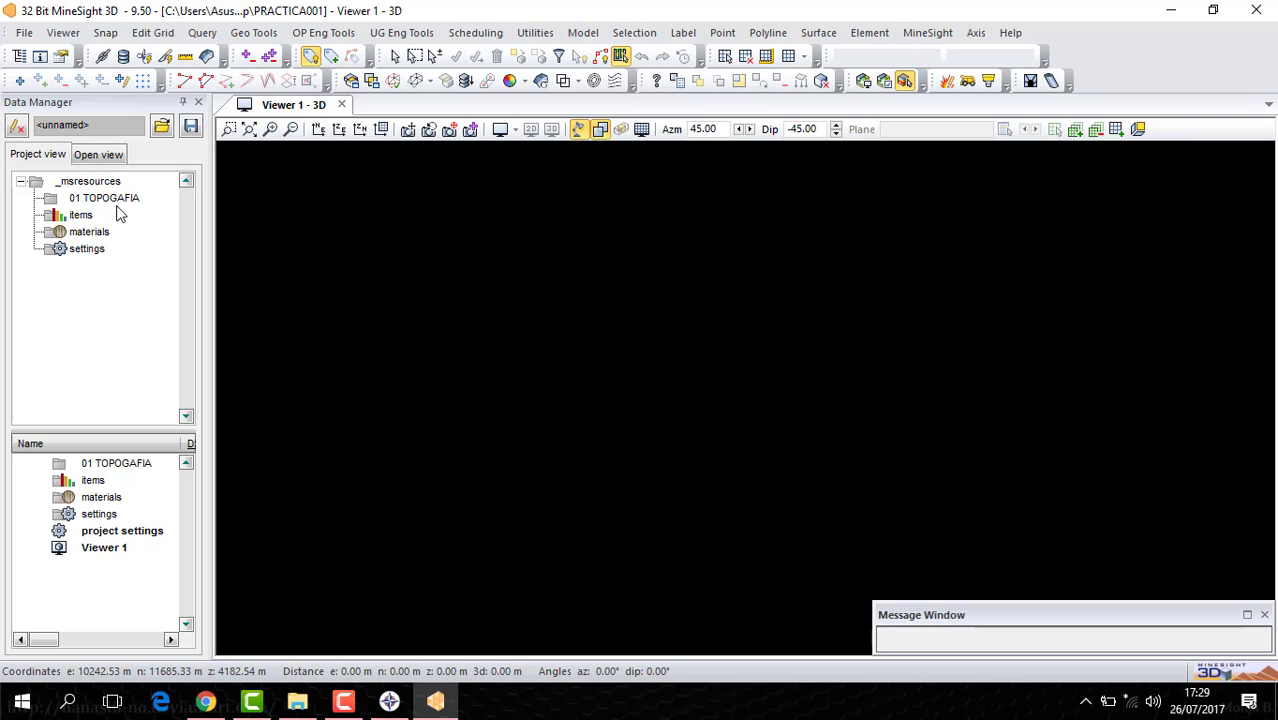
Import the topo1 DXF file into the 01 TOPOGAFIA folder with layers 0 and 901, then close the layer selection
click(120, 203)
right_click(127, 204)
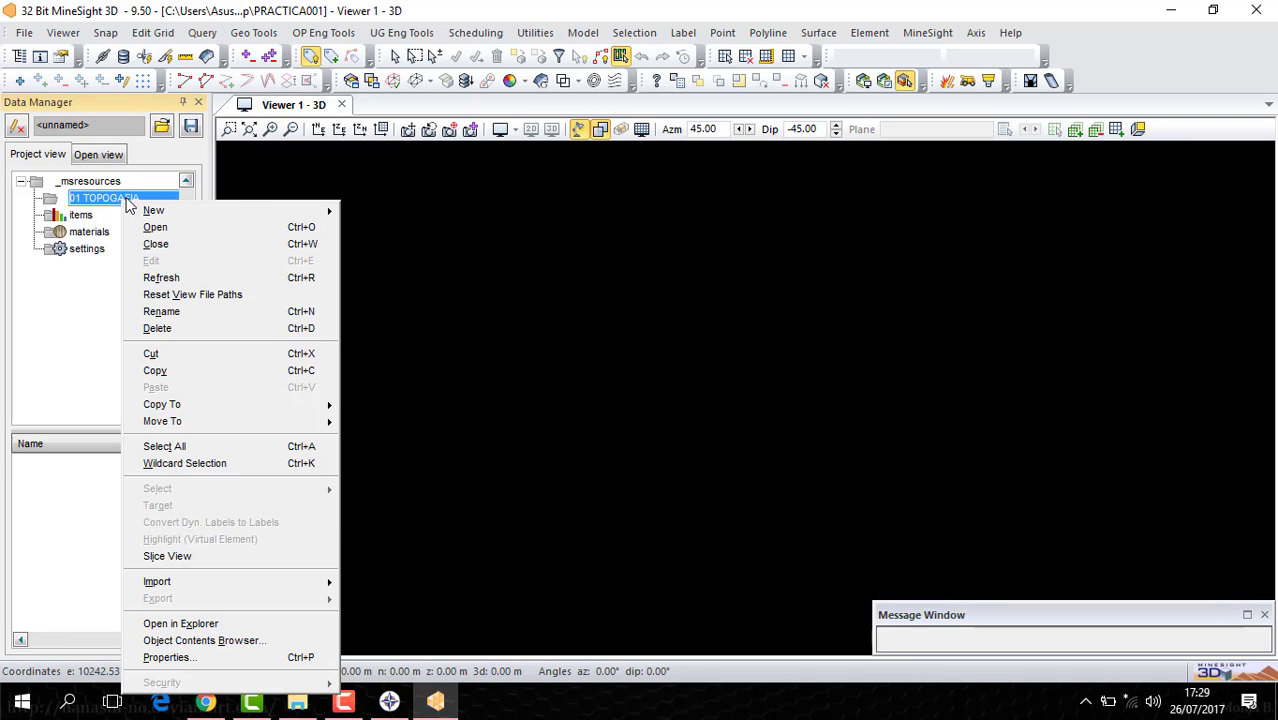
mouse_move(171, 212)
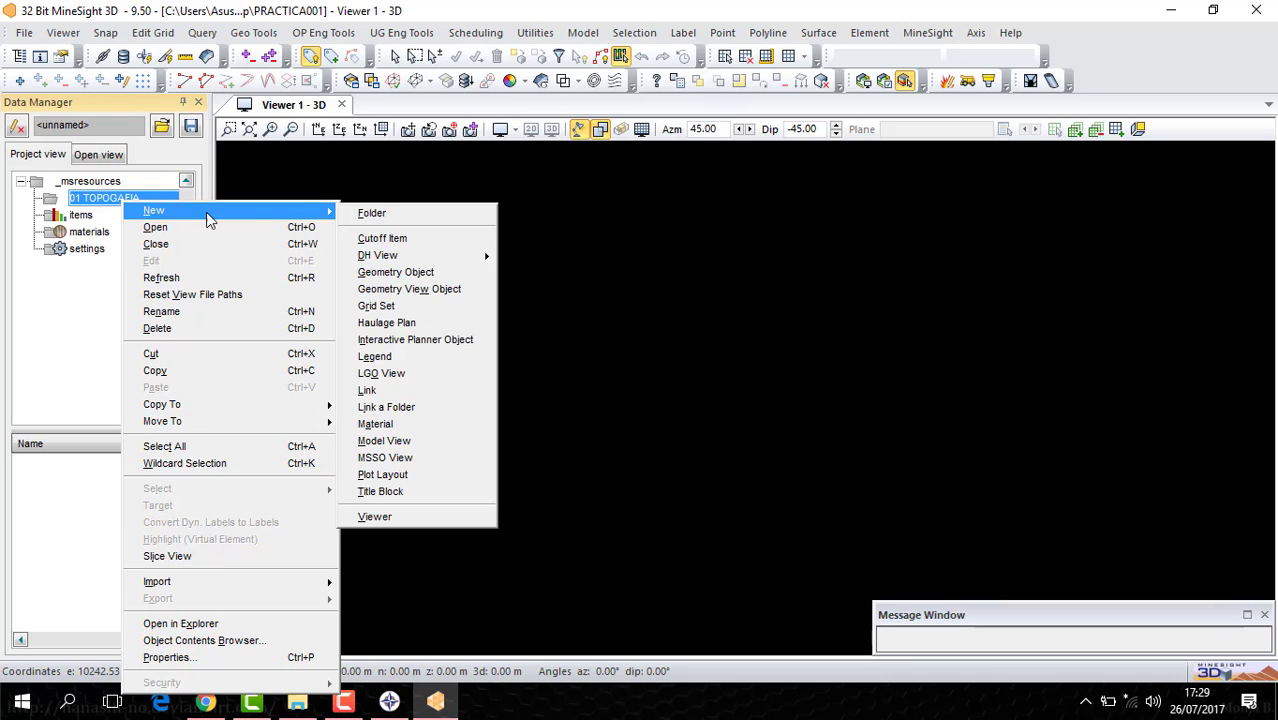
mouse_move(221, 580)
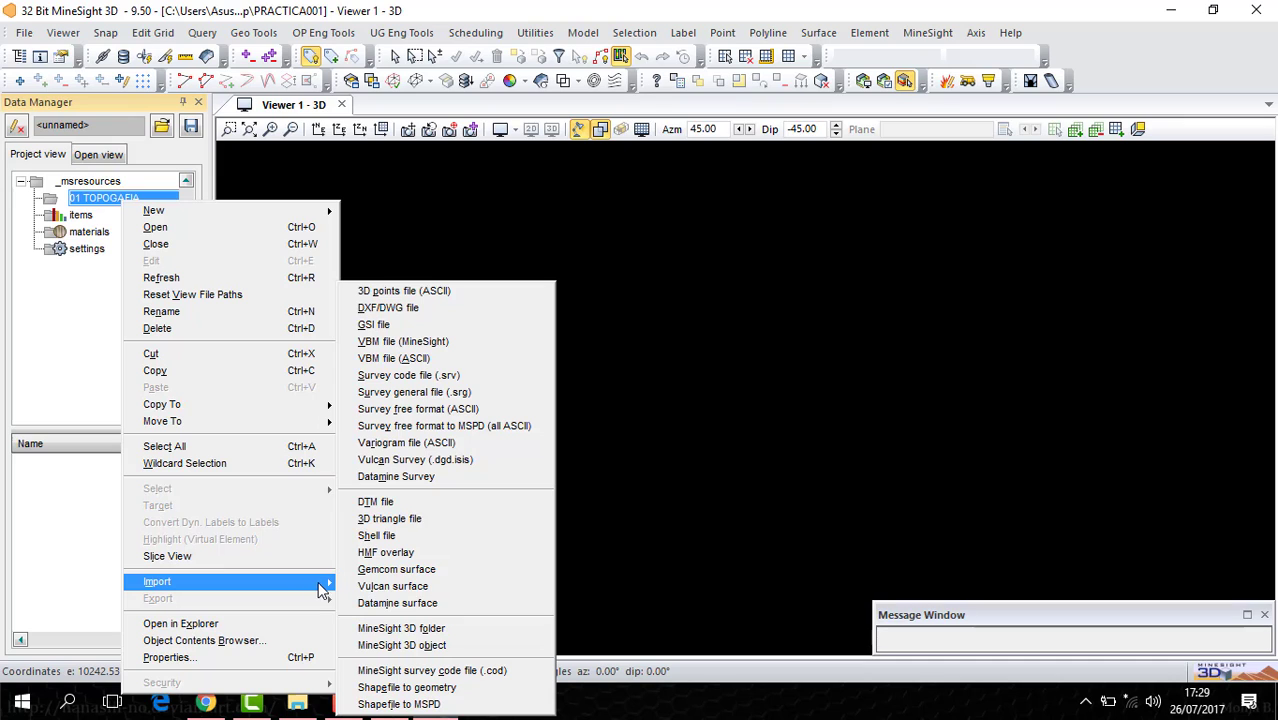
click(420, 310)
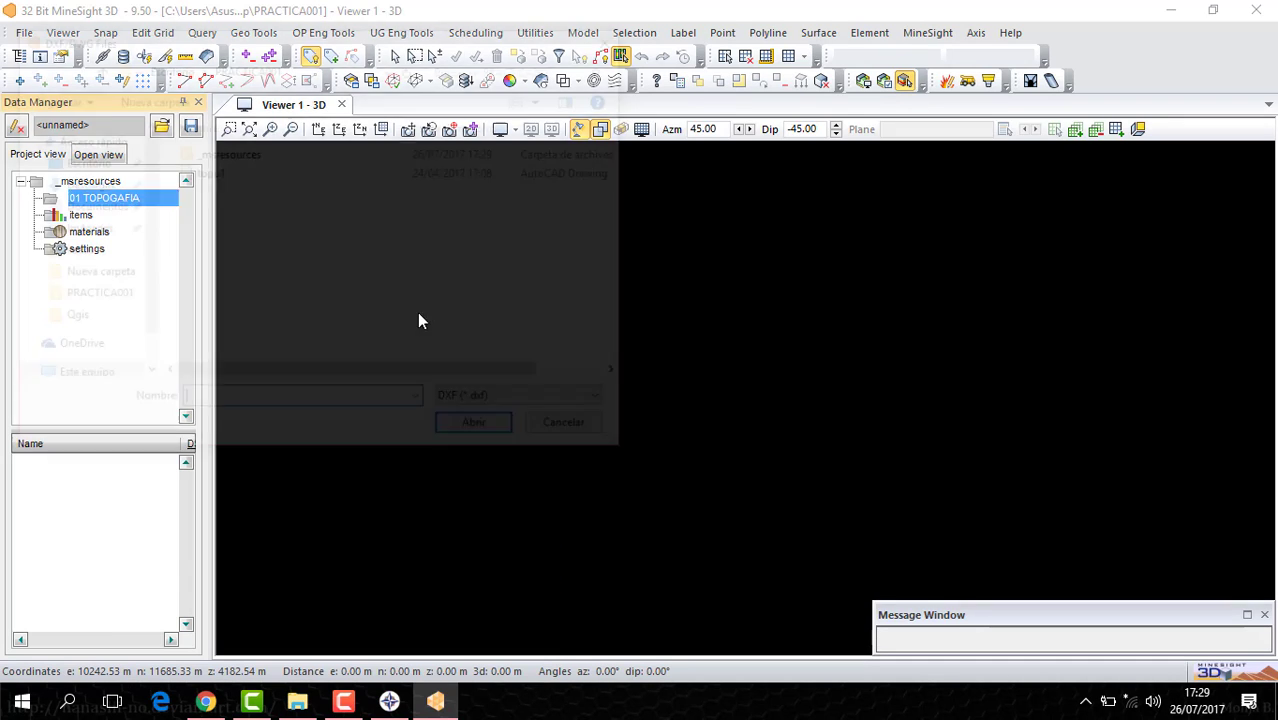
click(210, 175)
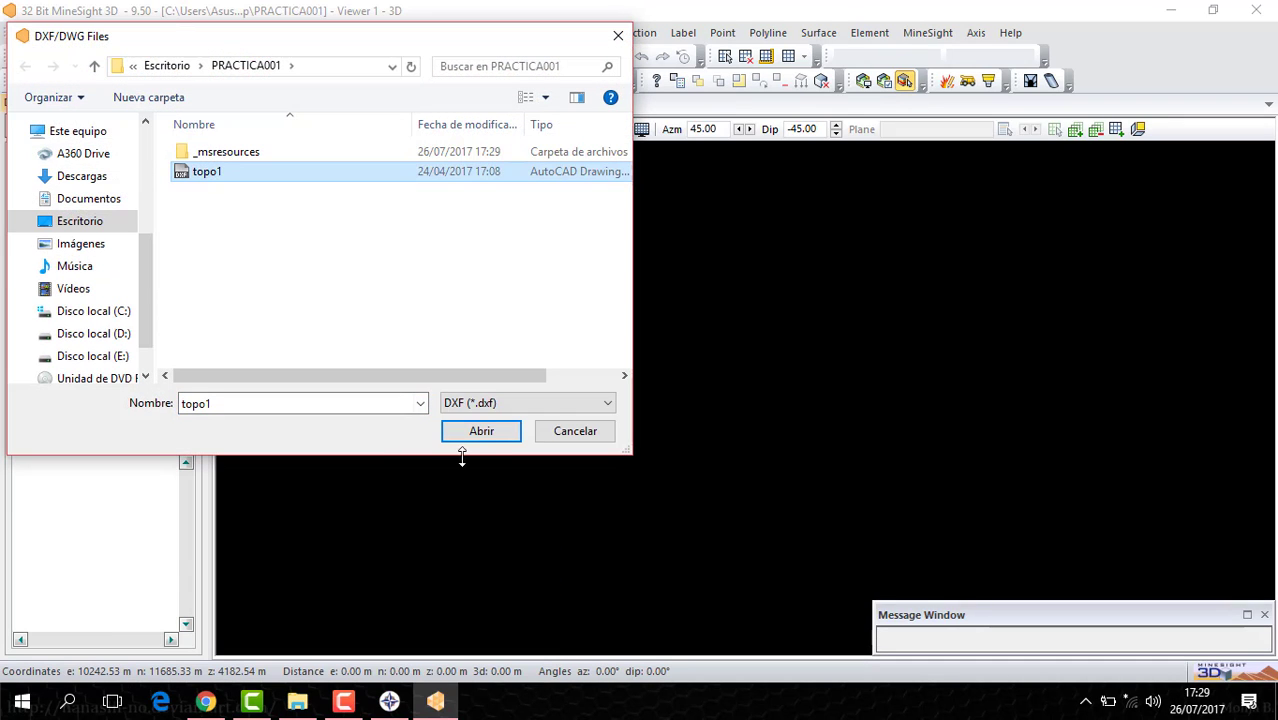
click(484, 430)
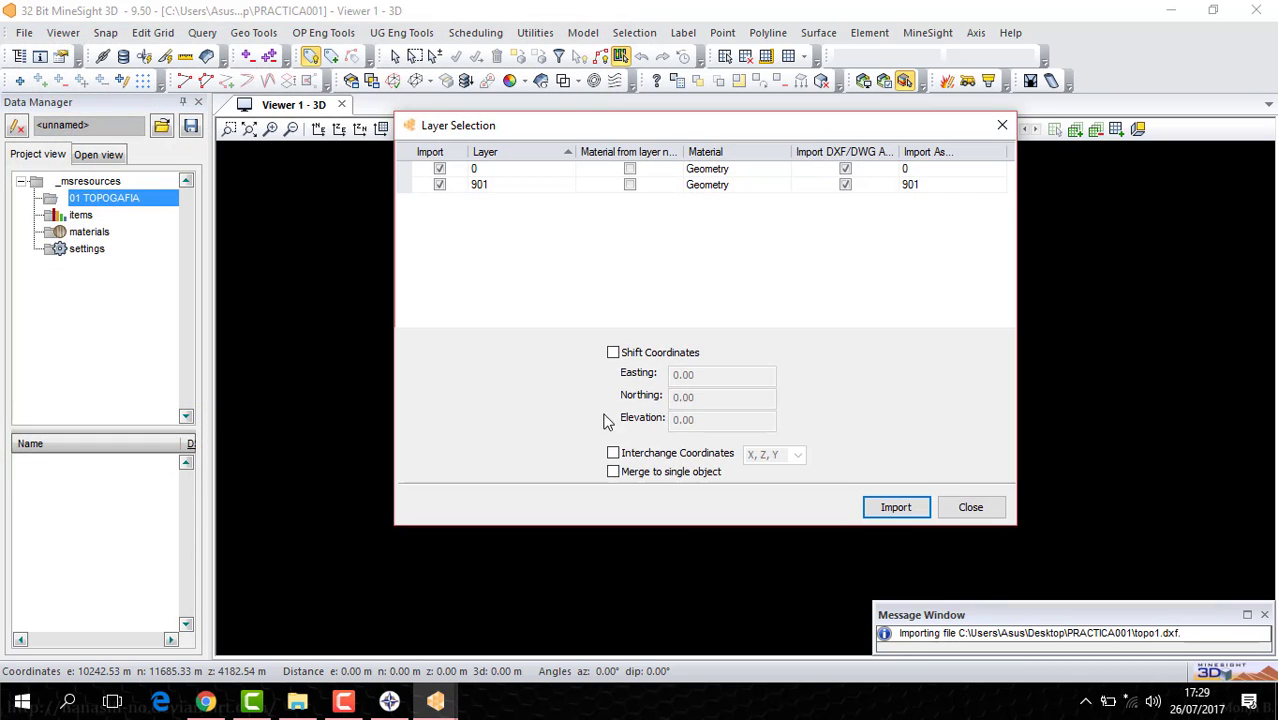
click(893, 507)
click(968, 508)
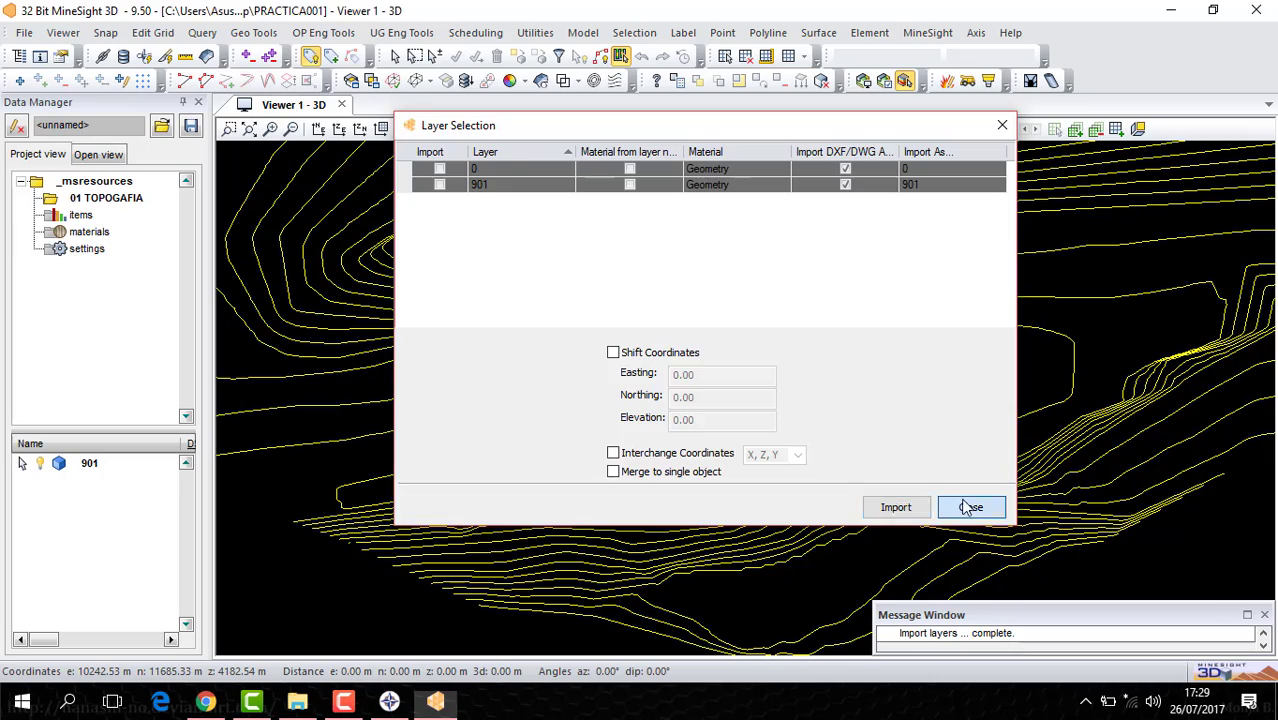
Turn on the bounding box, axes, axes labels and coordinate labels in the project's display settings
scroll(717, 365, down, 5)
scroll(691, 368, up, 5)
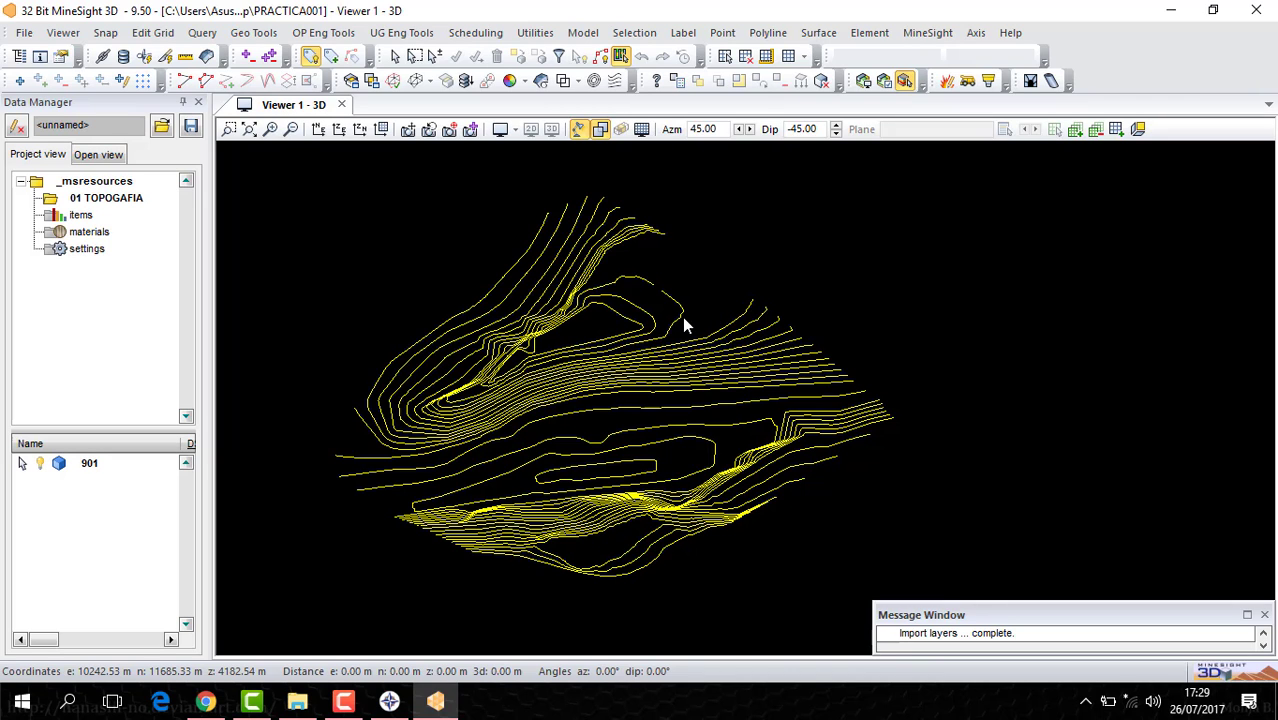
scroll(698, 338, down, 3)
drag(673, 337, 541, 351)
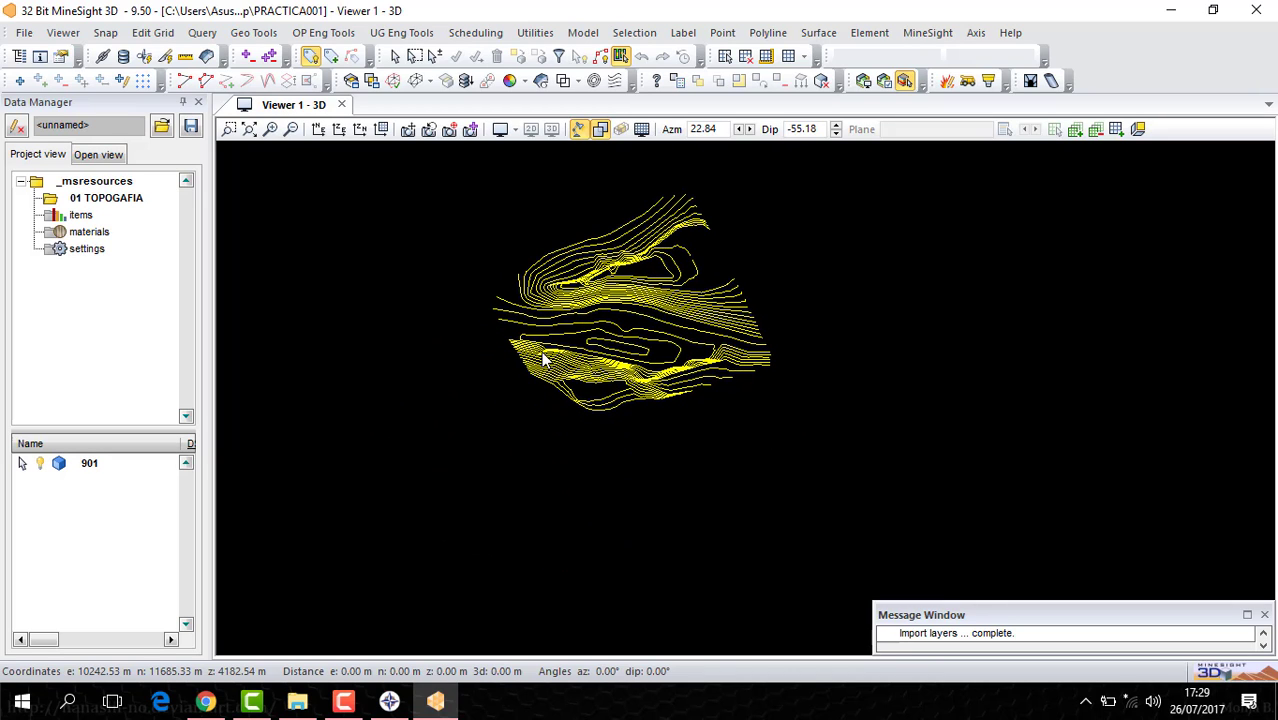
click(24, 32)
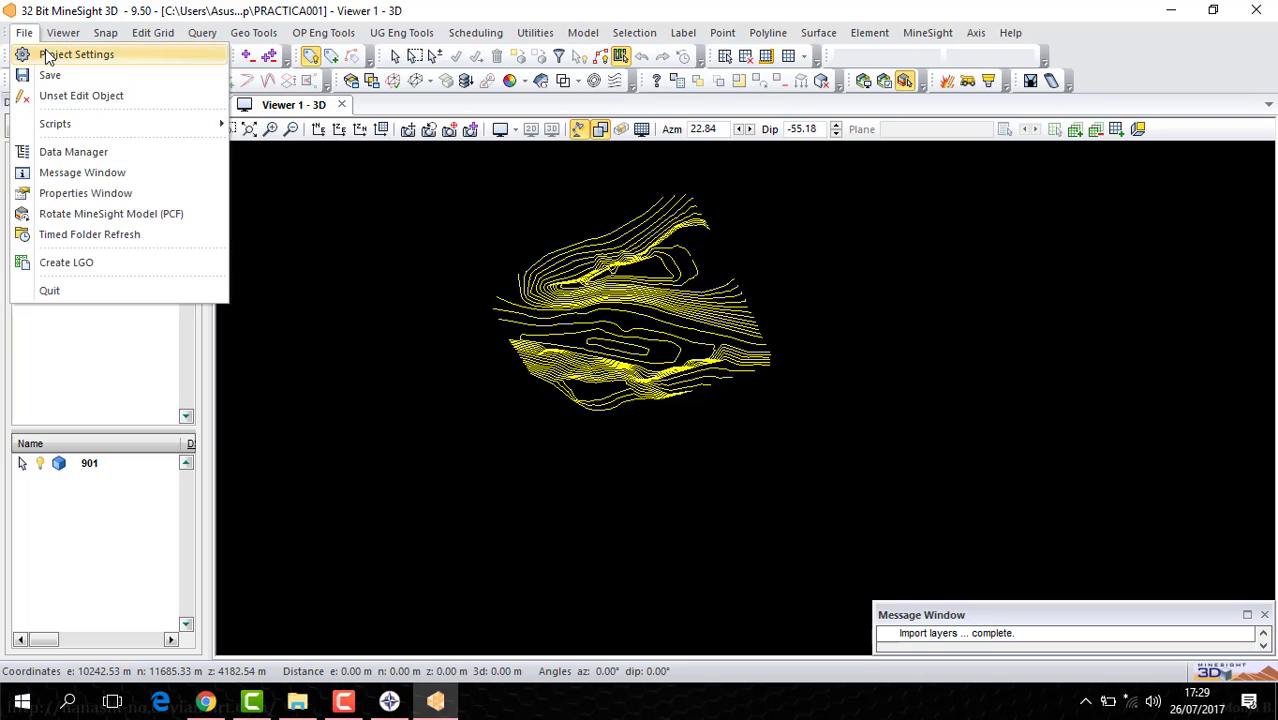
click(57, 49)
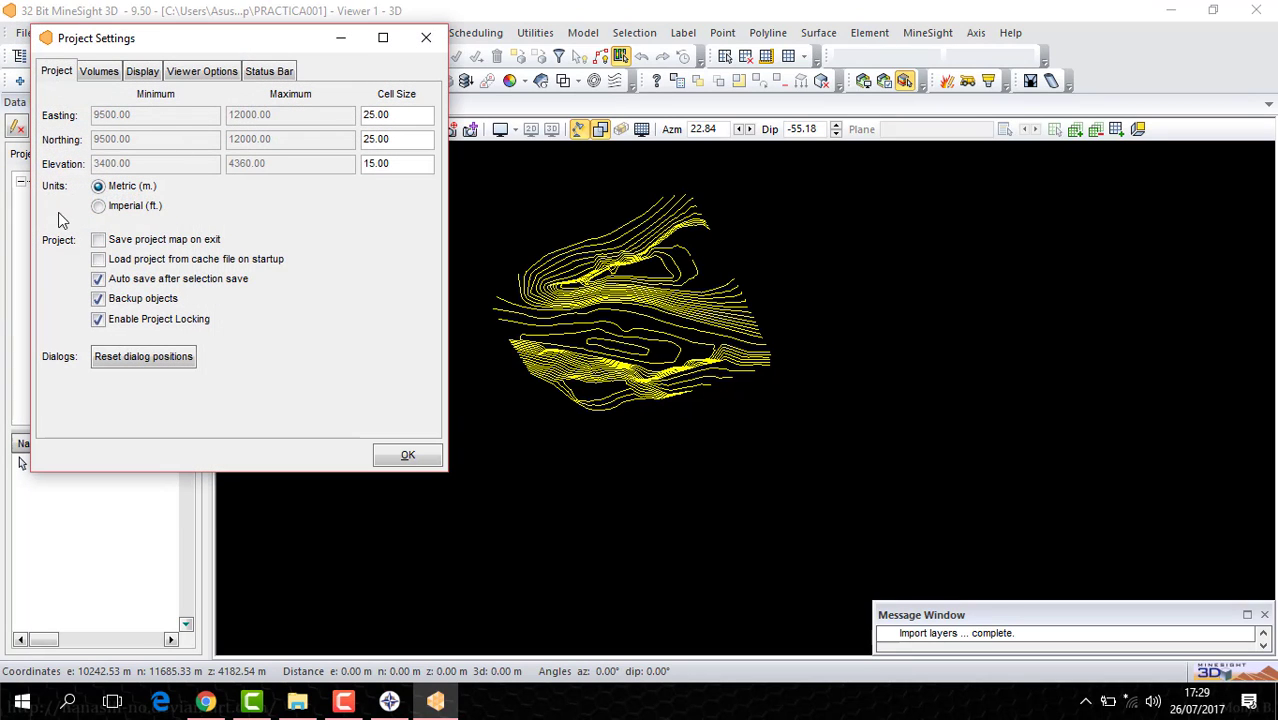
click(150, 72)
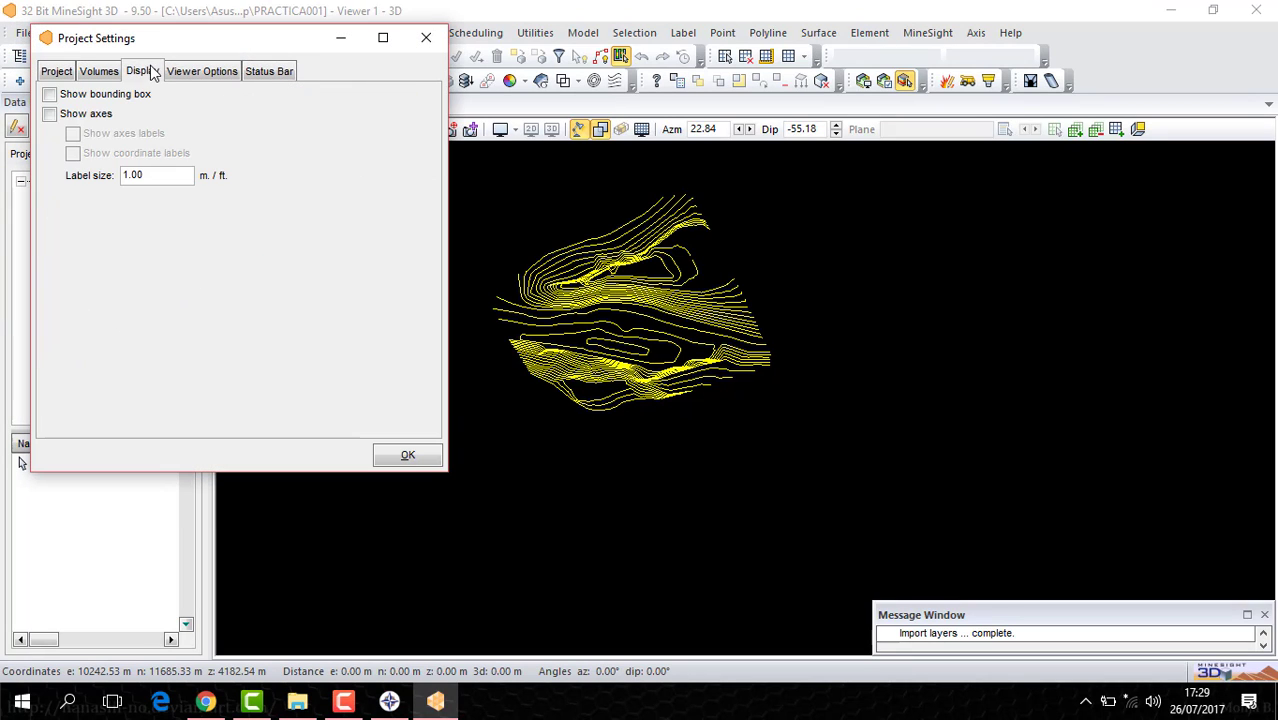
click(50, 95)
click(50, 114)
click(72, 133)
click(72, 153)
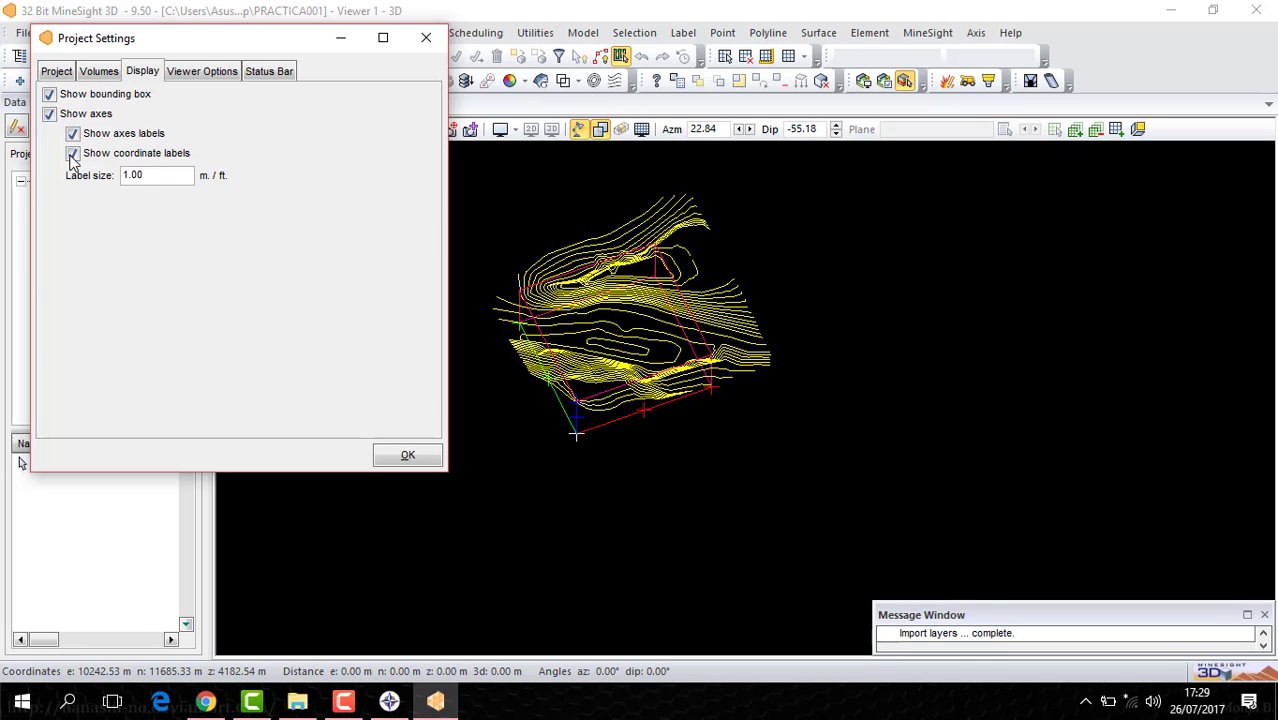
Set the axis label size to 30 m and close the project settings
drag(180, 177, 76, 180)
text(30.00)
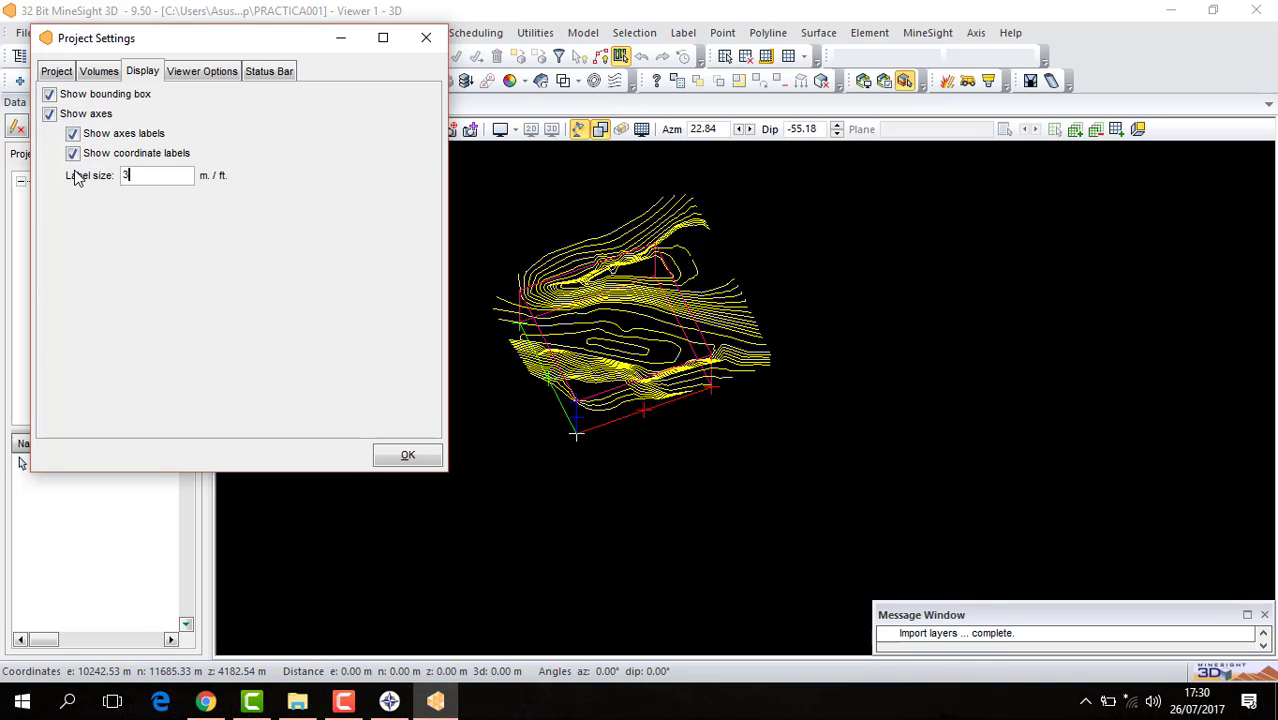
click(426, 37)
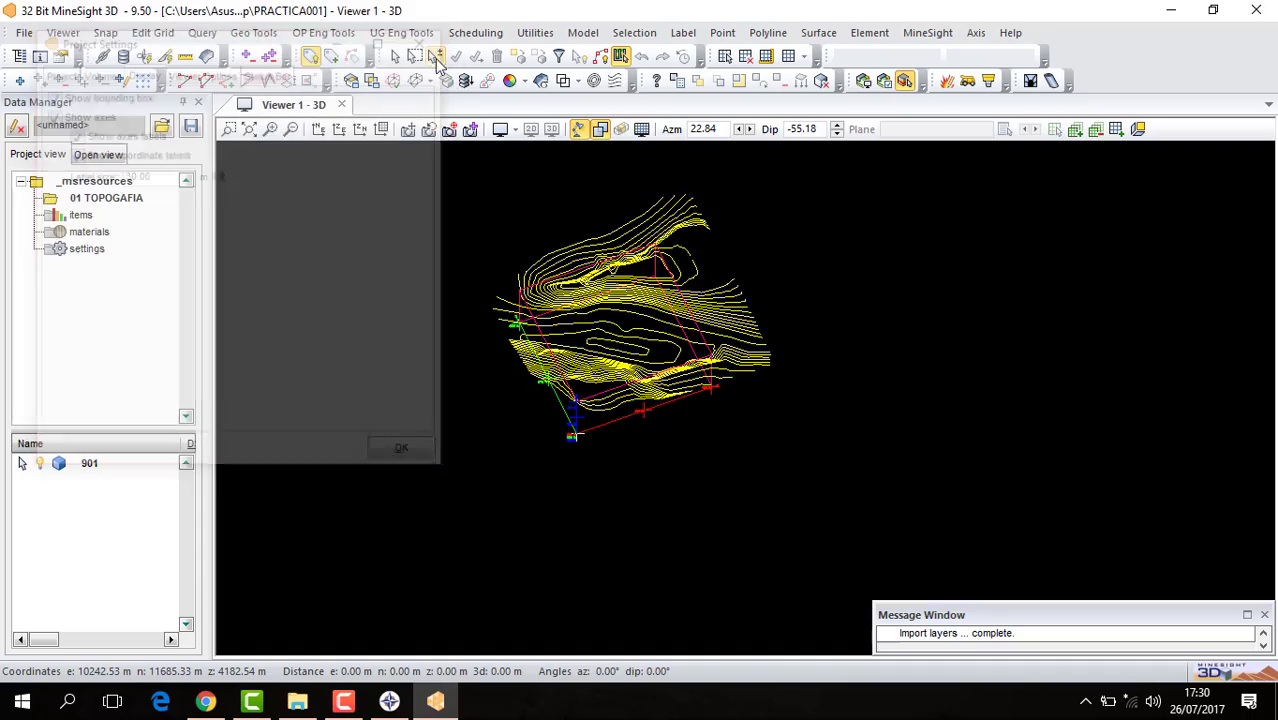
Examine the imported contours in 3D against the project bounding box and labelled axes
drag(600, 330, 620, 400)
scroll(622, 411, up, 3)
scroll(603, 348, up, 2)
drag(603, 349, 730, 378)
scroll(571, 342, down, 3)
scroll(580, 262, up, 3)
scroll(570, 280, down, 3)
scroll(700, 277, up, 5)
scroll(700, 379, down, 5)
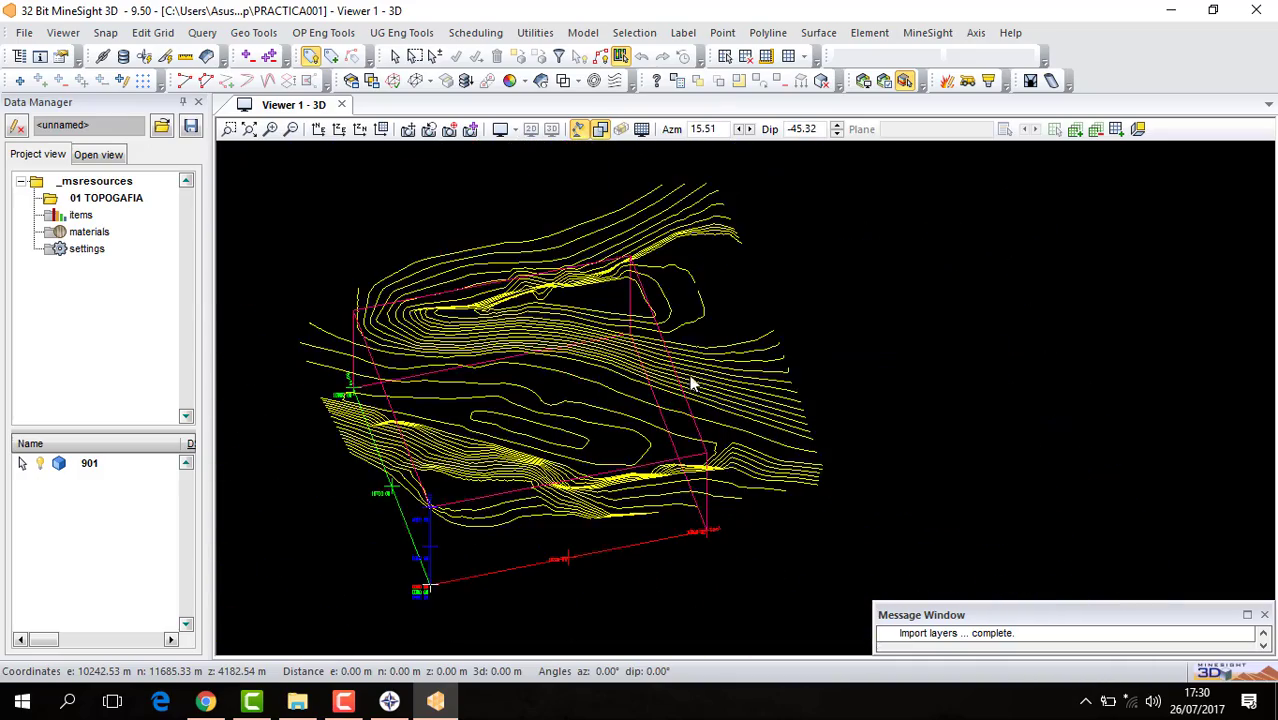
scroll(711, 245, up, 6)
scroll(676, 263, down, 4)
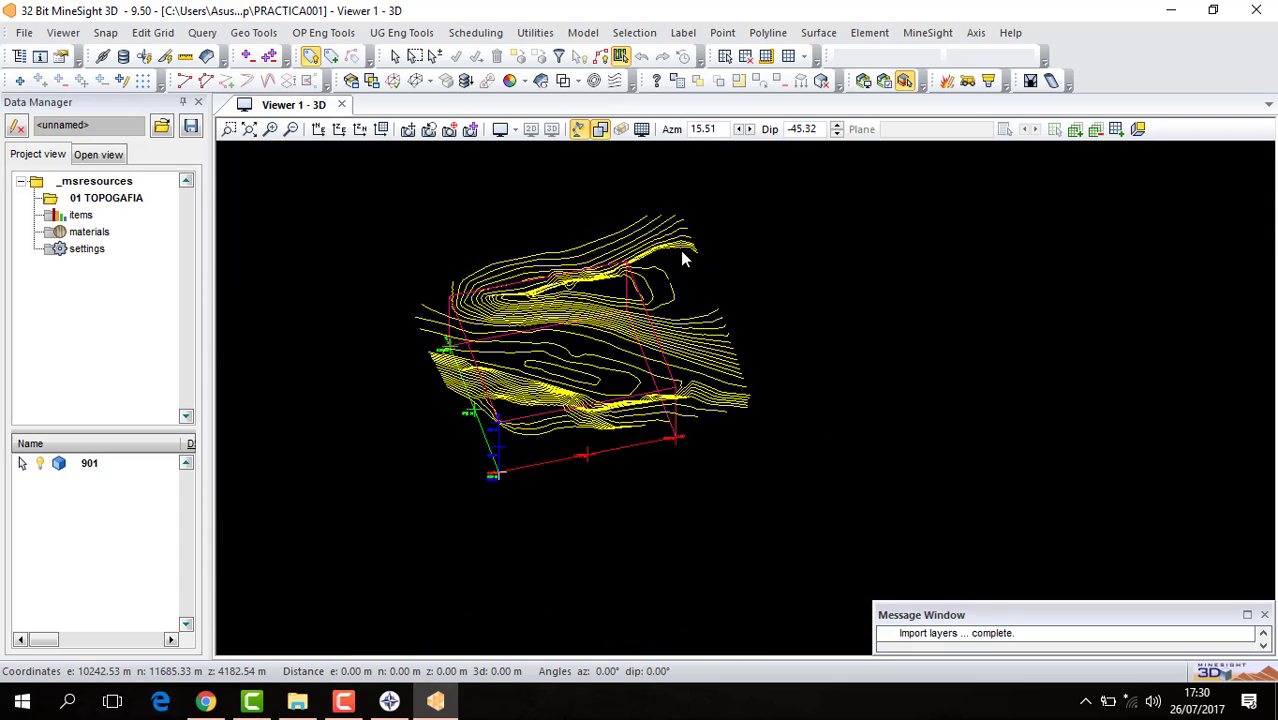
Select all the topography contours in the viewer with a selection window
click(432, 56)
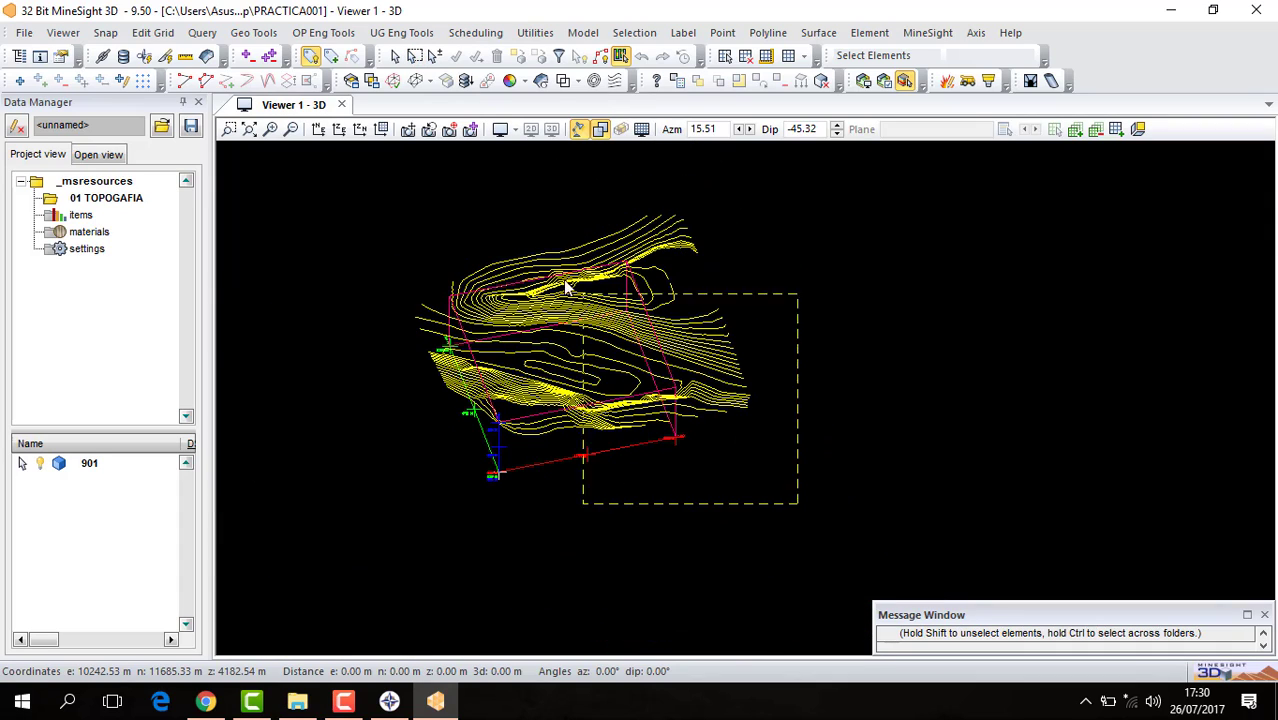
drag(563, 279, 381, 190)
scroll(670, 232, up, 2)
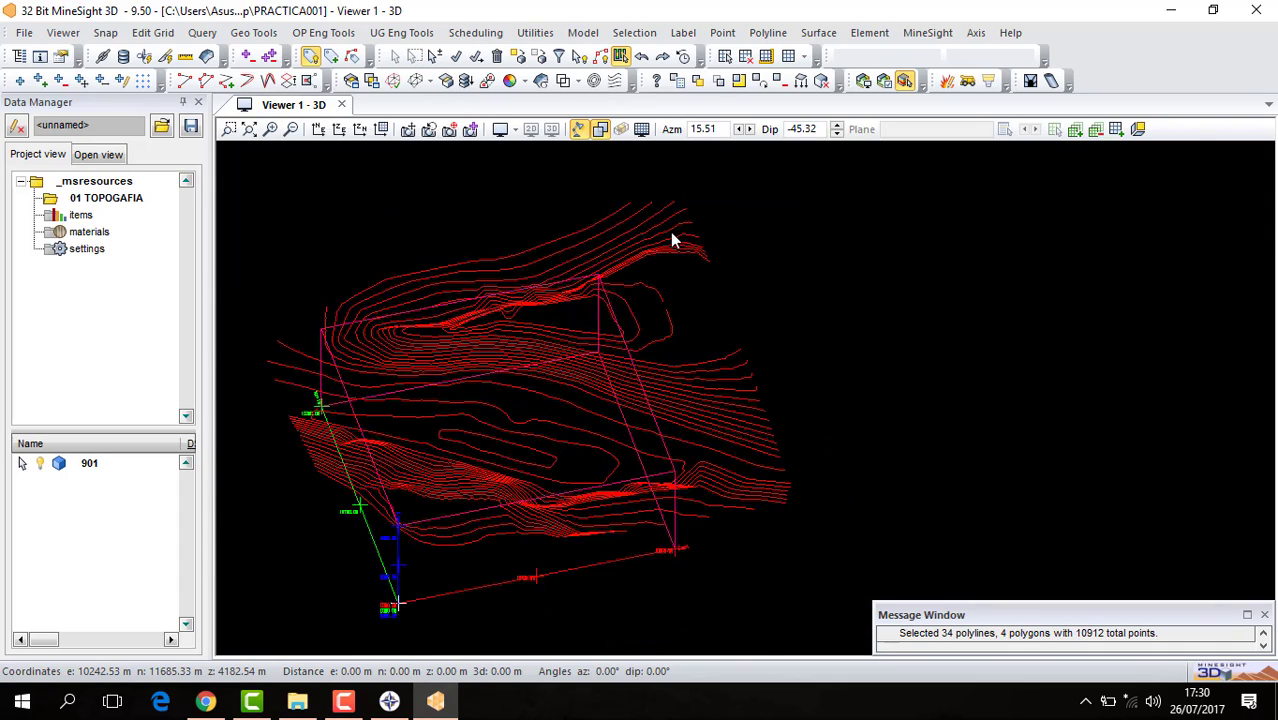
scroll(672, 238, up, 3)
scroll(690, 435, up, 2)
scroll(693, 320, up, 1)
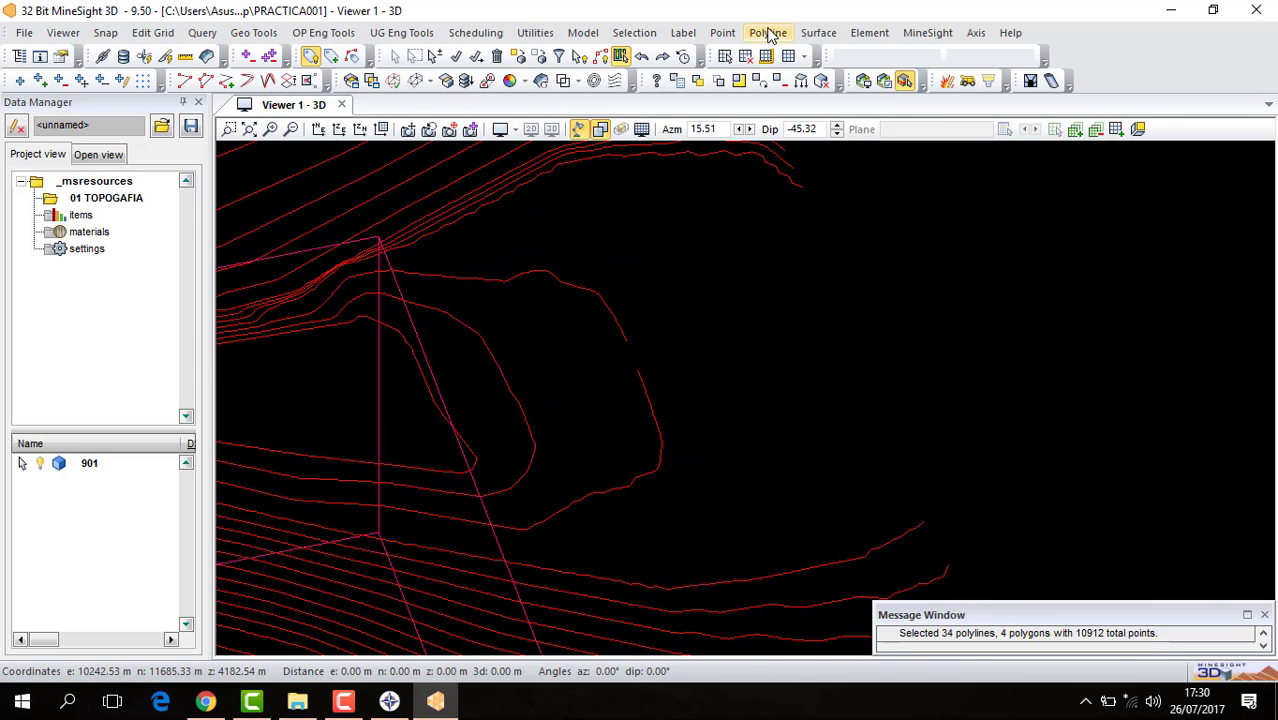
Close the open contour polyline that has a gap with Polyline Close, previewing and applying the closure
click(815, 33)
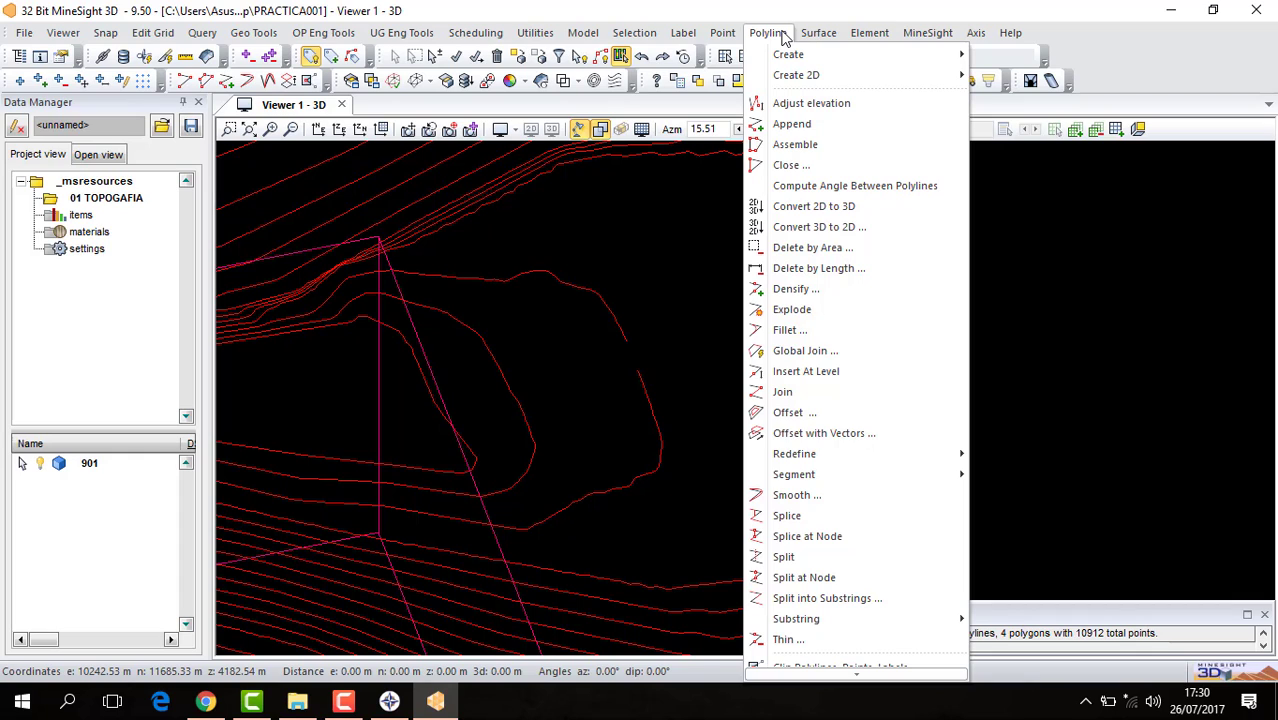
click(790, 165)
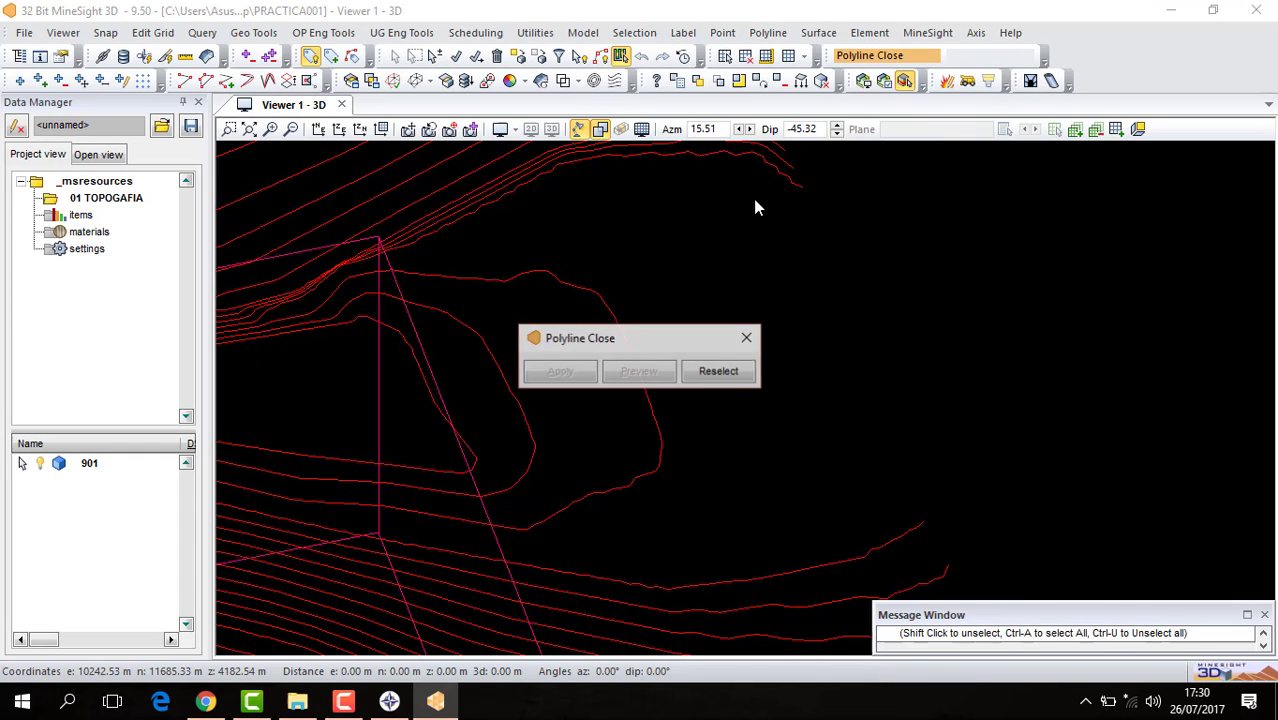
drag(642, 331, 856, 234)
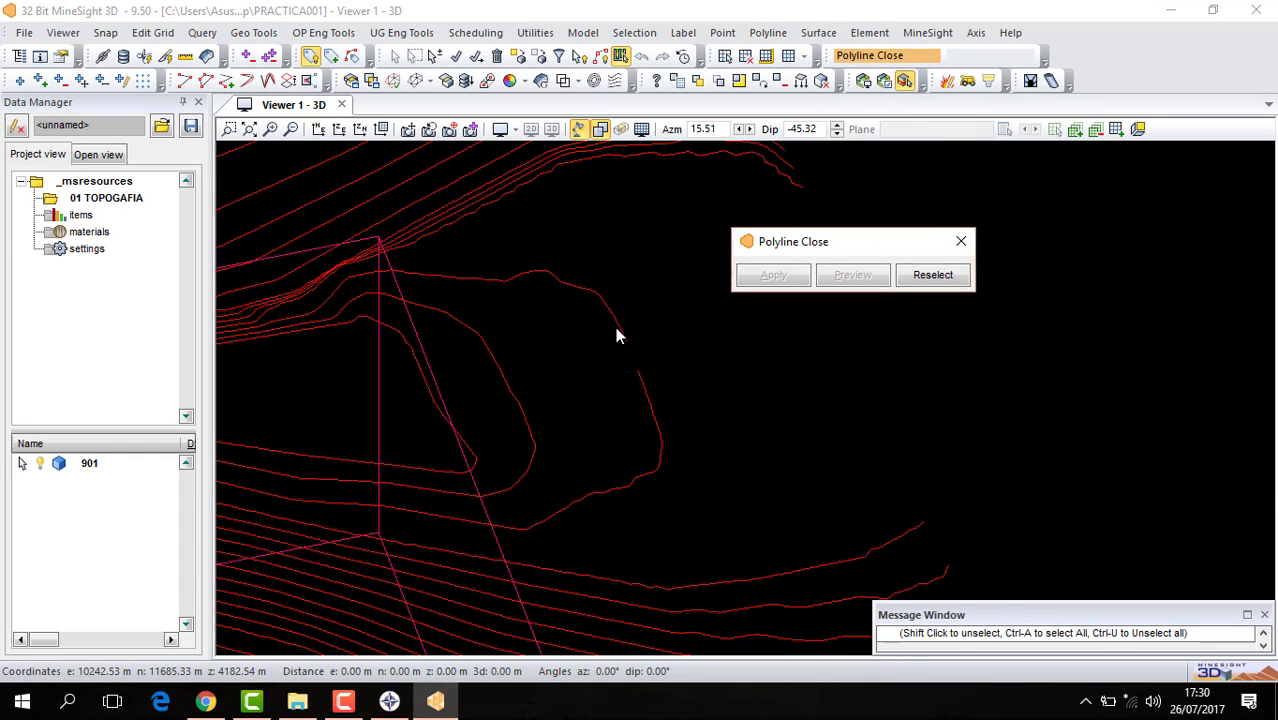
click(619, 334)
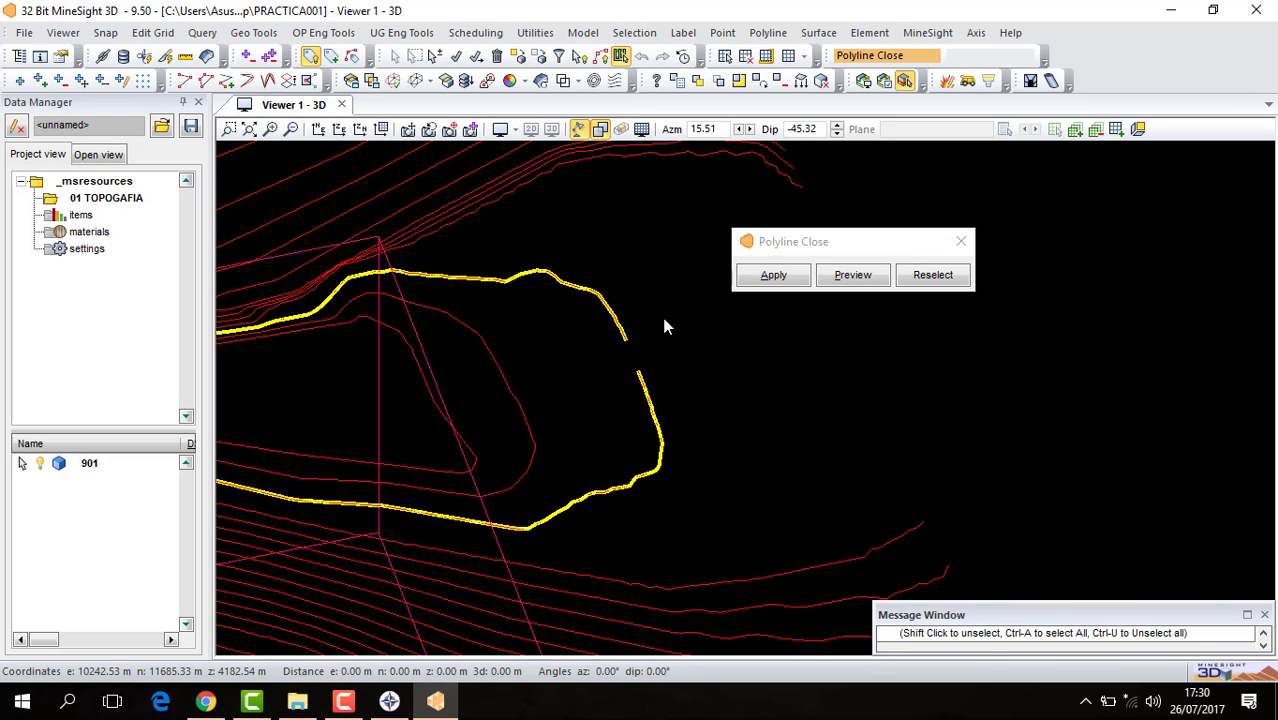
click(864, 276)
mouse_move(636, 362)
middle_down()
mouse_move(690, 372)
mouse_move(665, 372)
mouse_move(655, 355)
middle_up()
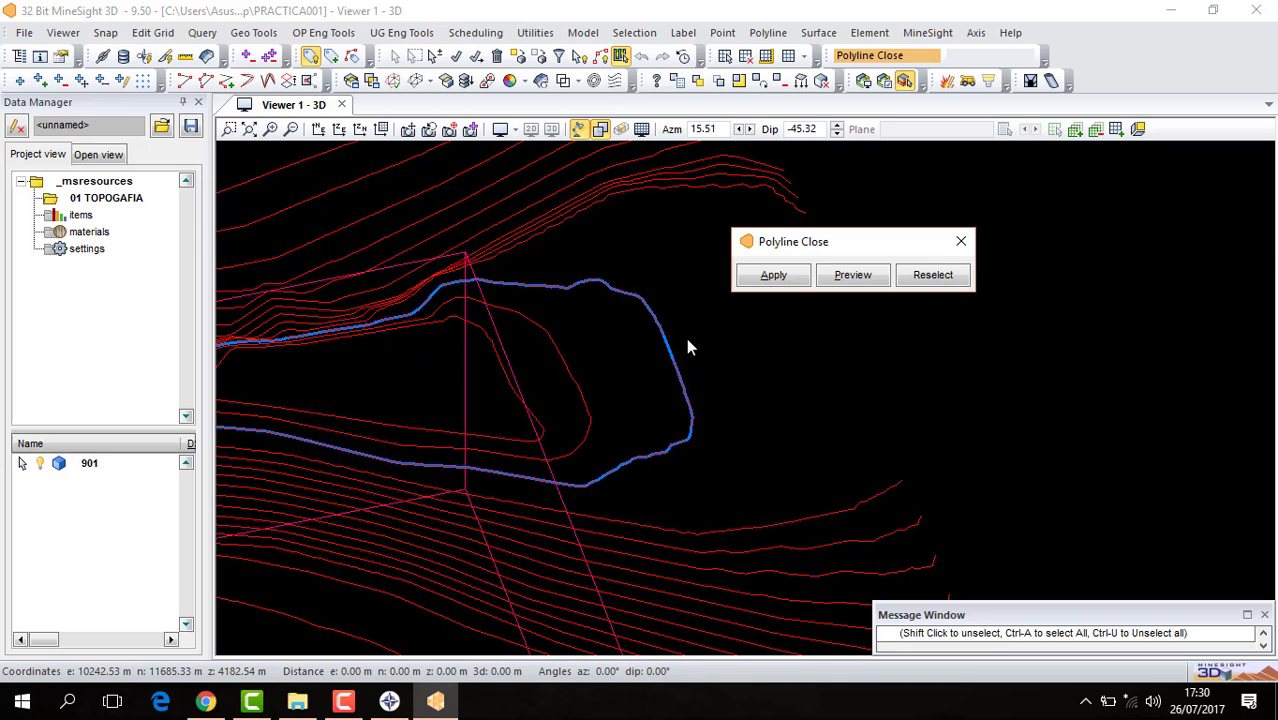
click(775, 276)
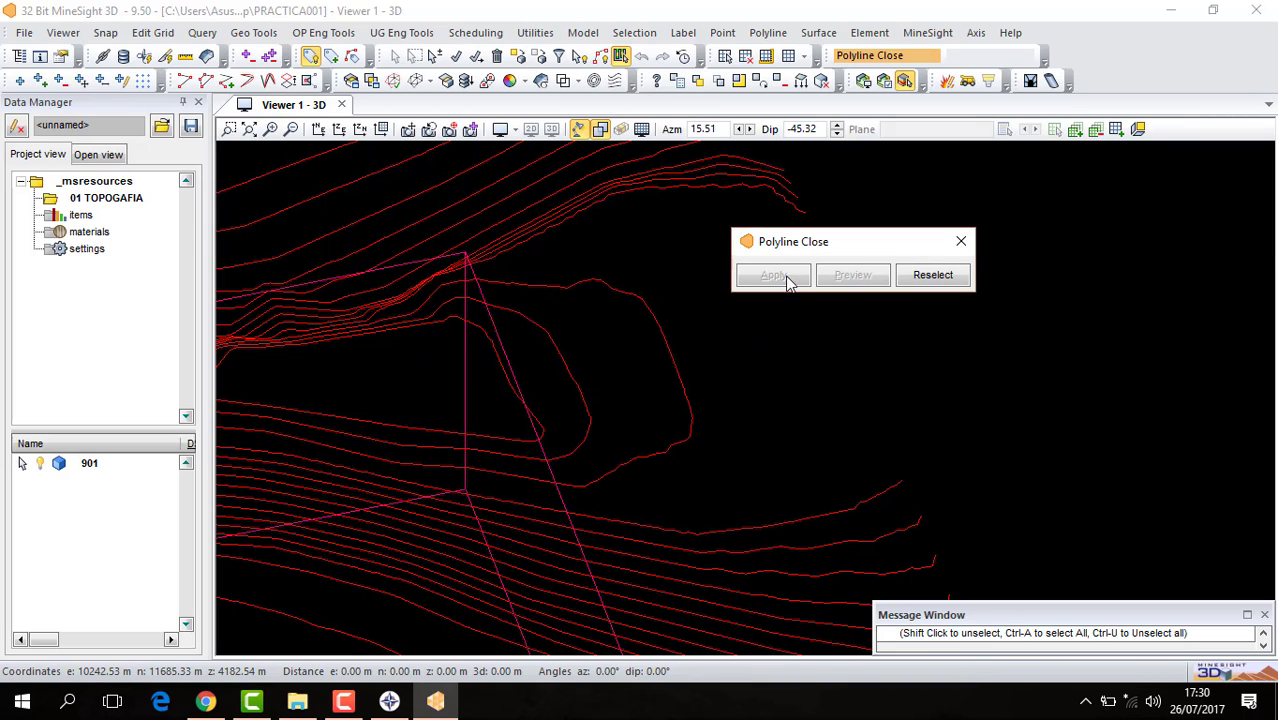
click(960, 245)
Create a new geometry object named SUPERFICIE with the Geometry material in the 01 TOPOGAFIA folder
middle_drag(832, 303, 790, 315)
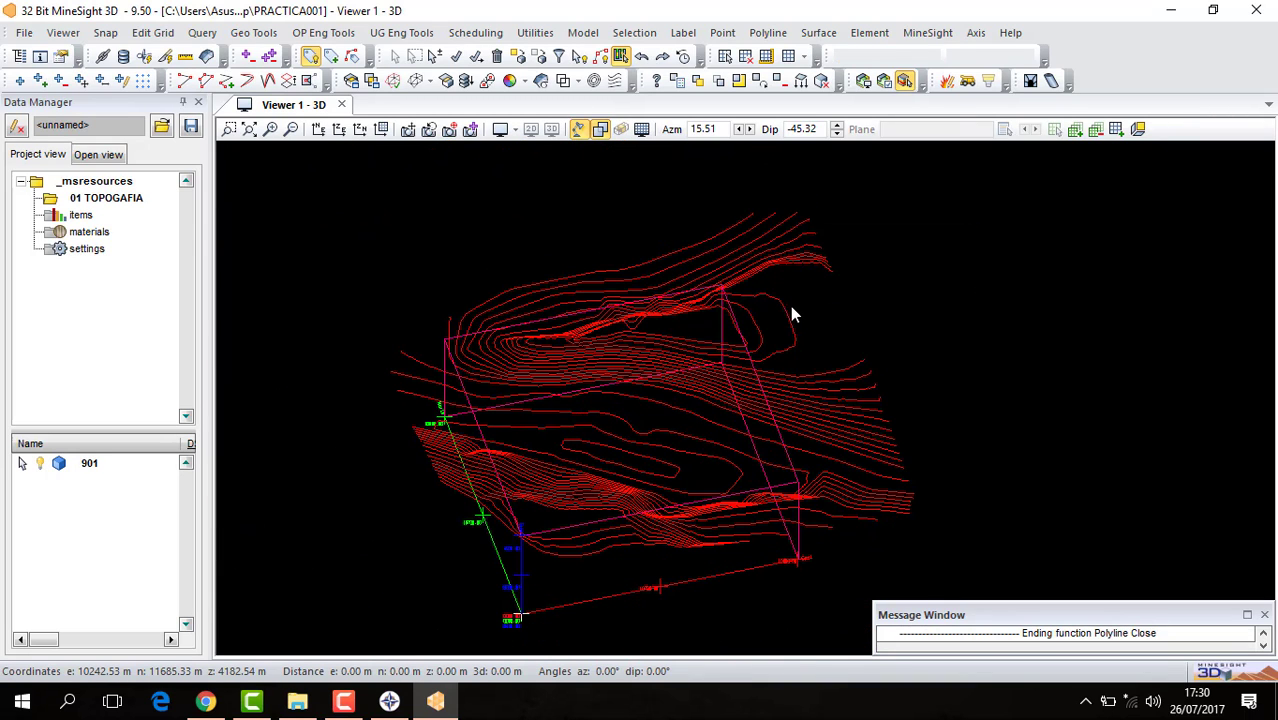
click(97, 200)
right_click(95, 198)
mouse_move(178, 210)
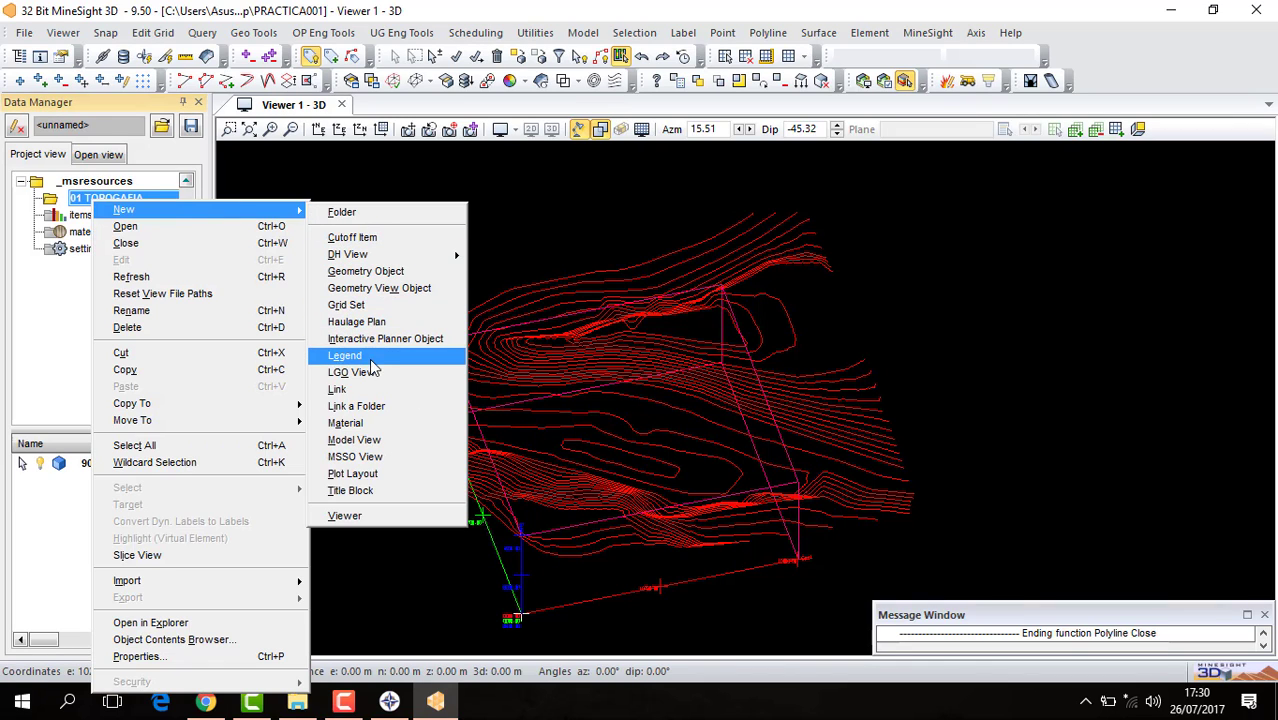
click(402, 271)
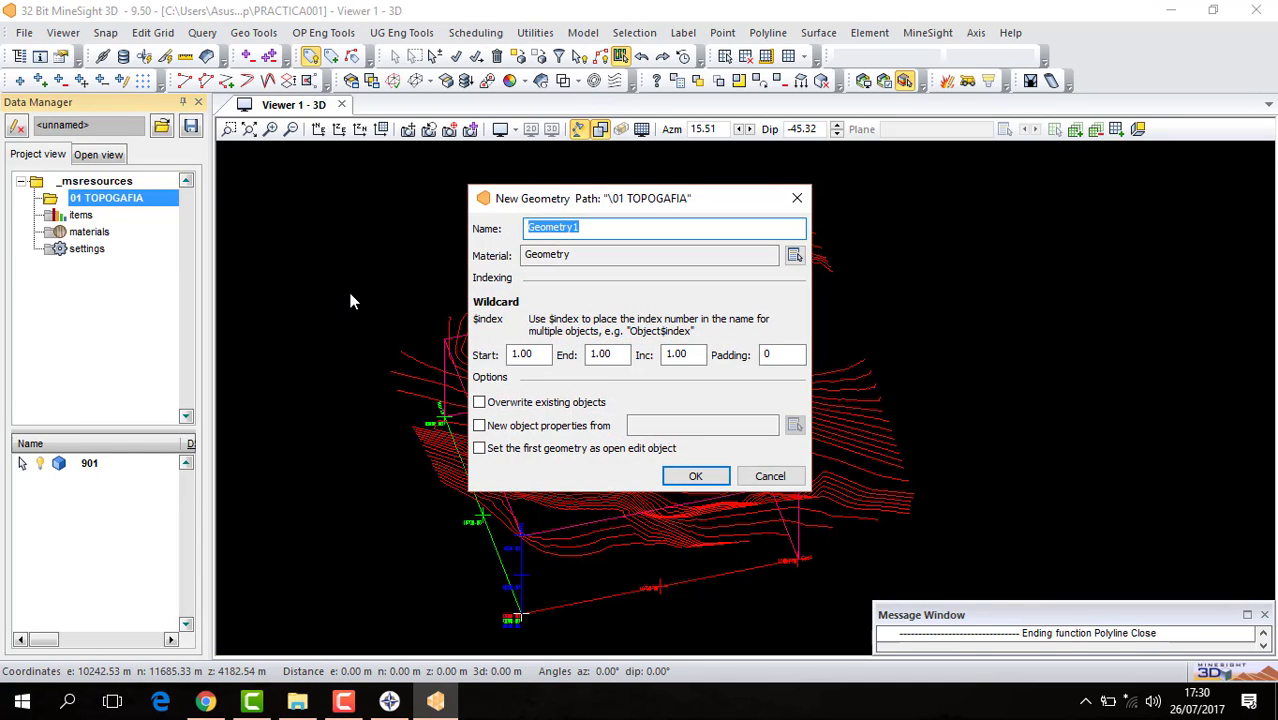
text(SUPERFICIE)
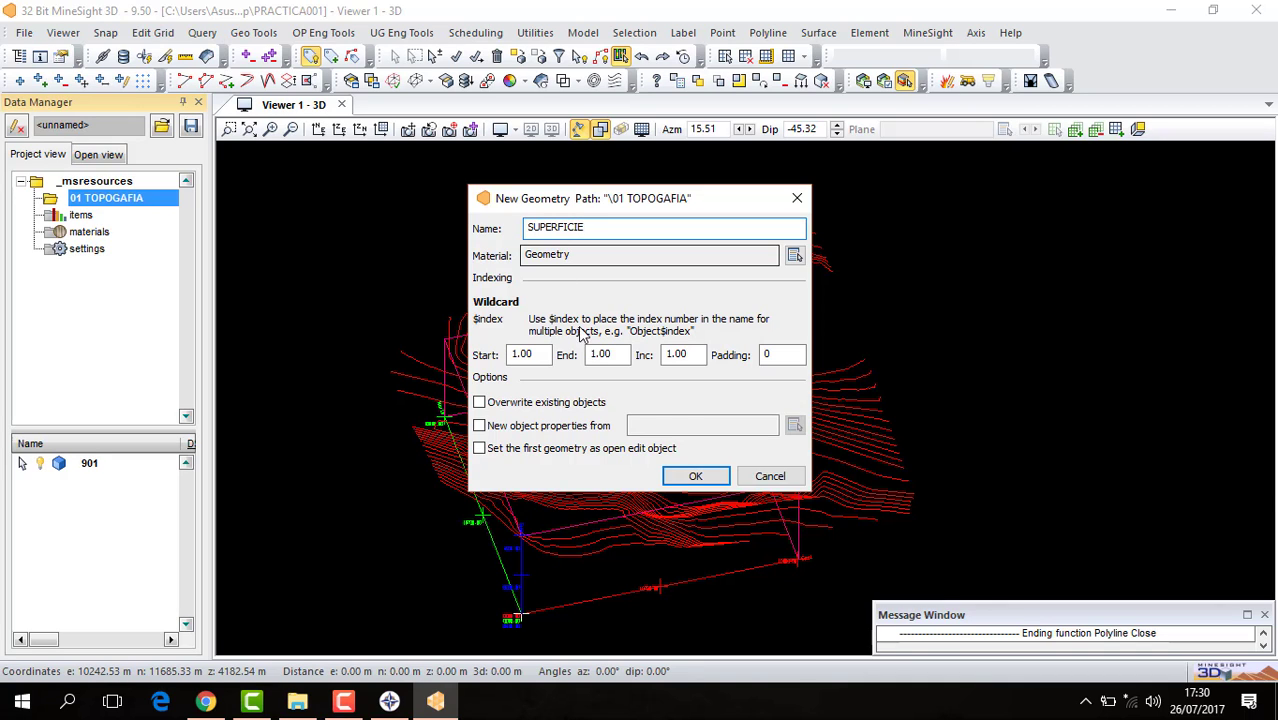
click(696, 476)
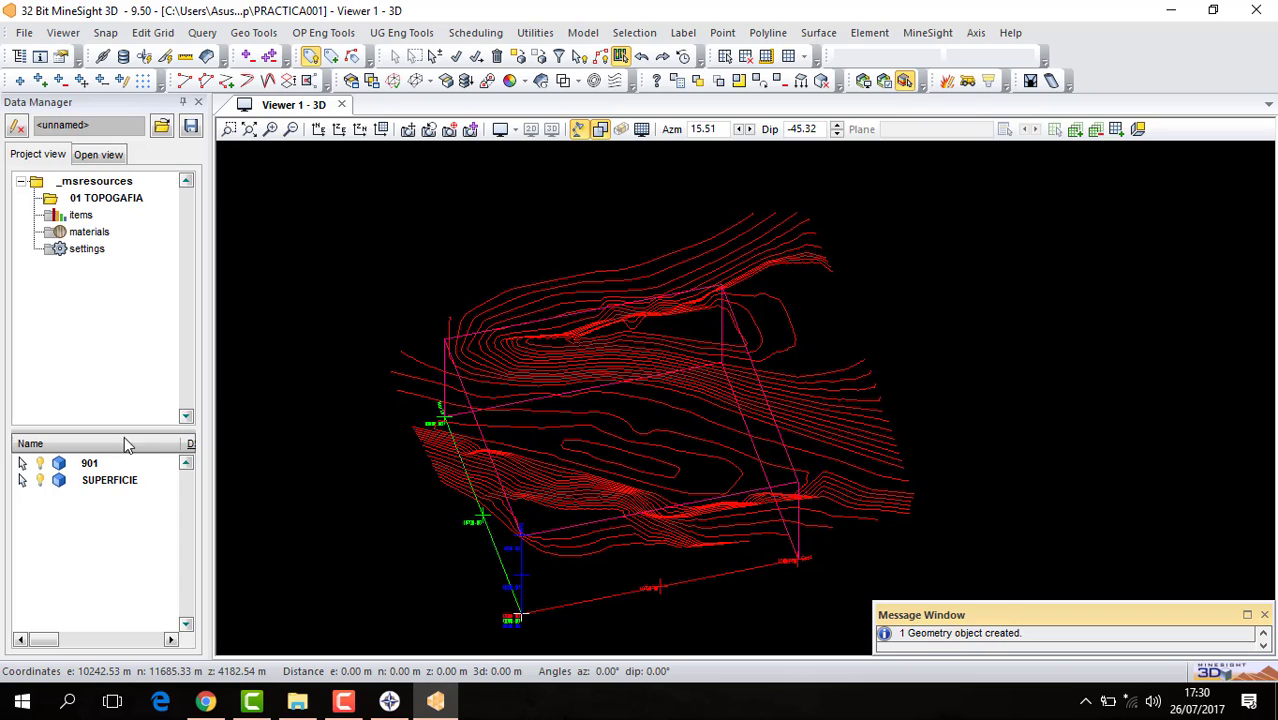
Put the SUPERFICIE geometry object into edit mode
click(110, 481)
right_click(110, 481)
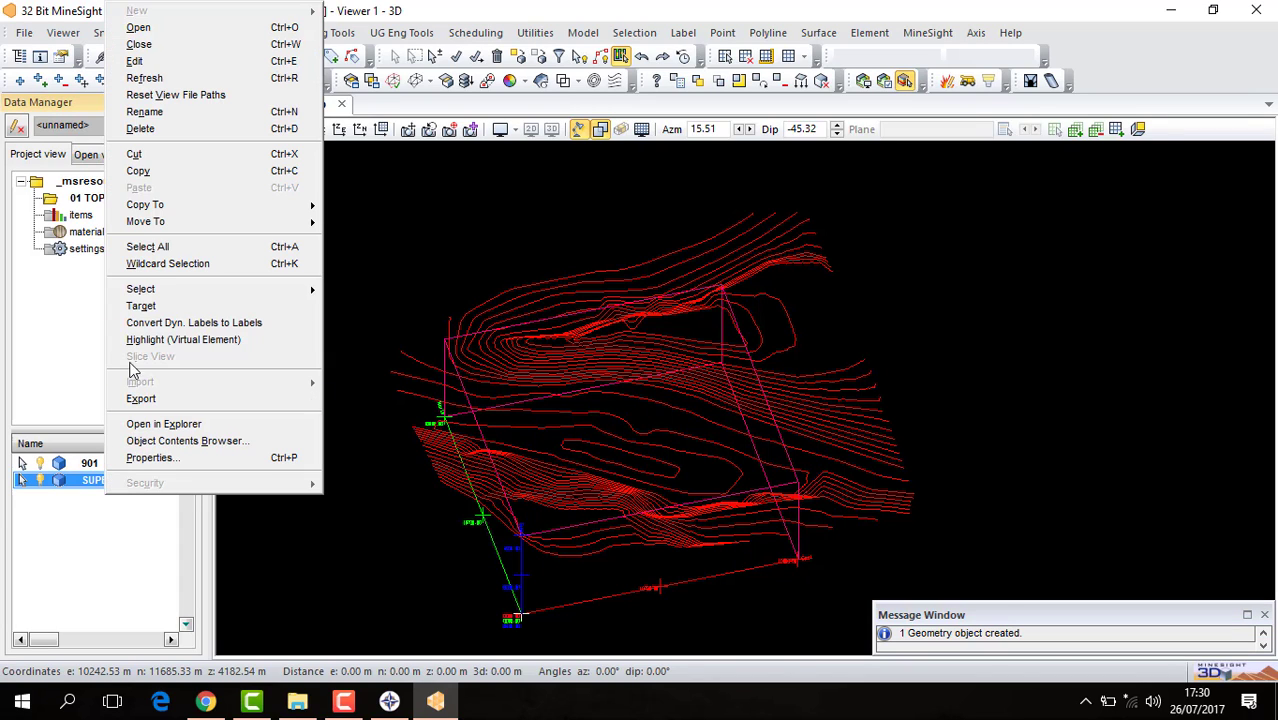
click(140, 63)
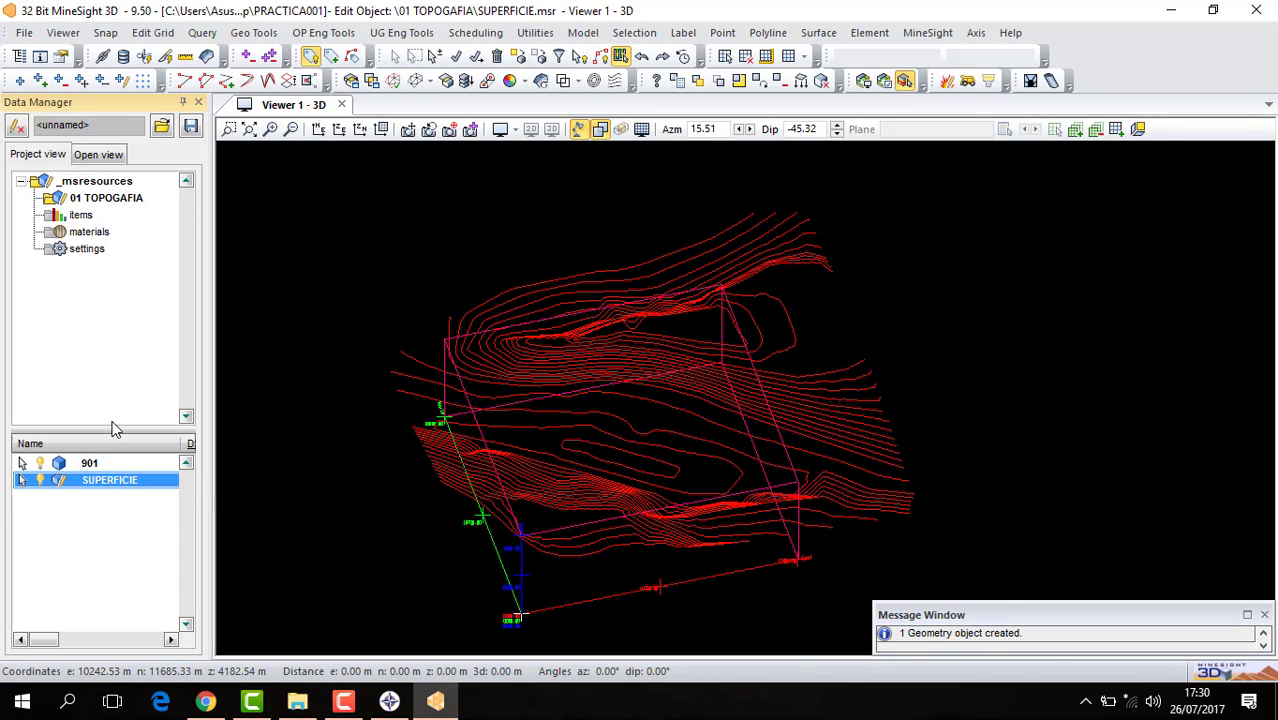
click(88, 464)
right_click(88, 464)
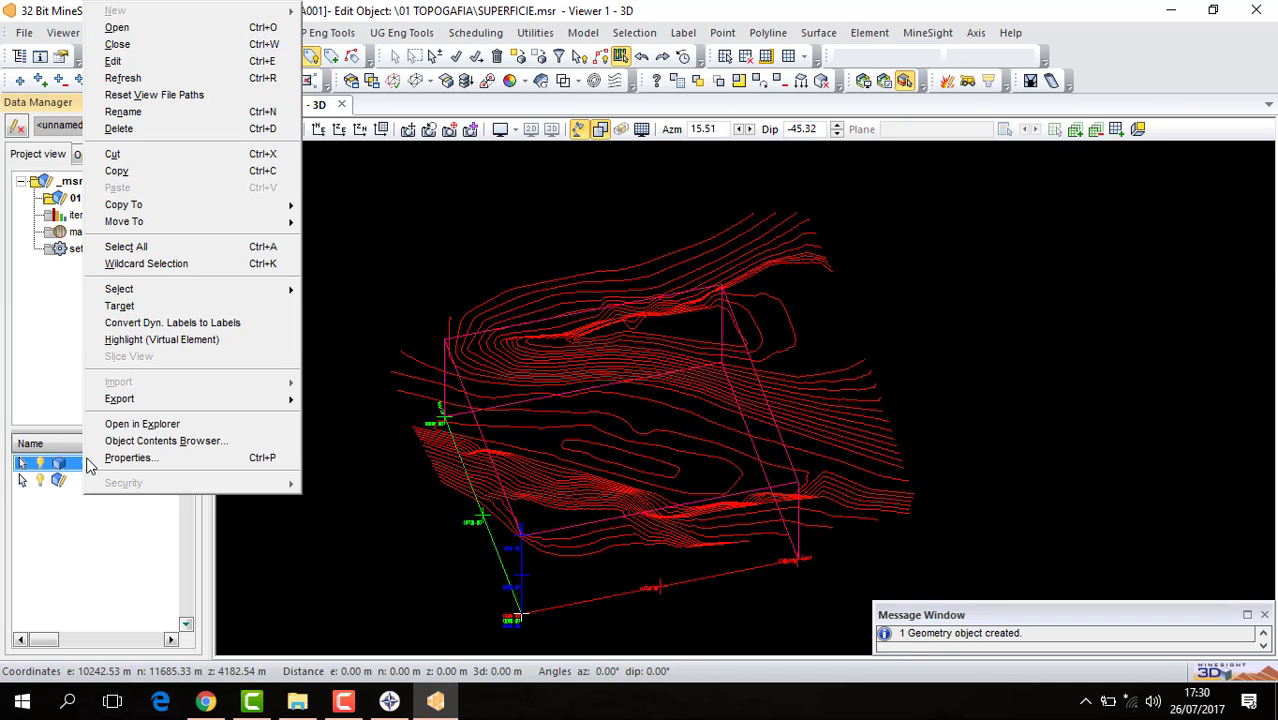
click(381, 467)
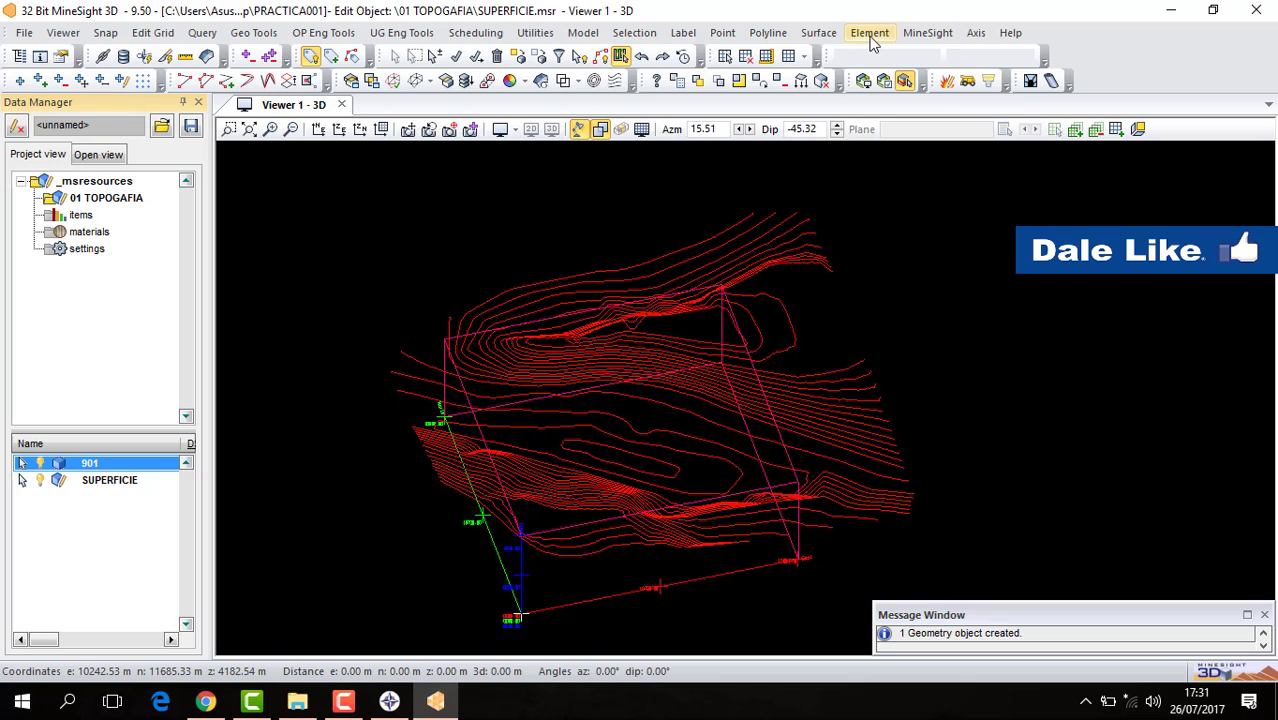
Triangulate the selected contours with Selection in Plan, sending the resulting surface to the open edit object
click(818, 32)
mouse_move(1020, 77)
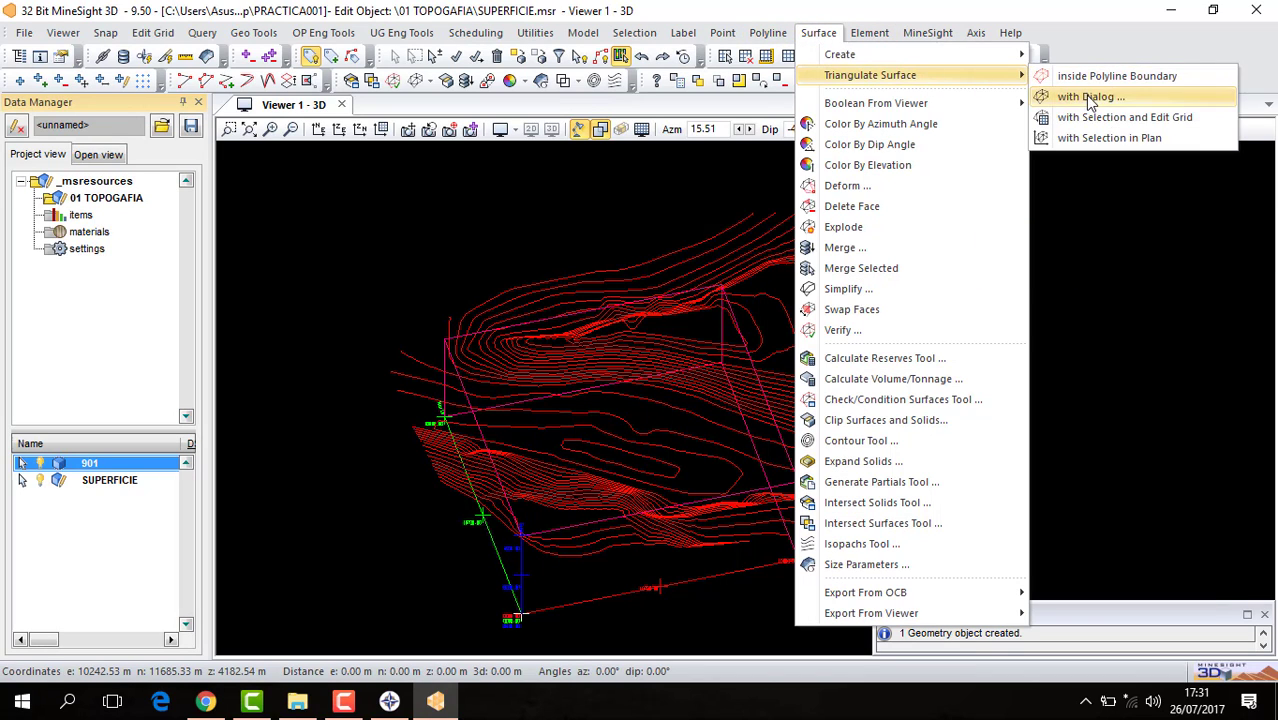
click(1103, 139)
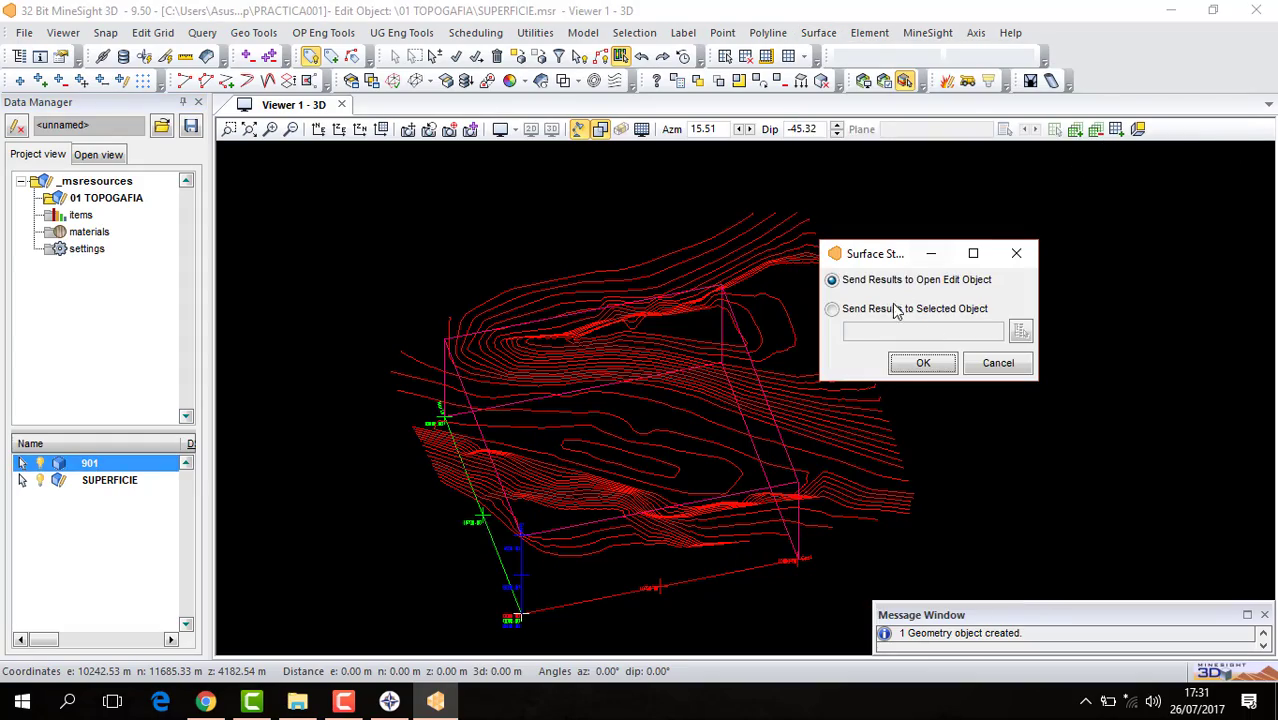
click(923, 363)
scroll(513, 364, down, 2)
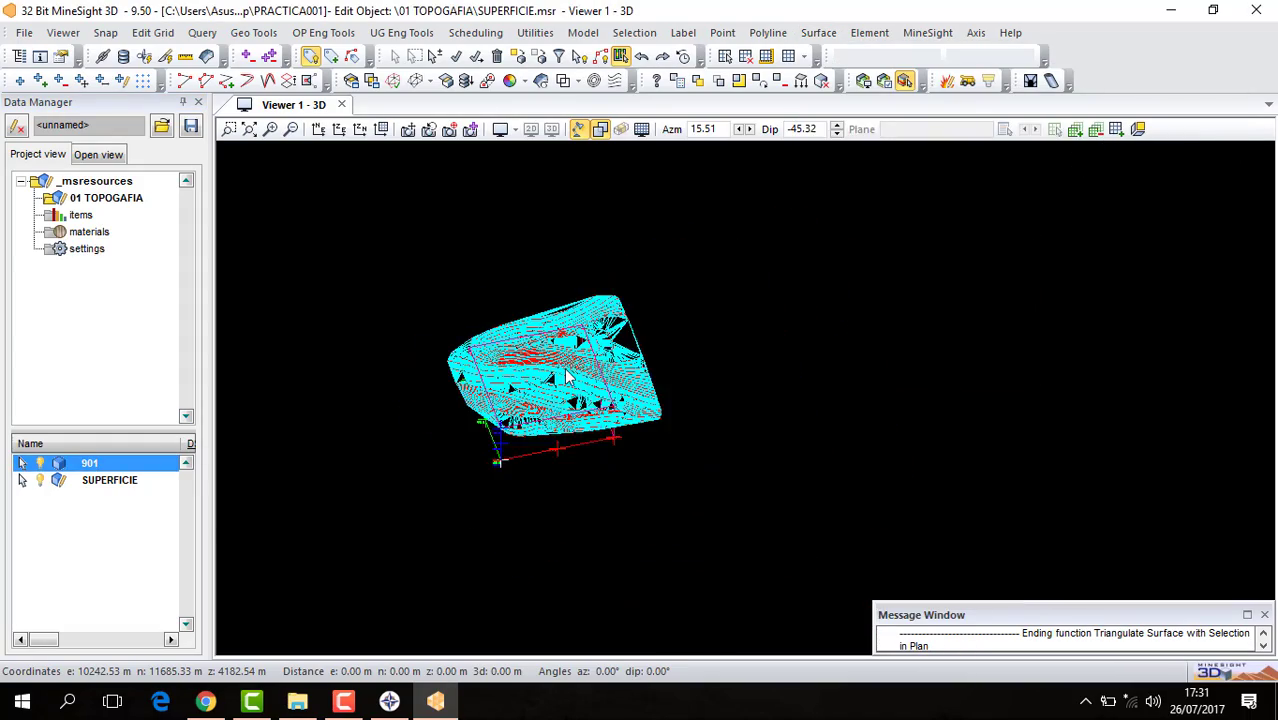
scroll(560, 372, up, 5)
scroll(590, 356, down, 3)
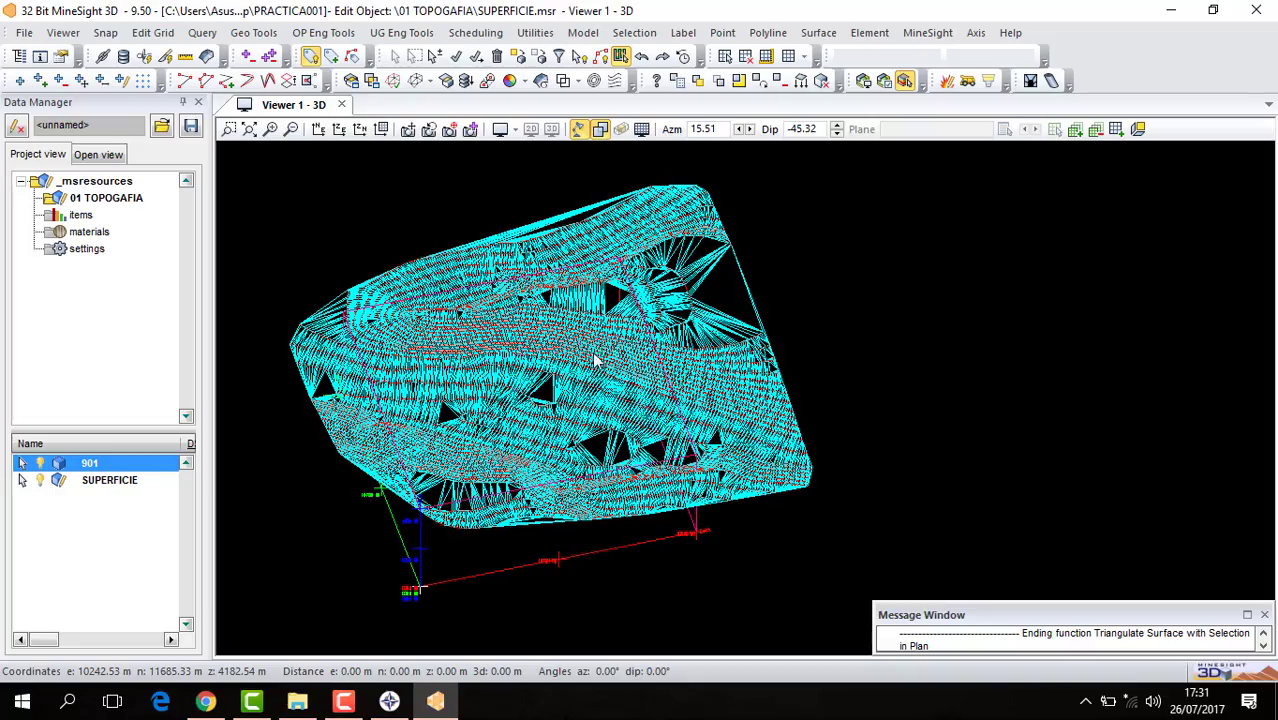
drag(548, 383, 455, 445)
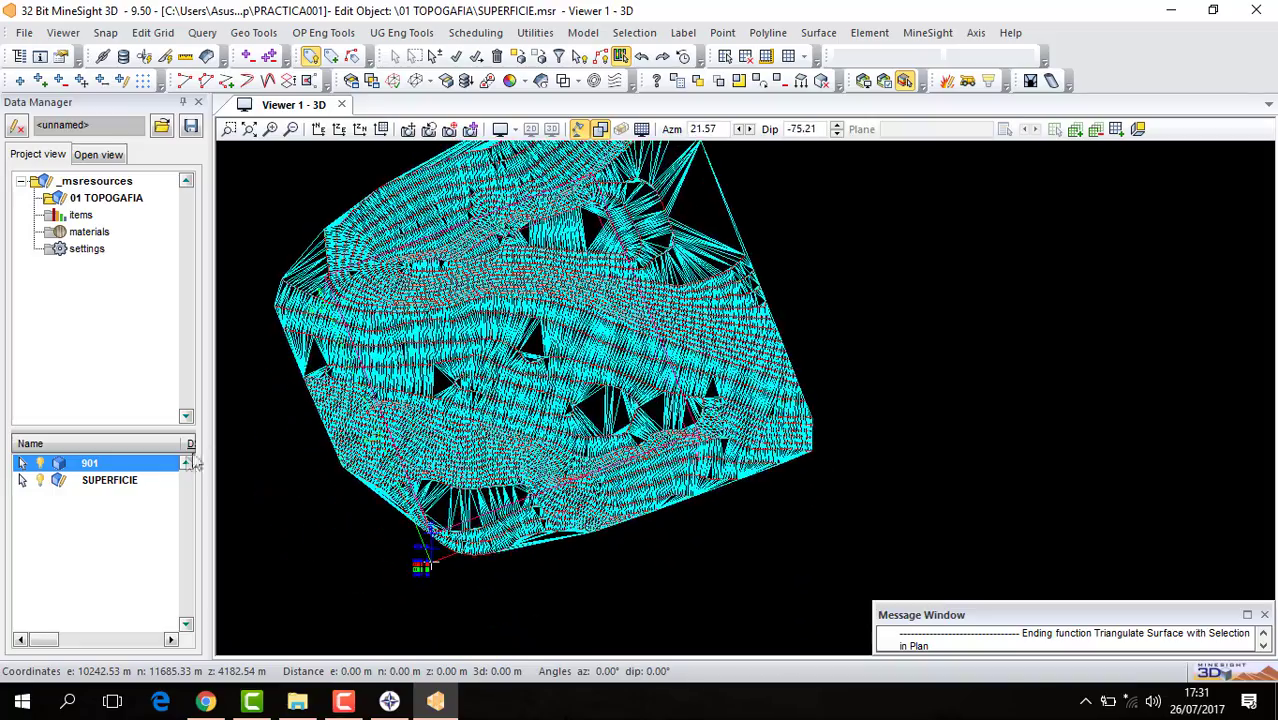
Set the global color of the SUPERFICIE geometry to dark purple in its object properties
click(96, 481)
double_click(96, 481)
click(805, 338)
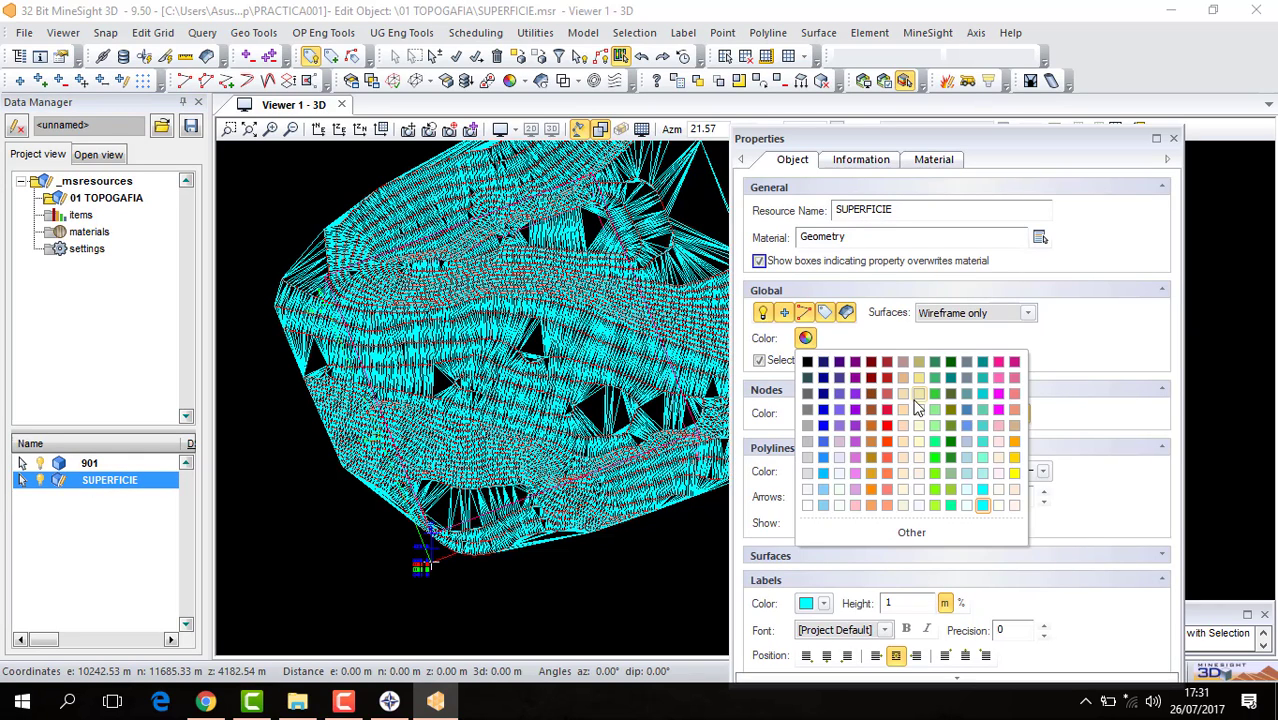
click(855, 385)
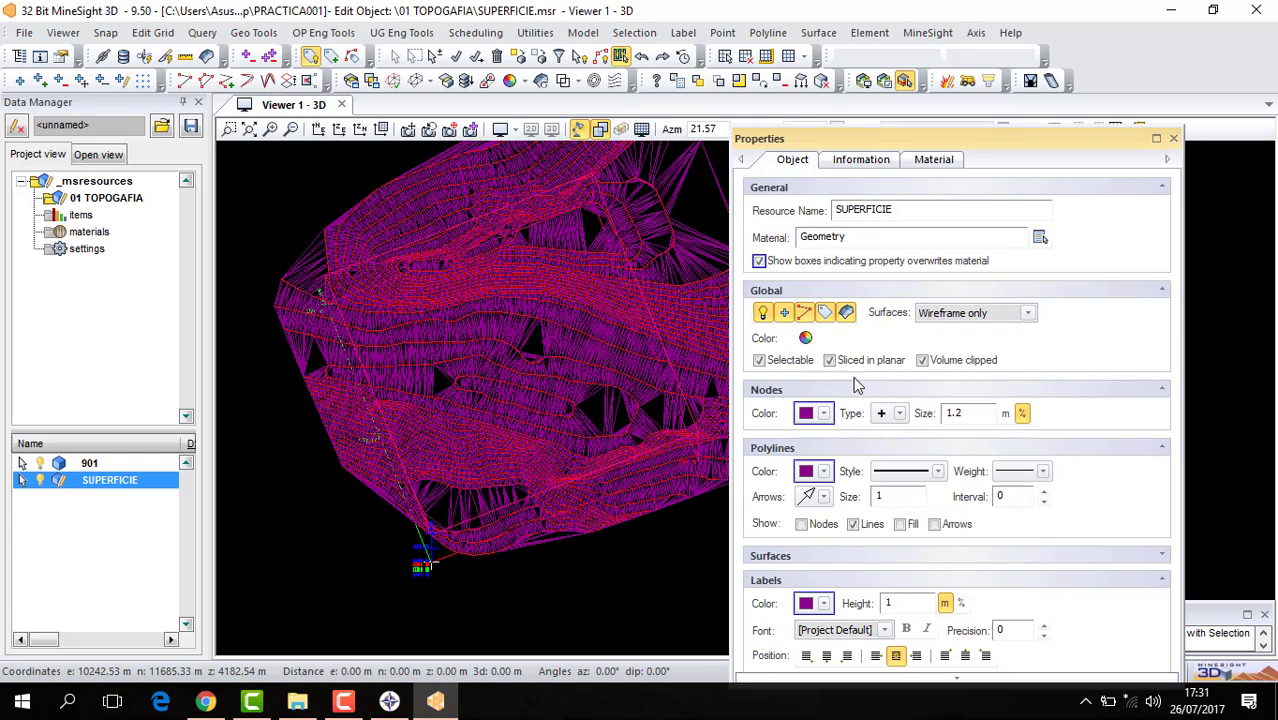
Set the surface display of SUPERFICIE to Faces only, inspect the shaded terrain and close its properties
click(985, 313)
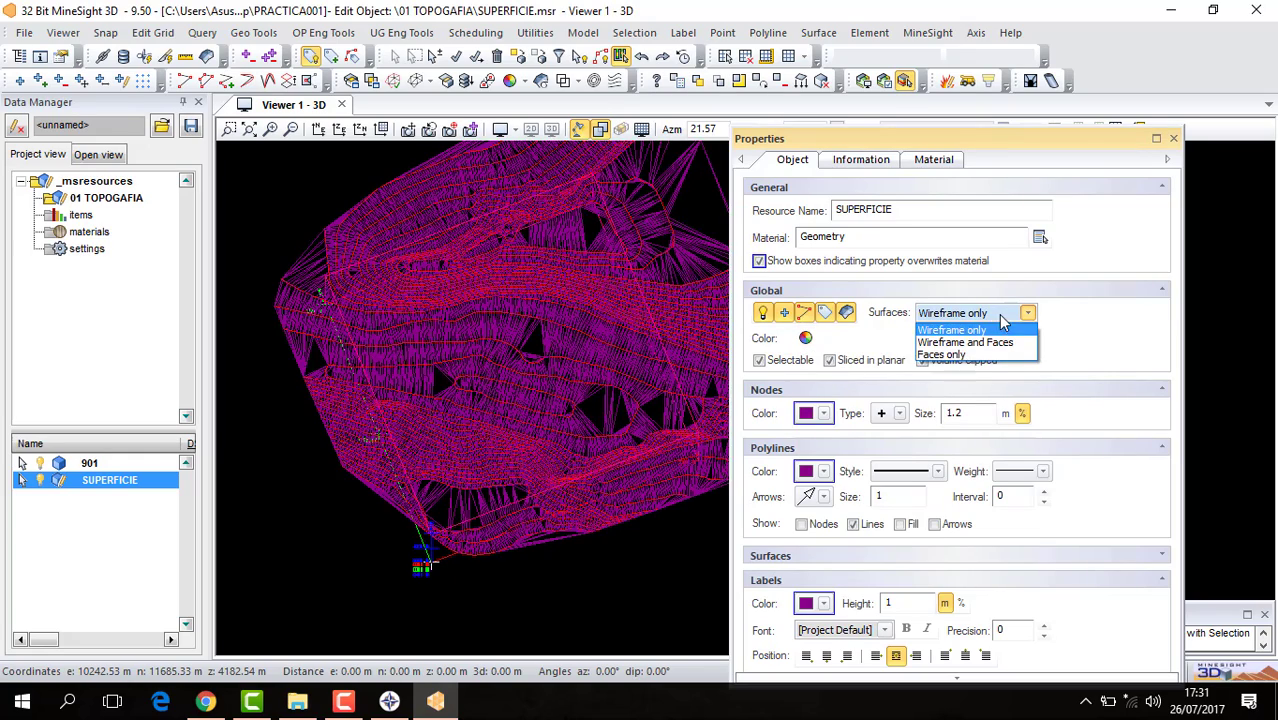
click(925, 360)
click(922, 360)
scroll(527, 399, down, 3)
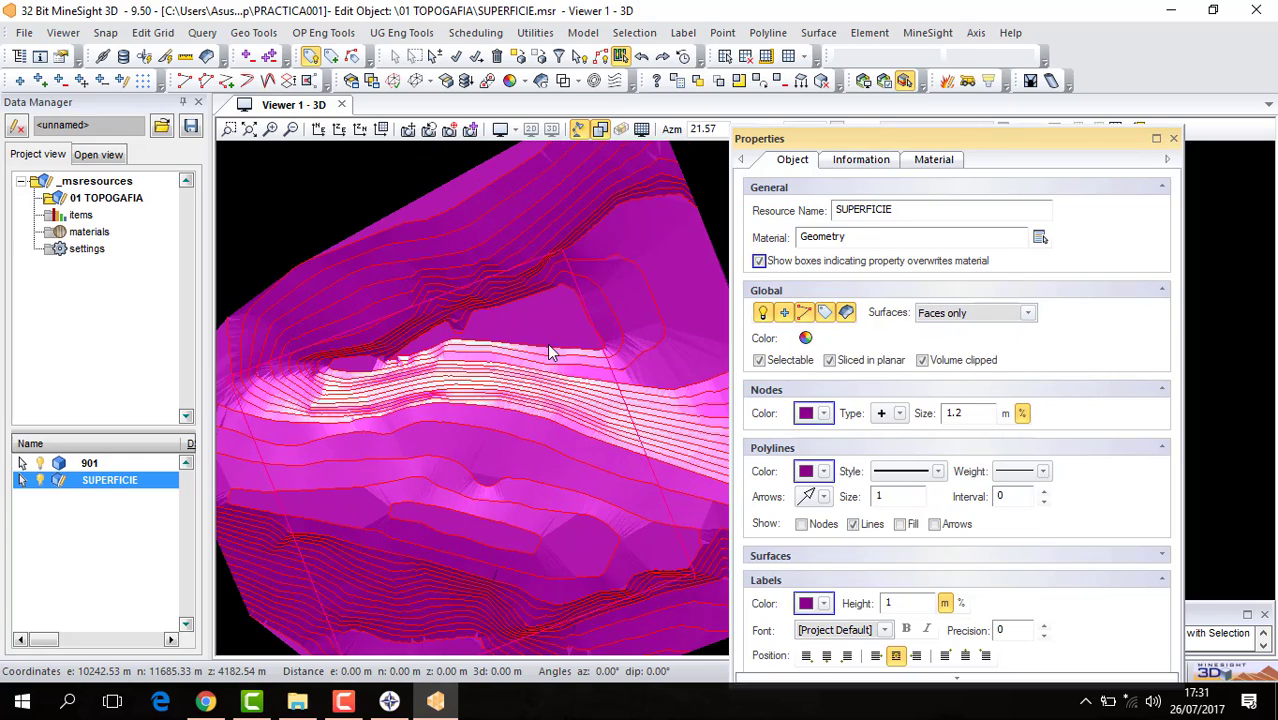
drag(607, 390, 564, 336)
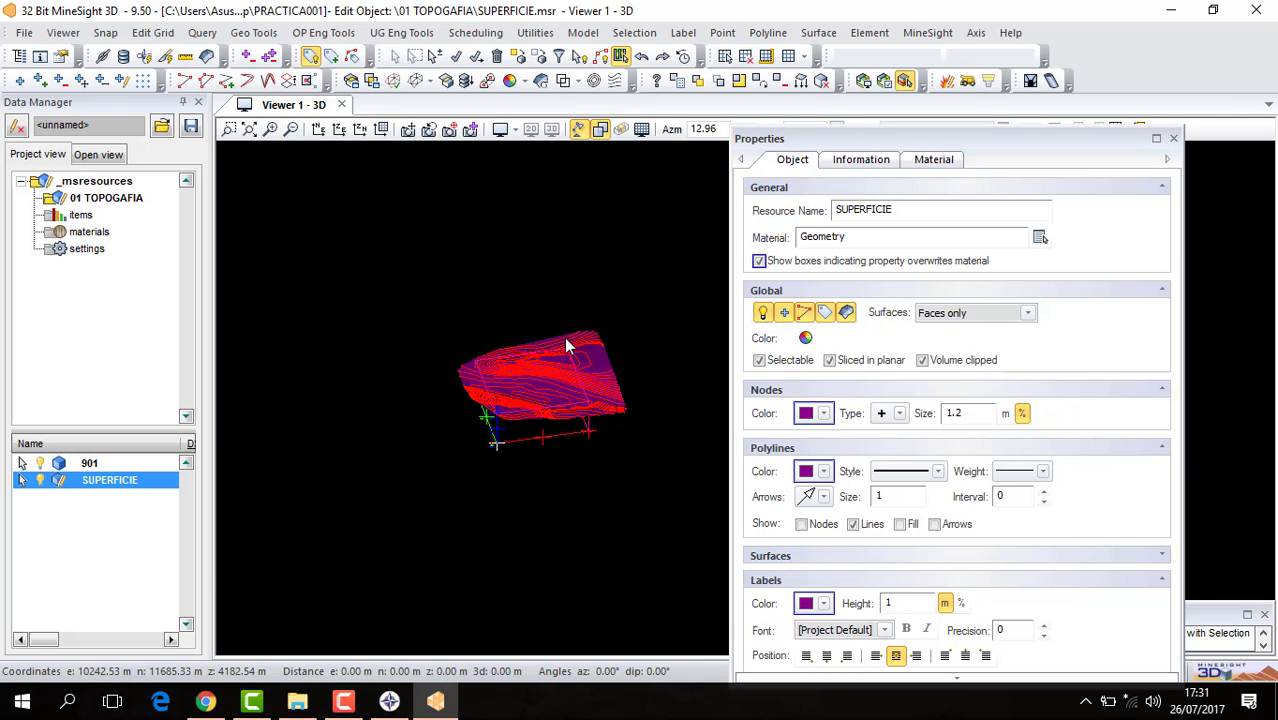
scroll(589, 397, up, 3)
scroll(592, 400, down, 3)
drag(602, 408, 568, 416)
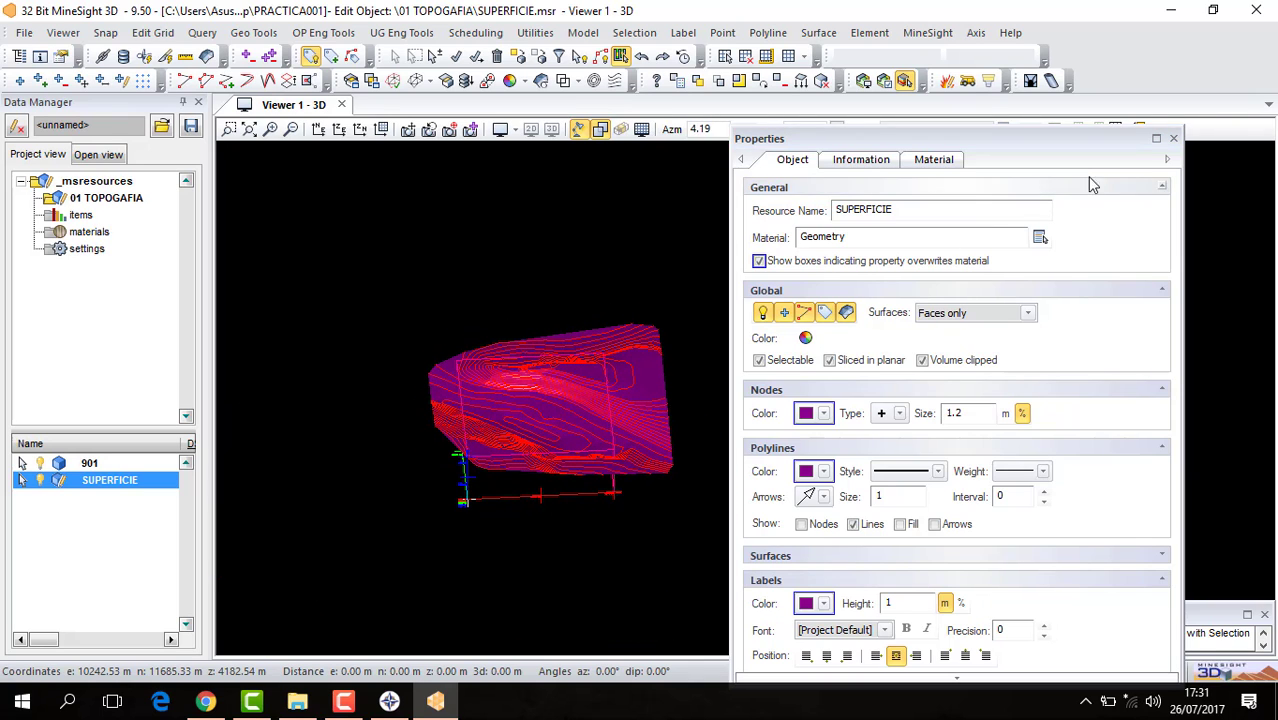
click(1174, 139)
Try to close the 901 contour object while its contours are still selected
click(105, 463)
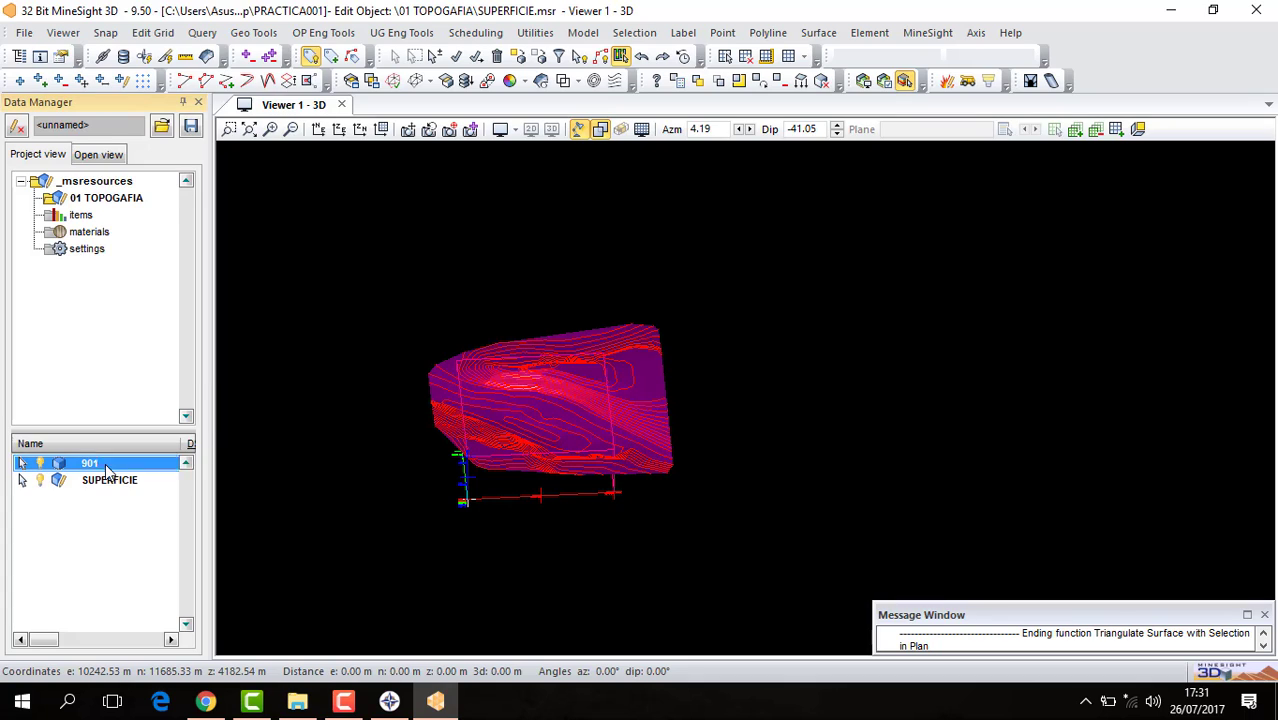
right_click(105, 464)
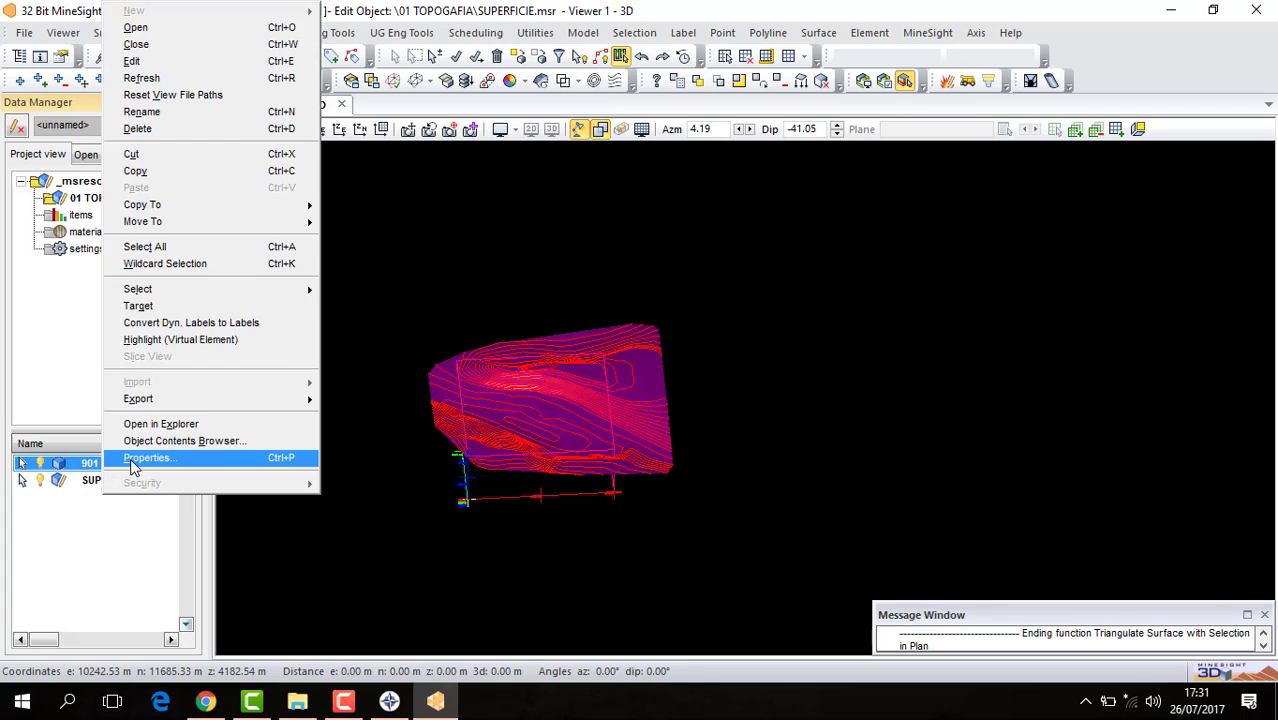
click(137, 44)
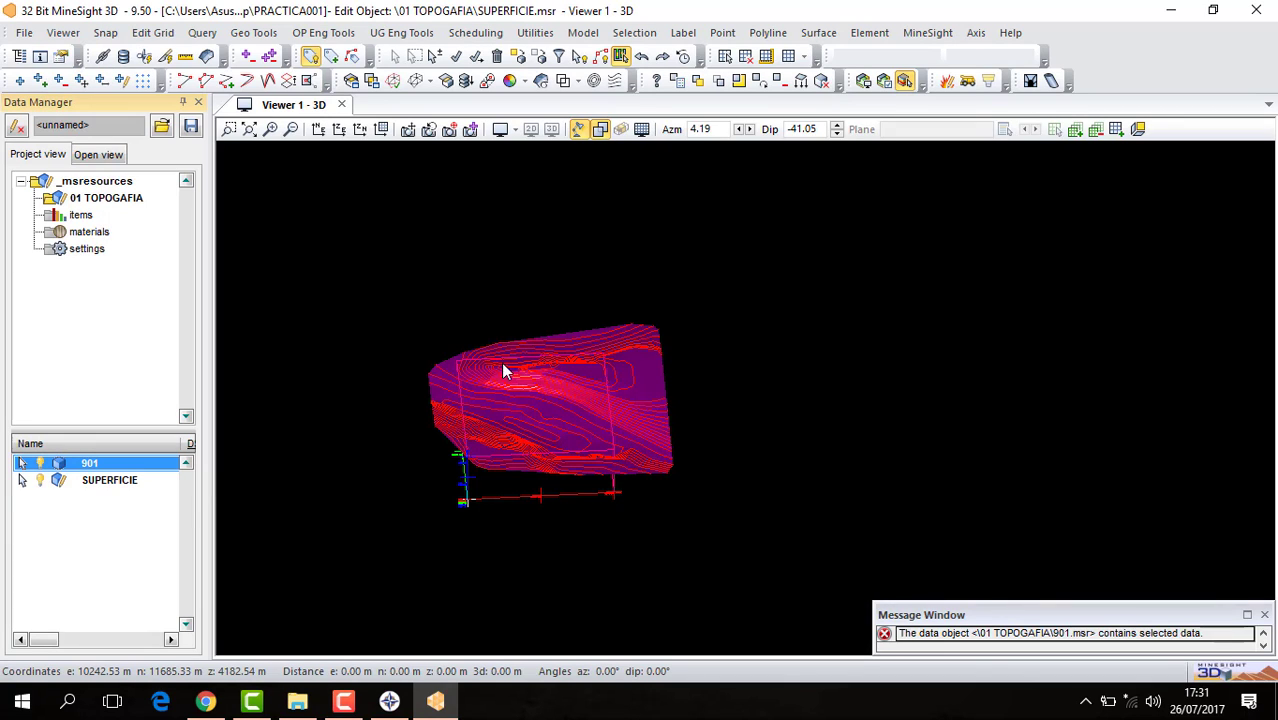
right_click(76, 466)
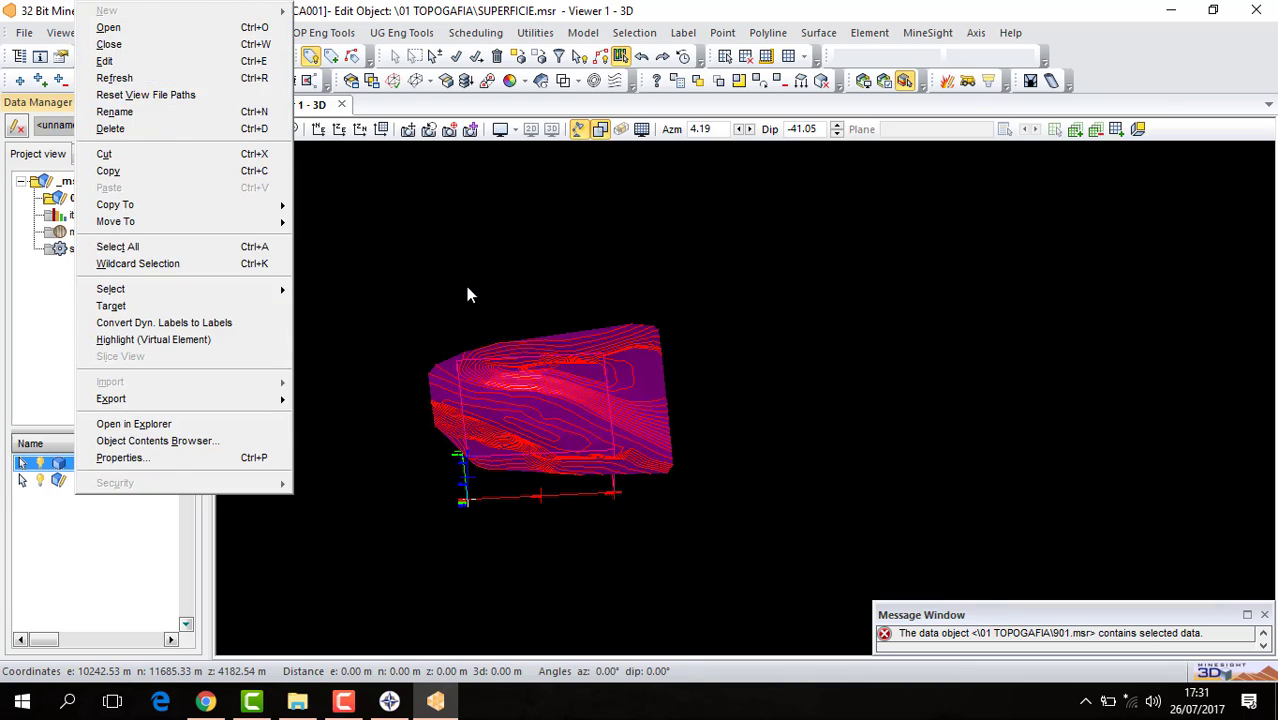
click(467, 290)
Release the contour selection and close the 901 object so only the triangulated surface is displayed
click(456, 58)
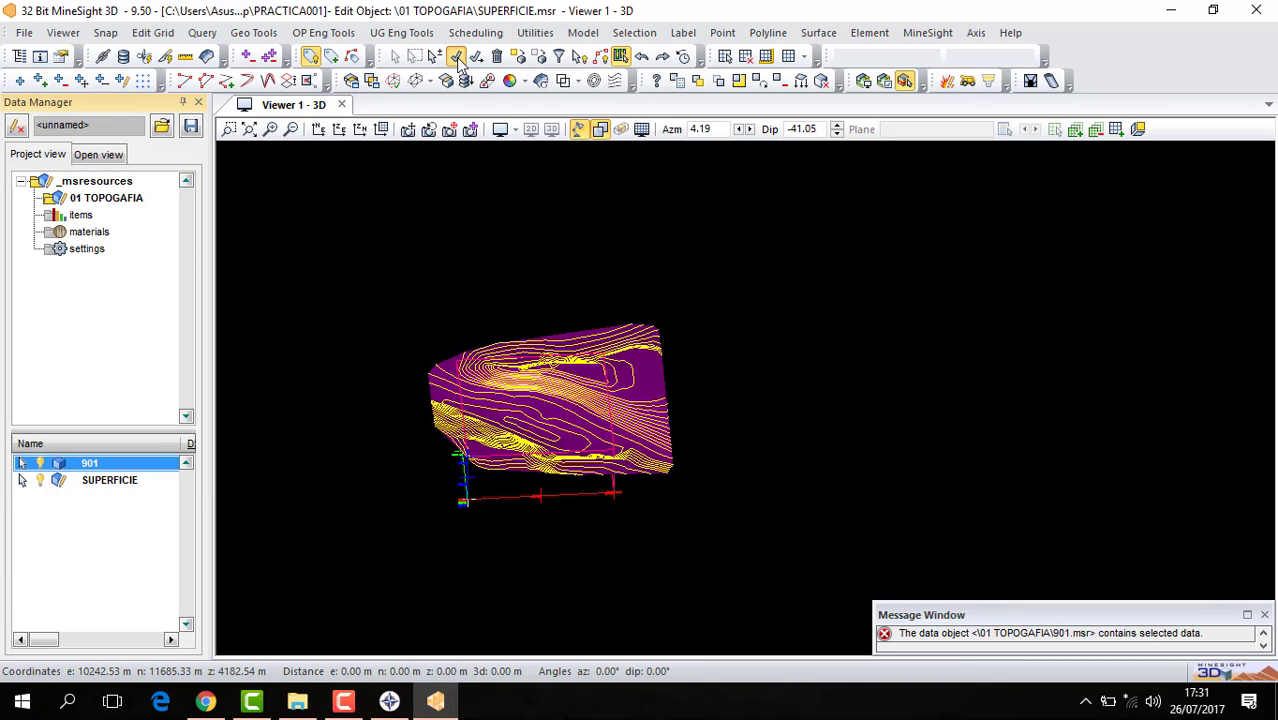
right_click(92, 466)
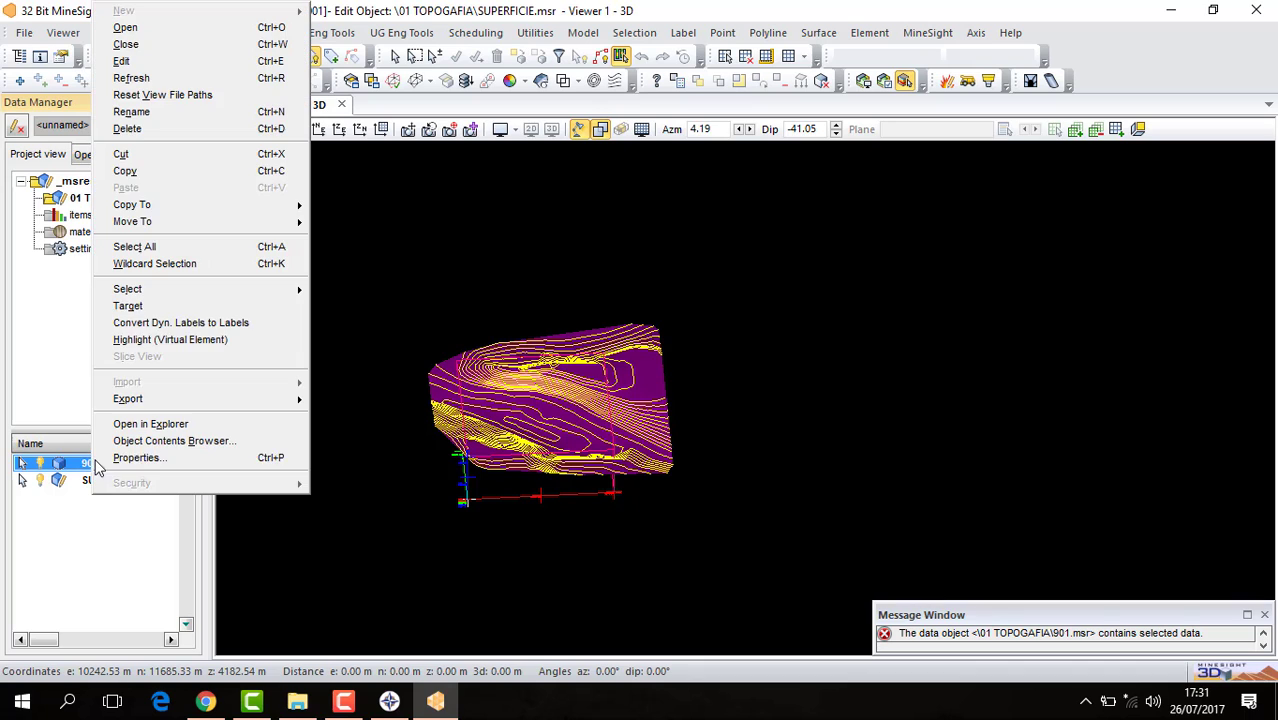
click(127, 46)
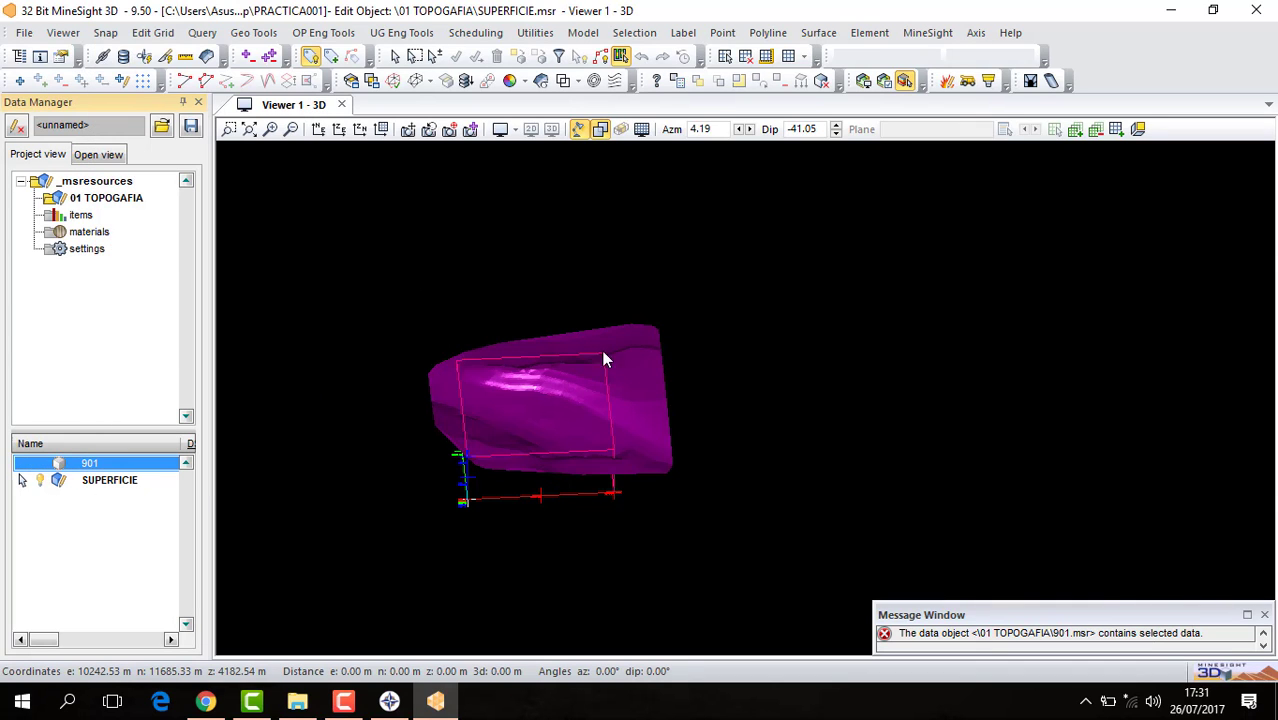
drag(606, 356, 600, 472)
scroll(564, 413, up, 2)
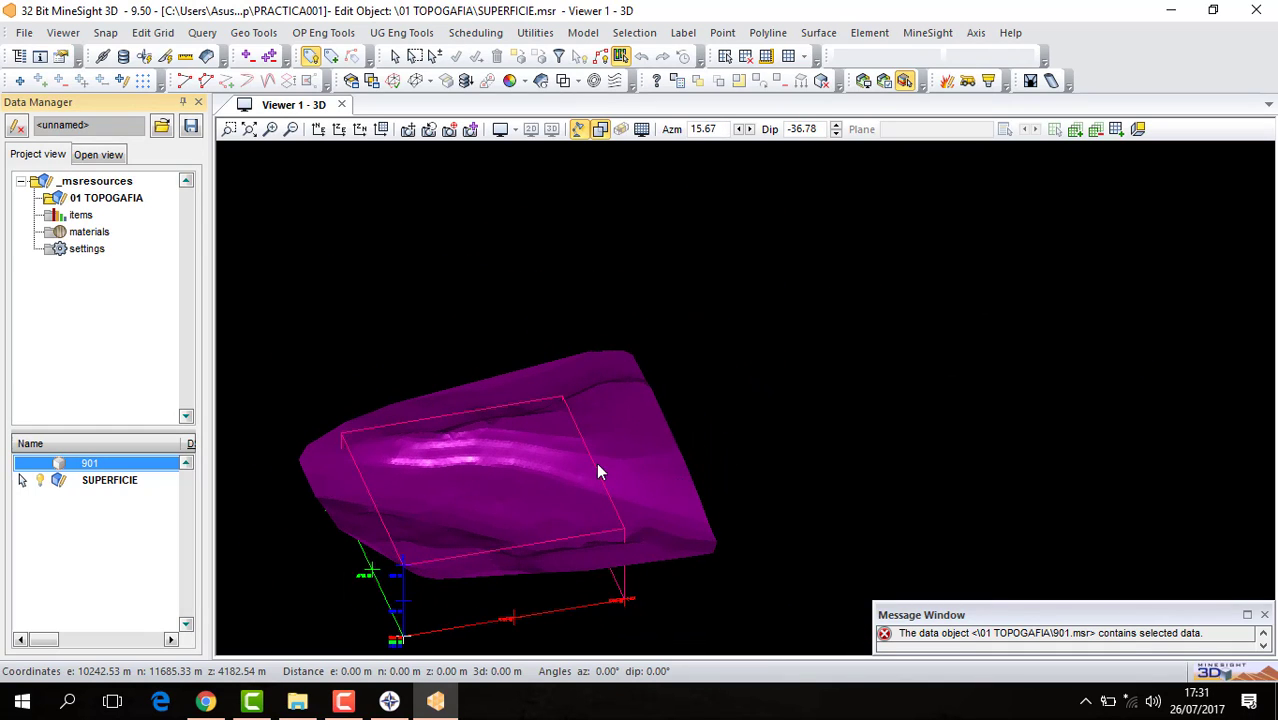
Create a new geometry object named CURVAS 15m with the Geometry material in the 01 TOPOGAFIA folder
click(112, 182)
click(116, 199)
right_click(117, 199)
mouse_move(258, 211)
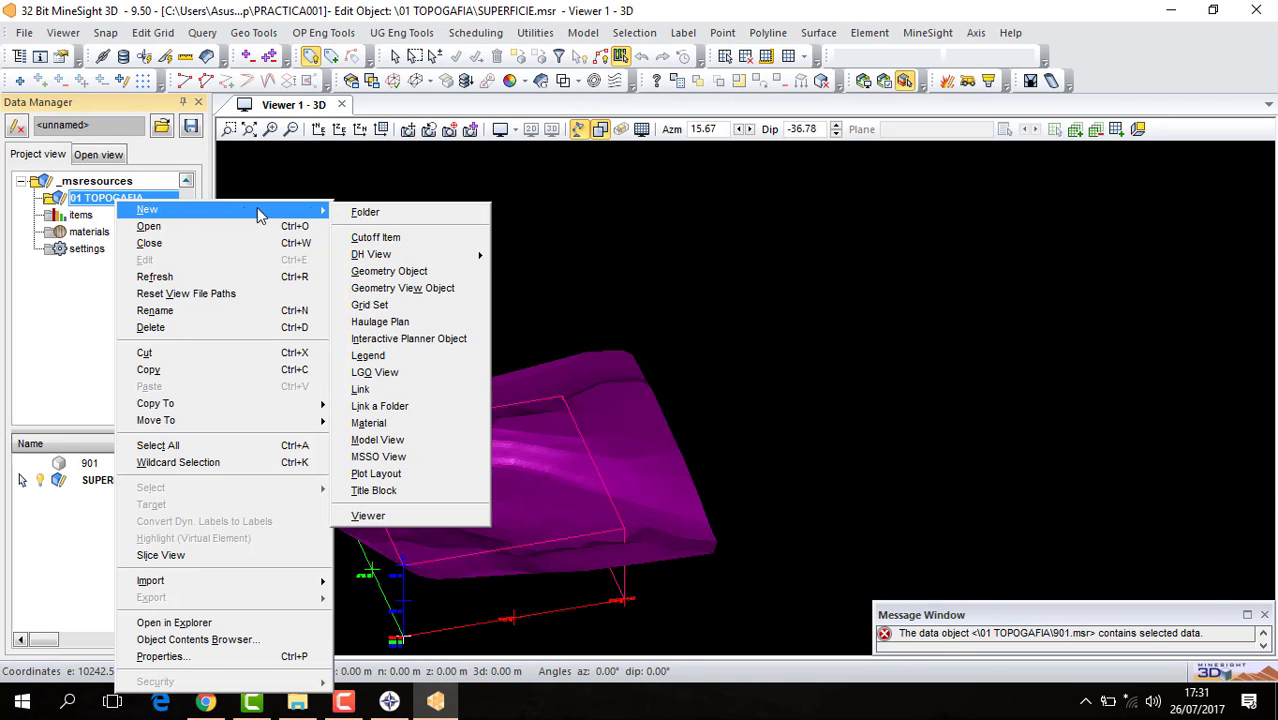
click(400, 272)
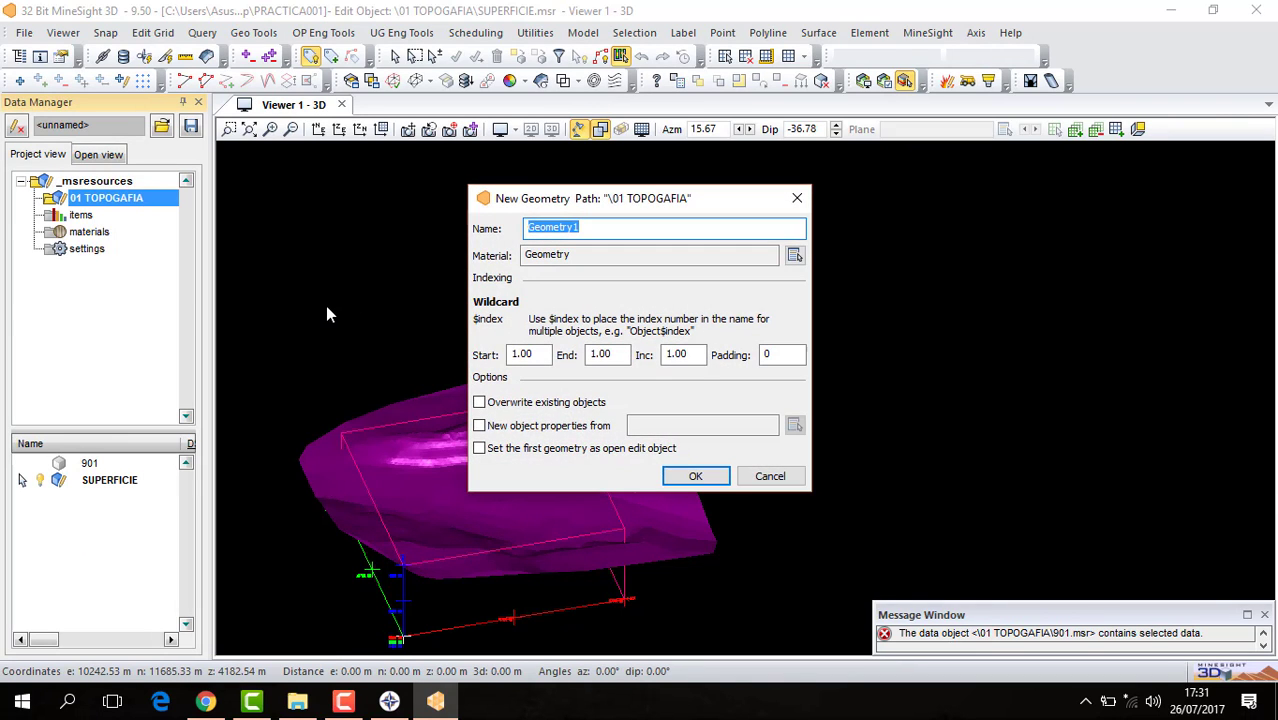
text(CURVAS)
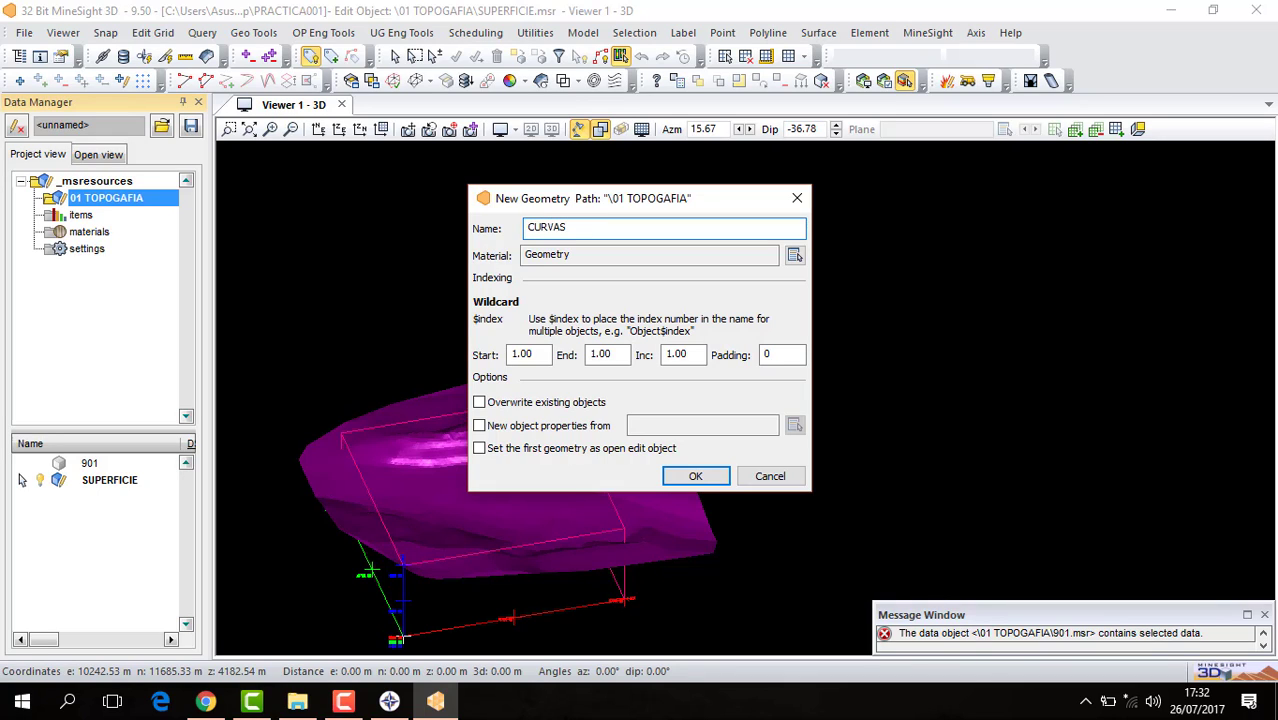
text( 15m)
click(700, 476)
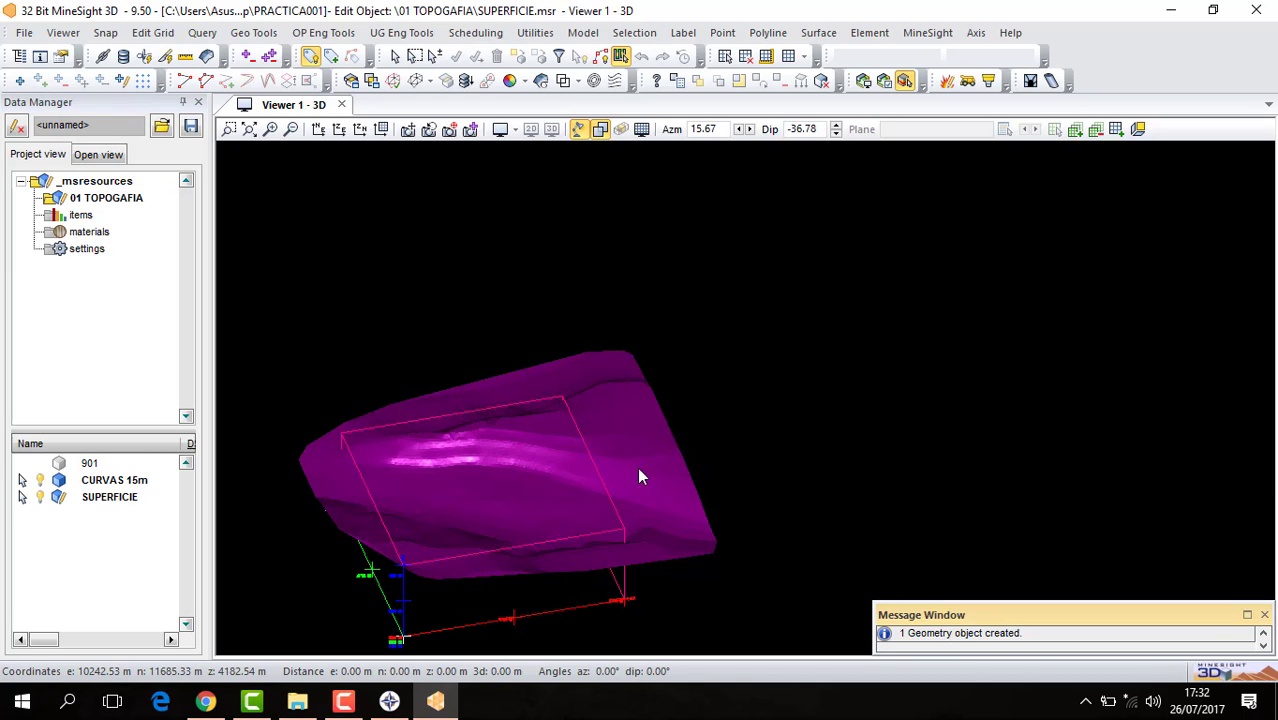
Put the CURVAS 15m geometry object into edit mode
click(136, 482)
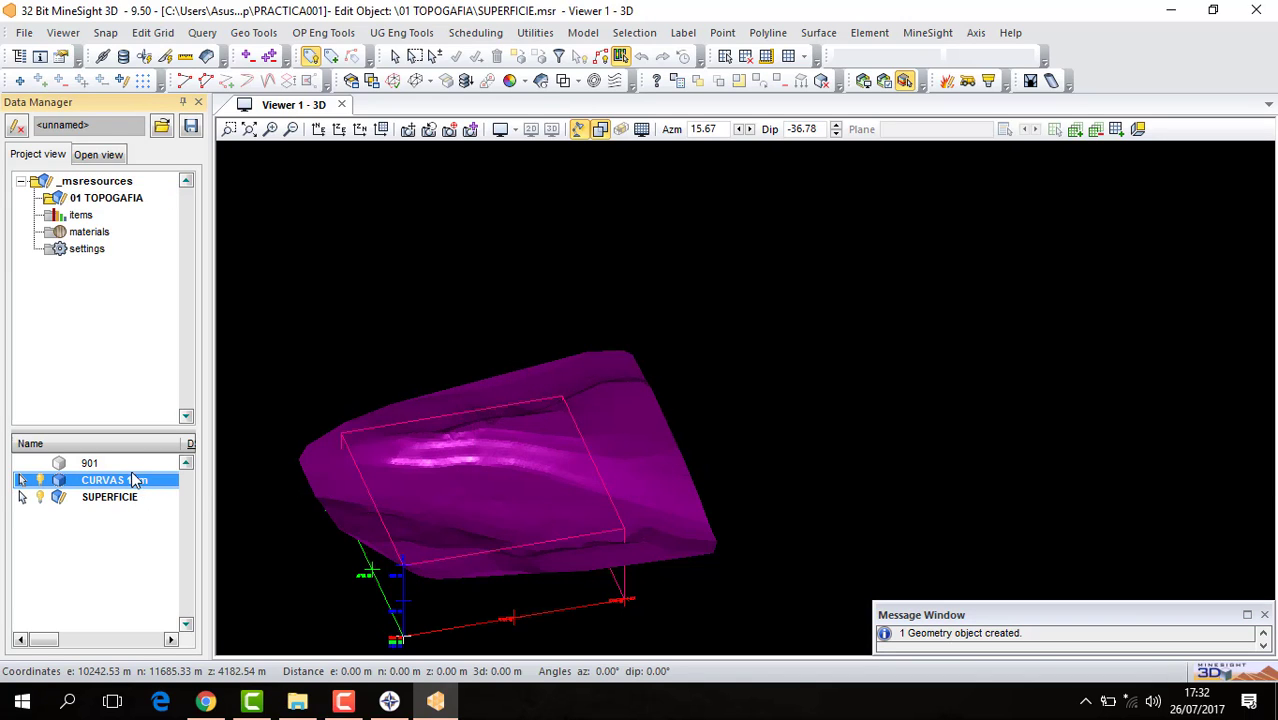
right_click(136, 484)
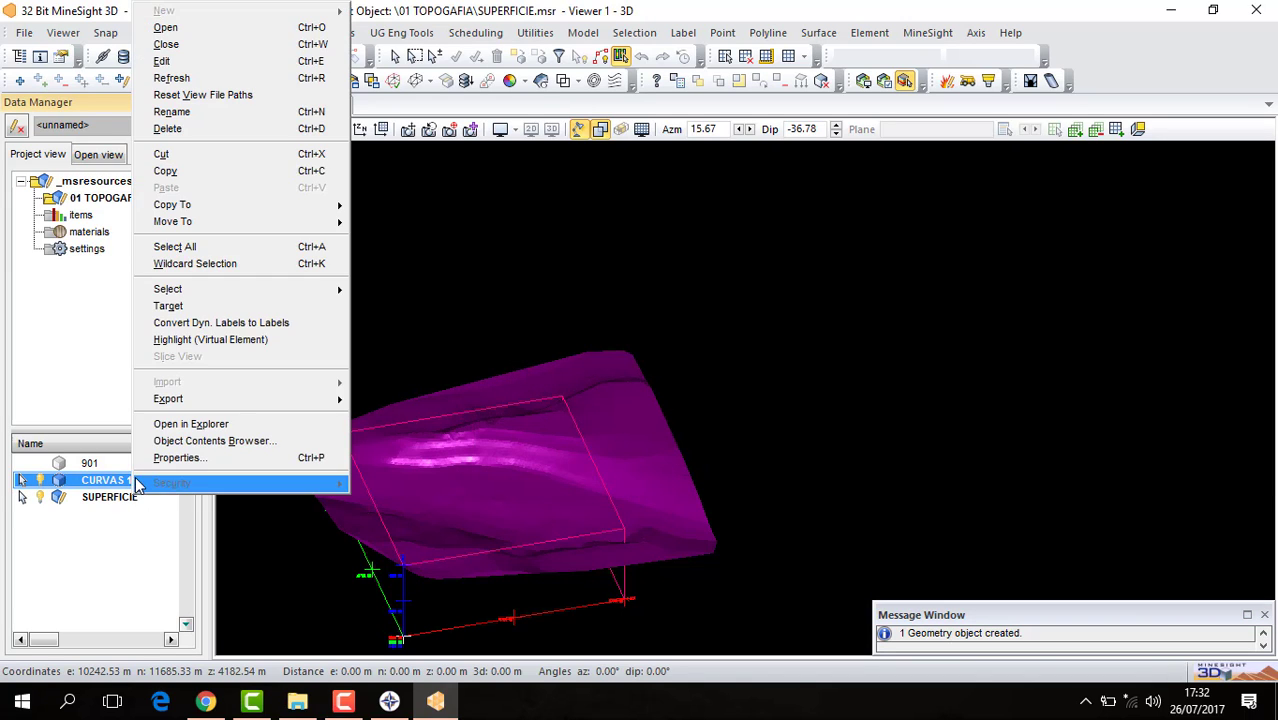
click(165, 58)
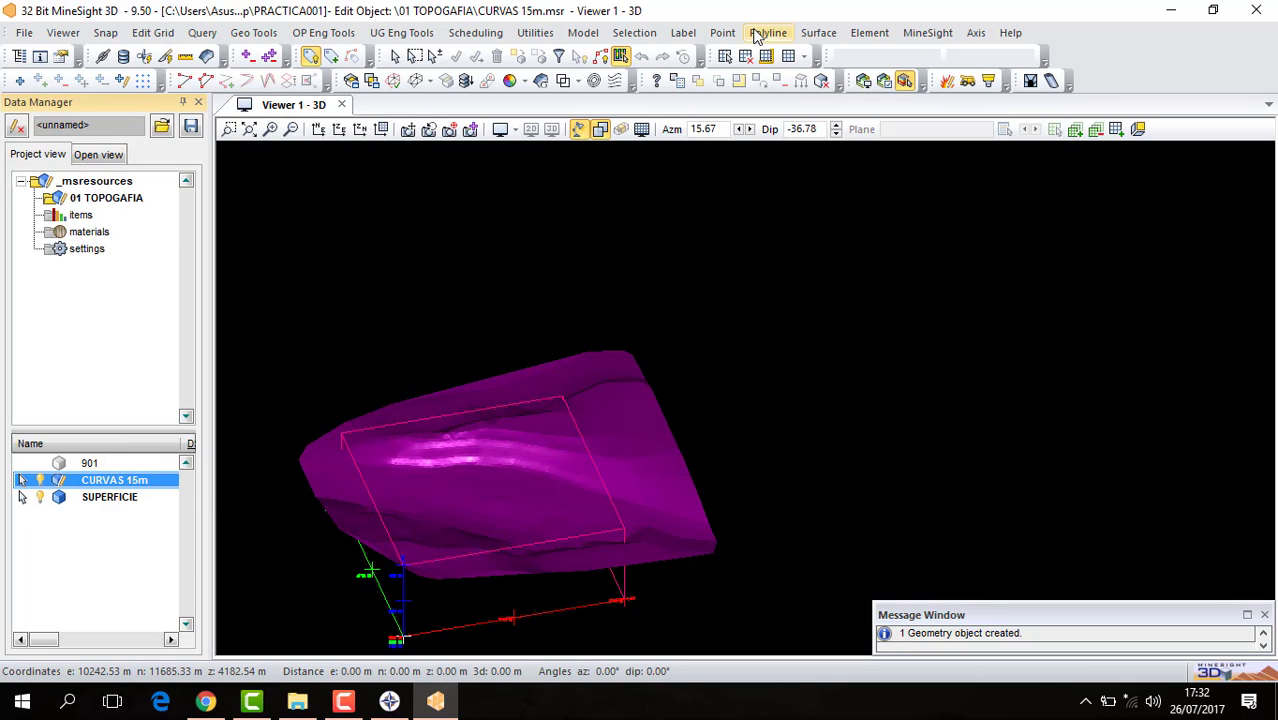
click(817, 33)
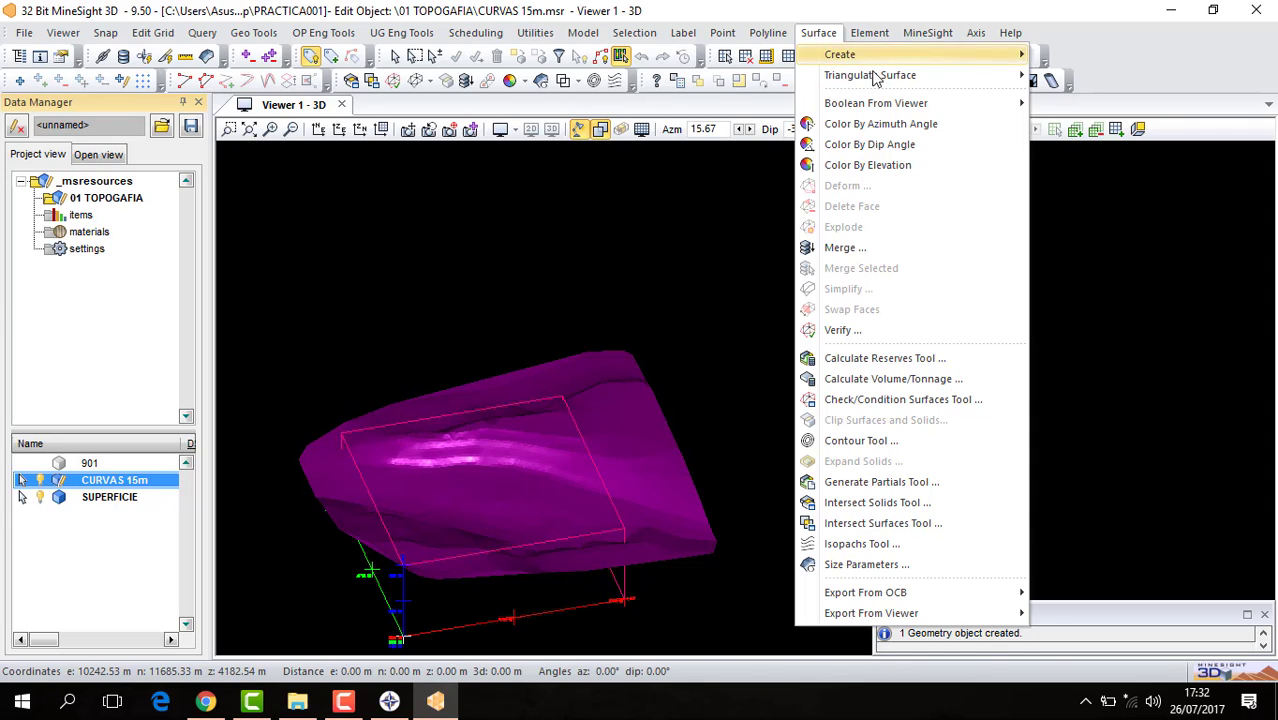
click(446, 303)
Examine the label settings in the CURVAS 15m object properties, moving the message window out of the way
double_click(112, 484)
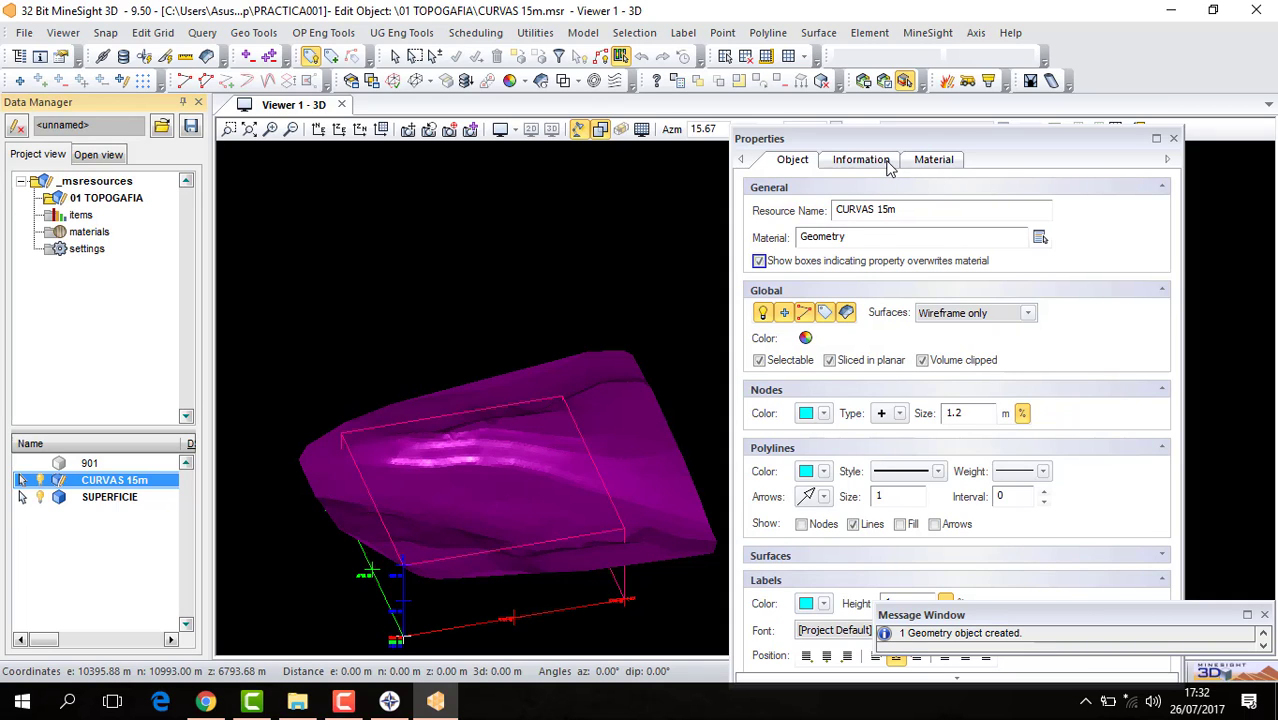
scroll(1110, 262, down, 6)
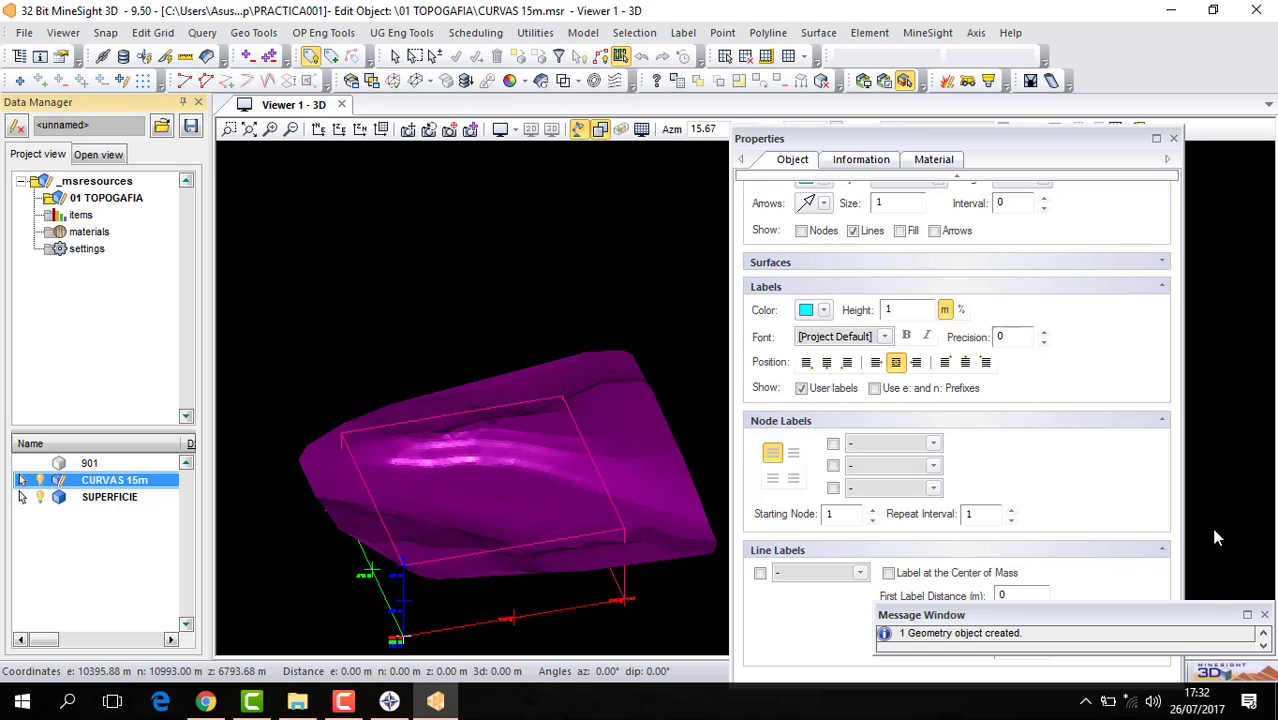
drag(1099, 611, 549, 608)
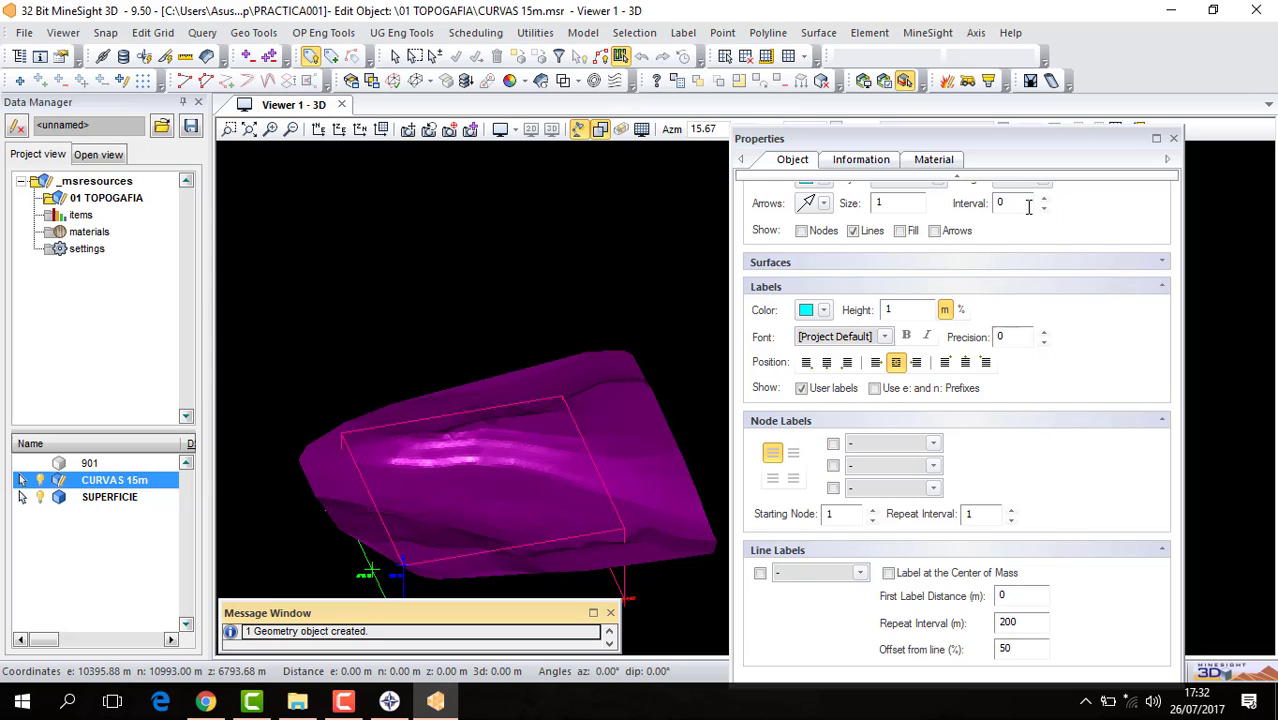
scroll(1064, 357, up, 1)
click(1173, 139)
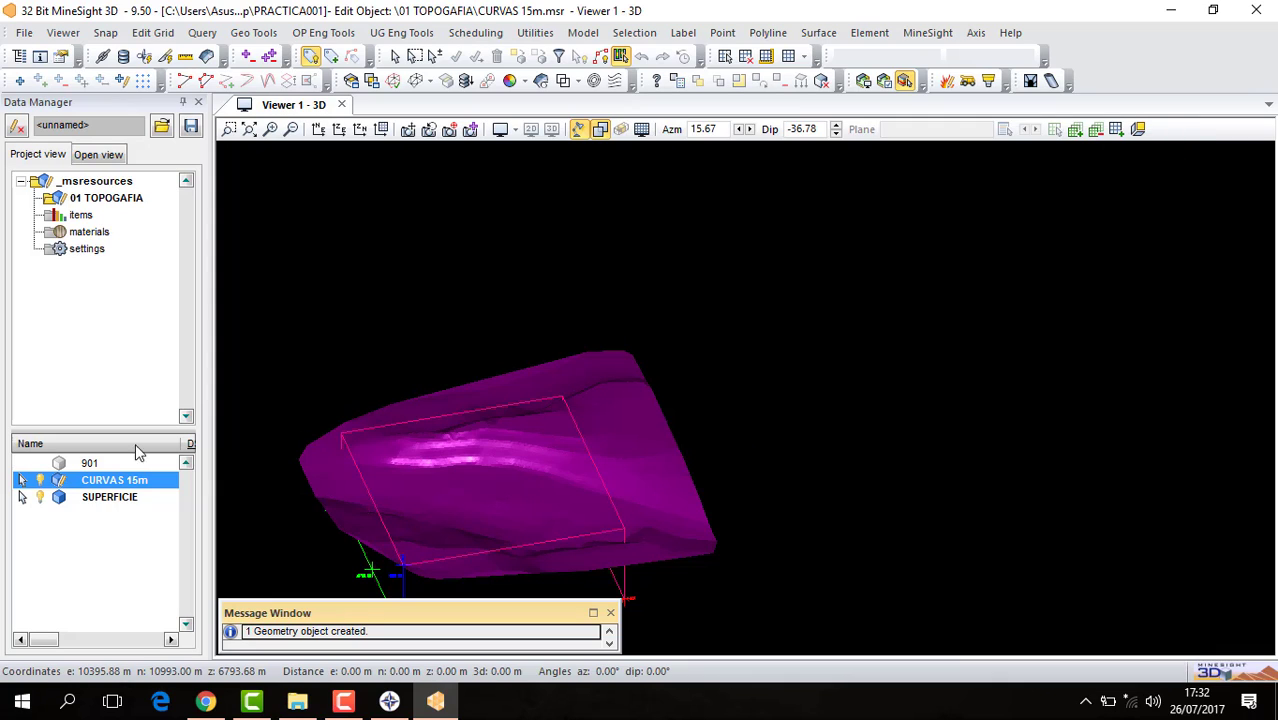
Display the 901 contours with the SUPERFICIE surface hidden, and open the properties of the 901 object
click(88, 464)
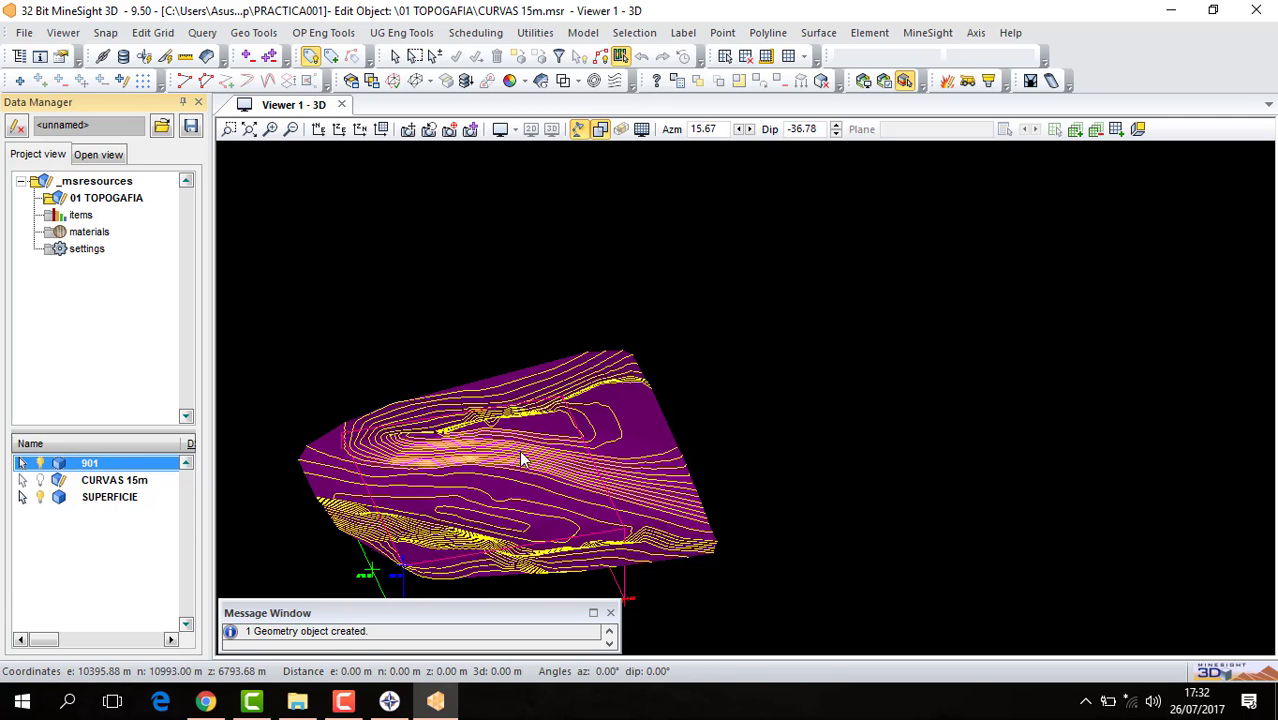
click(37, 499)
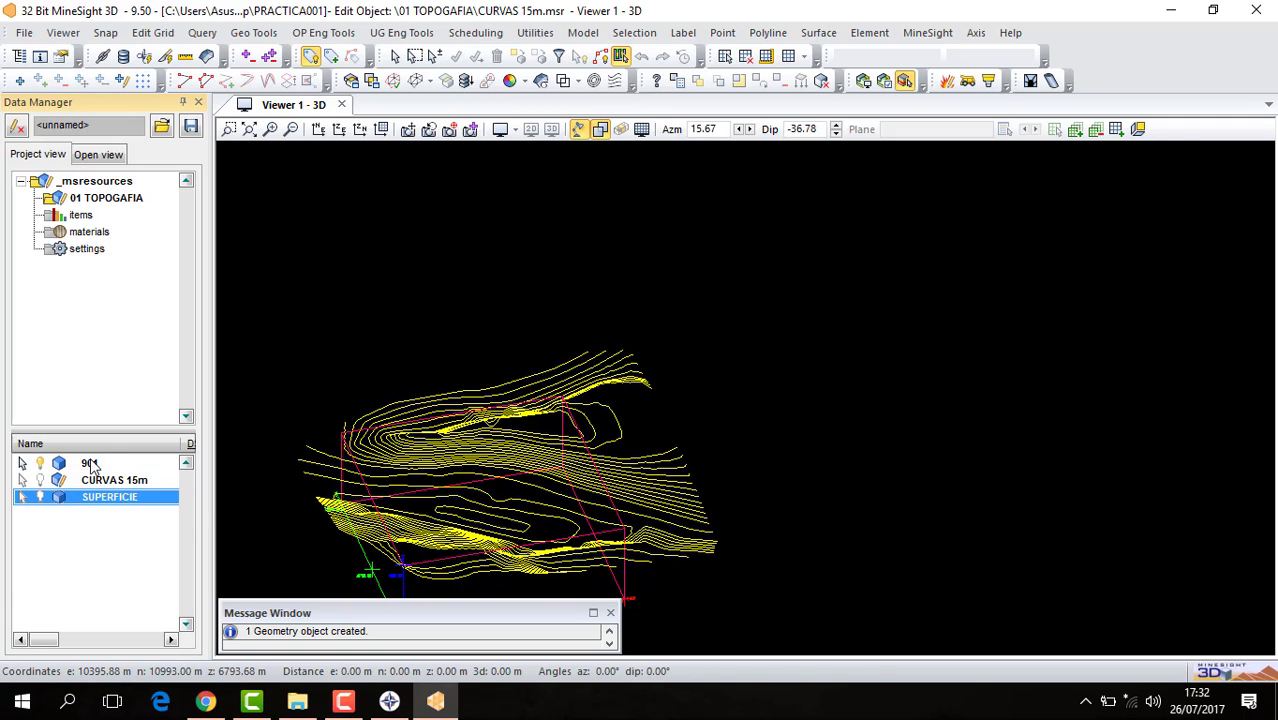
double_click(88, 463)
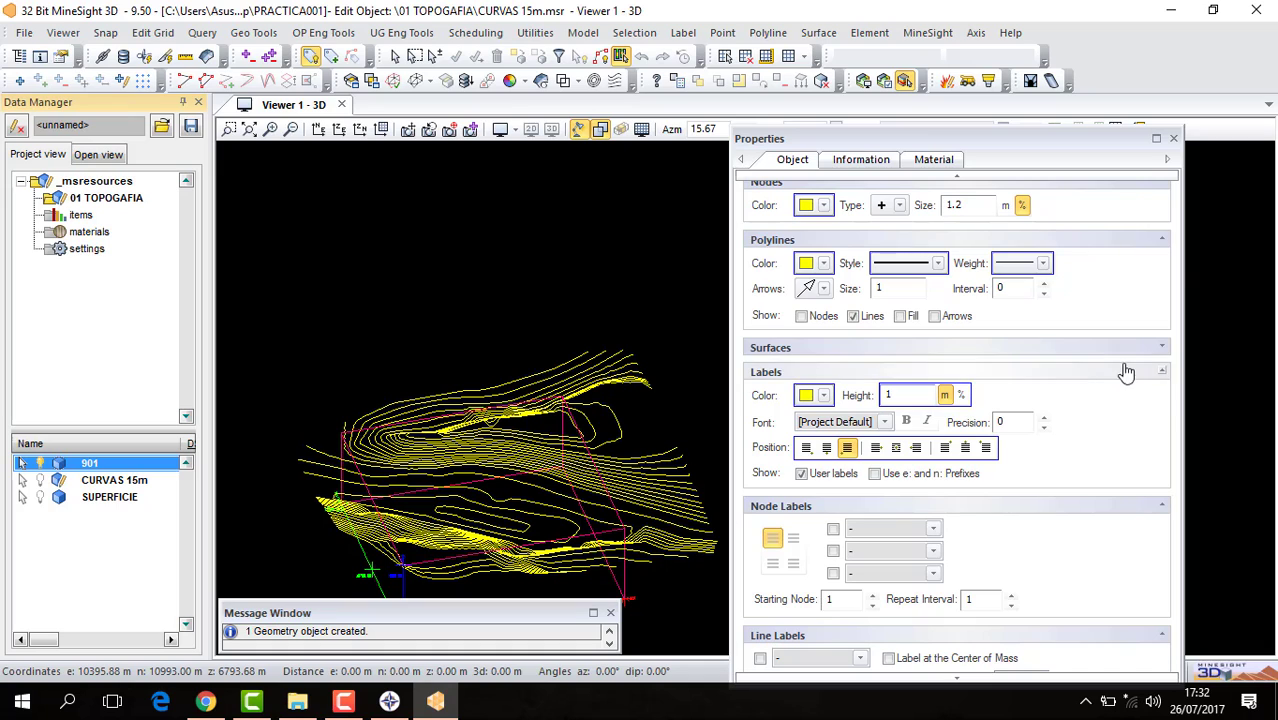
Enable line labels showing Z Value (Elev.) on the 901 contours, with a first label distance of 200 m
scroll(1152, 470, down, 3)
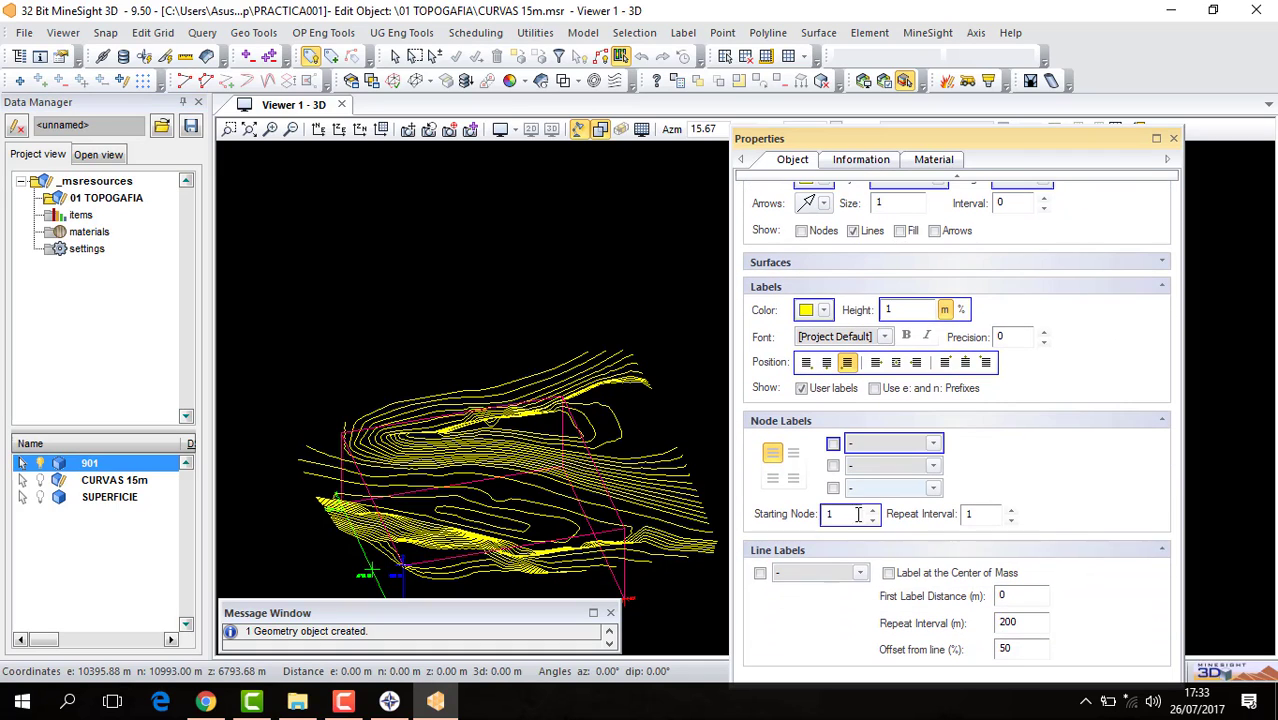
click(760, 574)
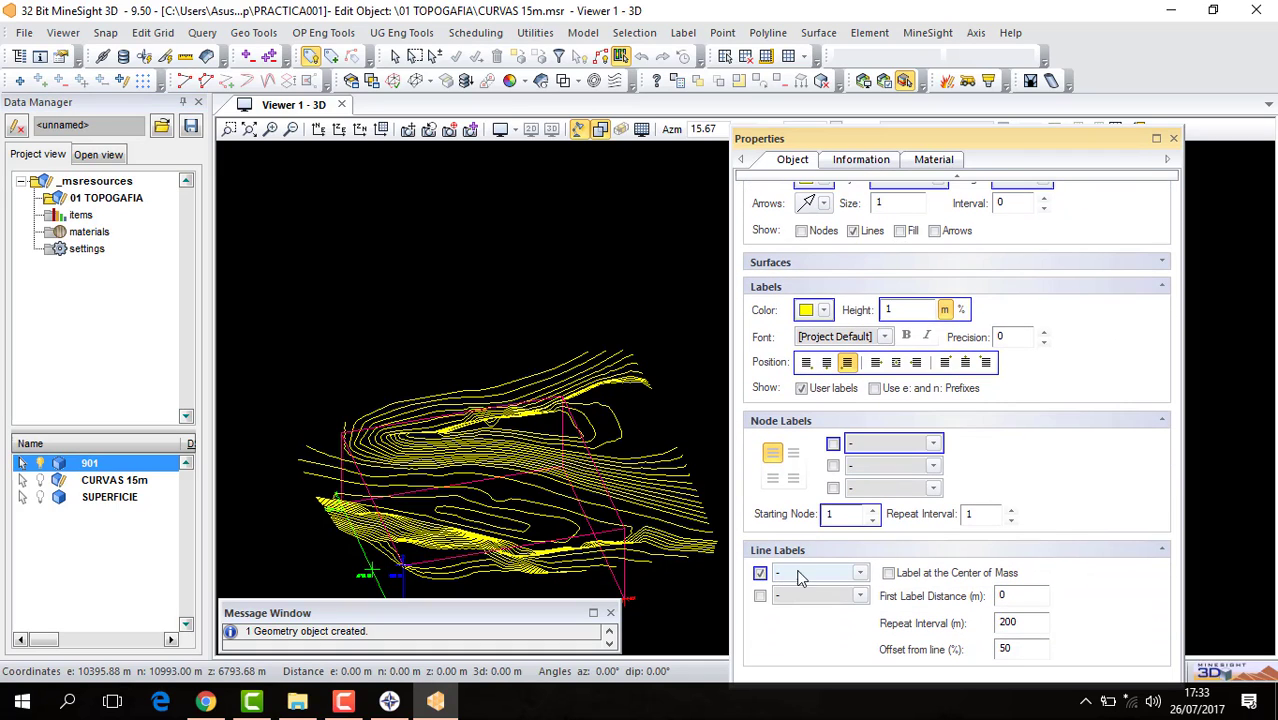
click(859, 573)
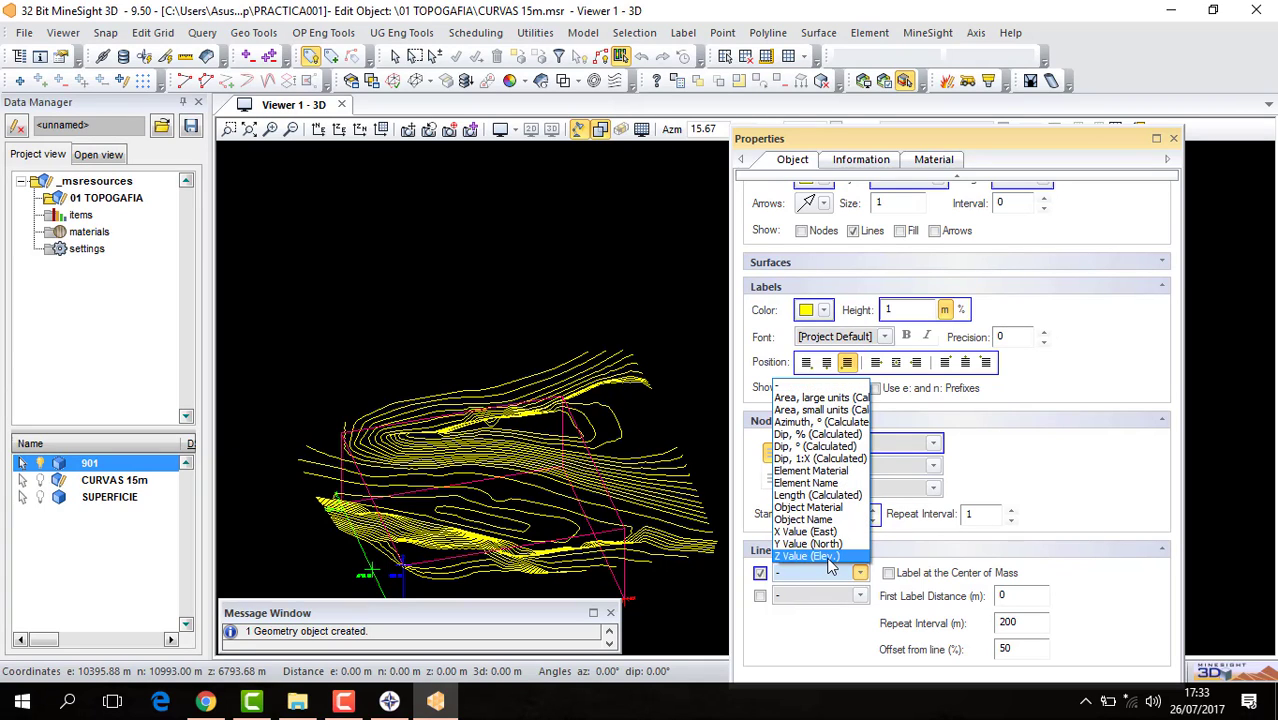
click(829, 556)
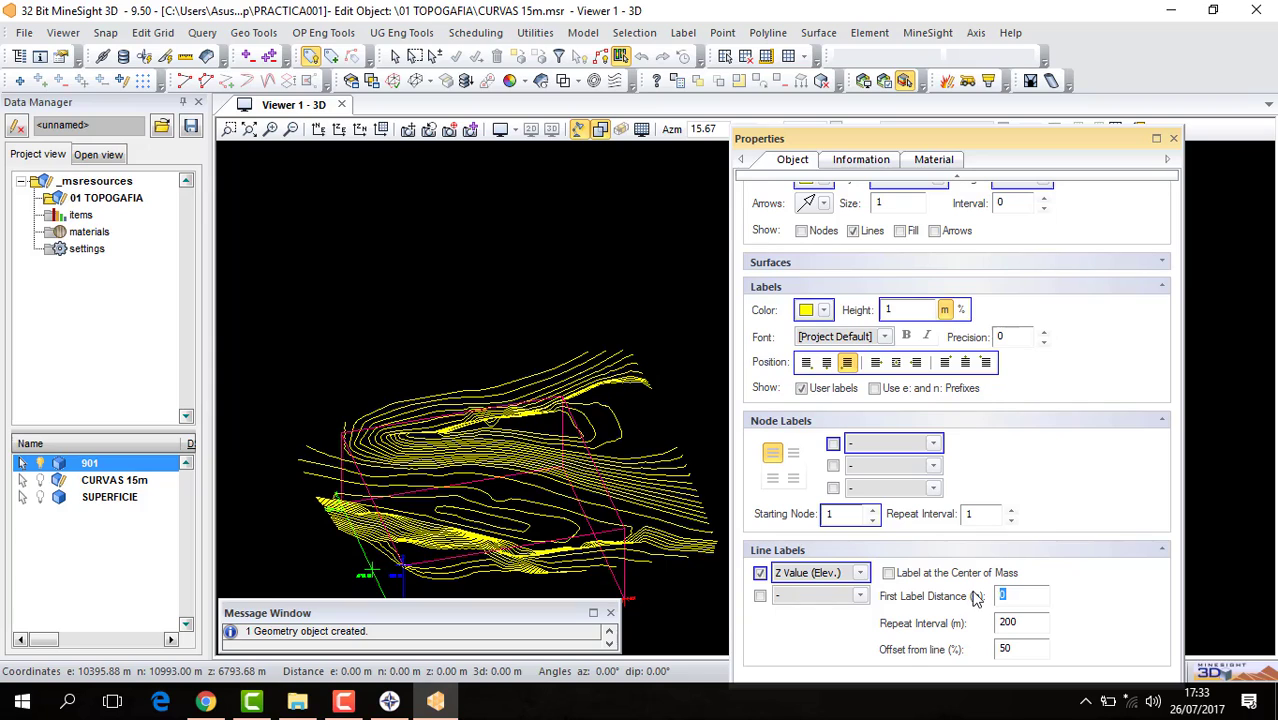
double_click(992, 595)
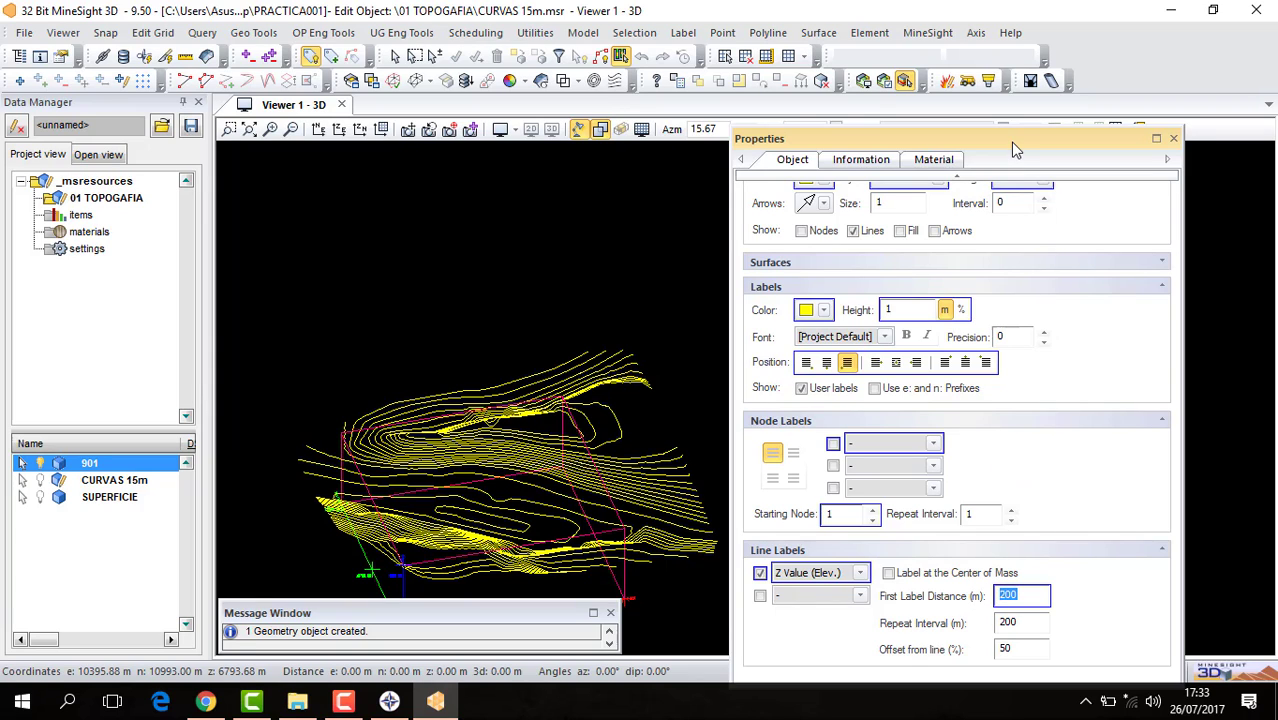
Examine the 901 property settings and the elevation labels along its contour lines, keeping the properties window clear of the contours
drag(1012, 143, 999, 56)
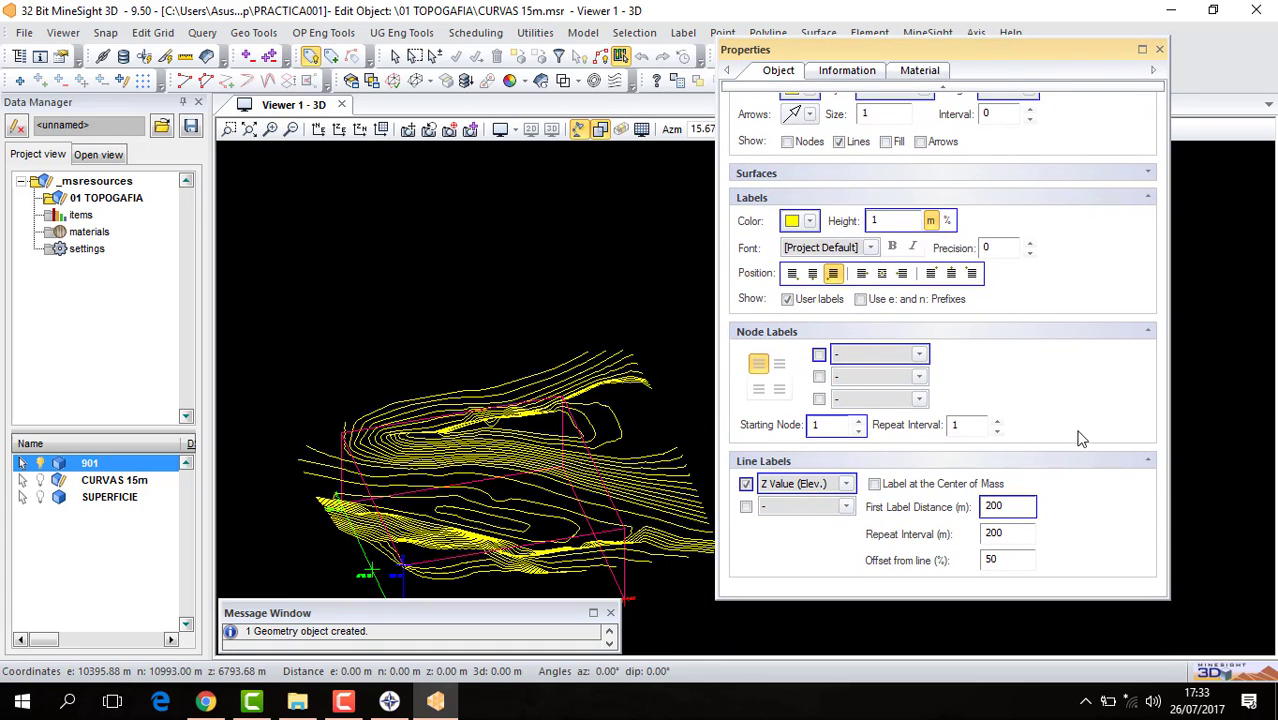
scroll(1055, 441, up, 6)
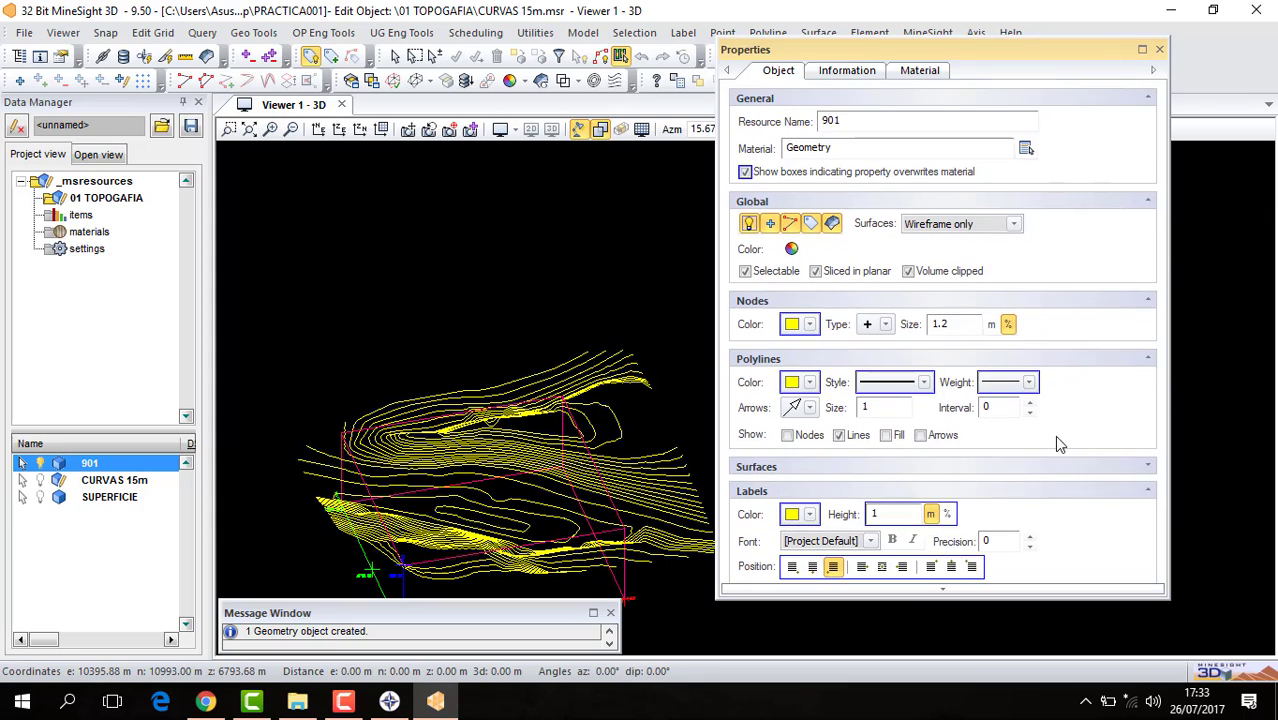
scroll(1057, 440, down, 6)
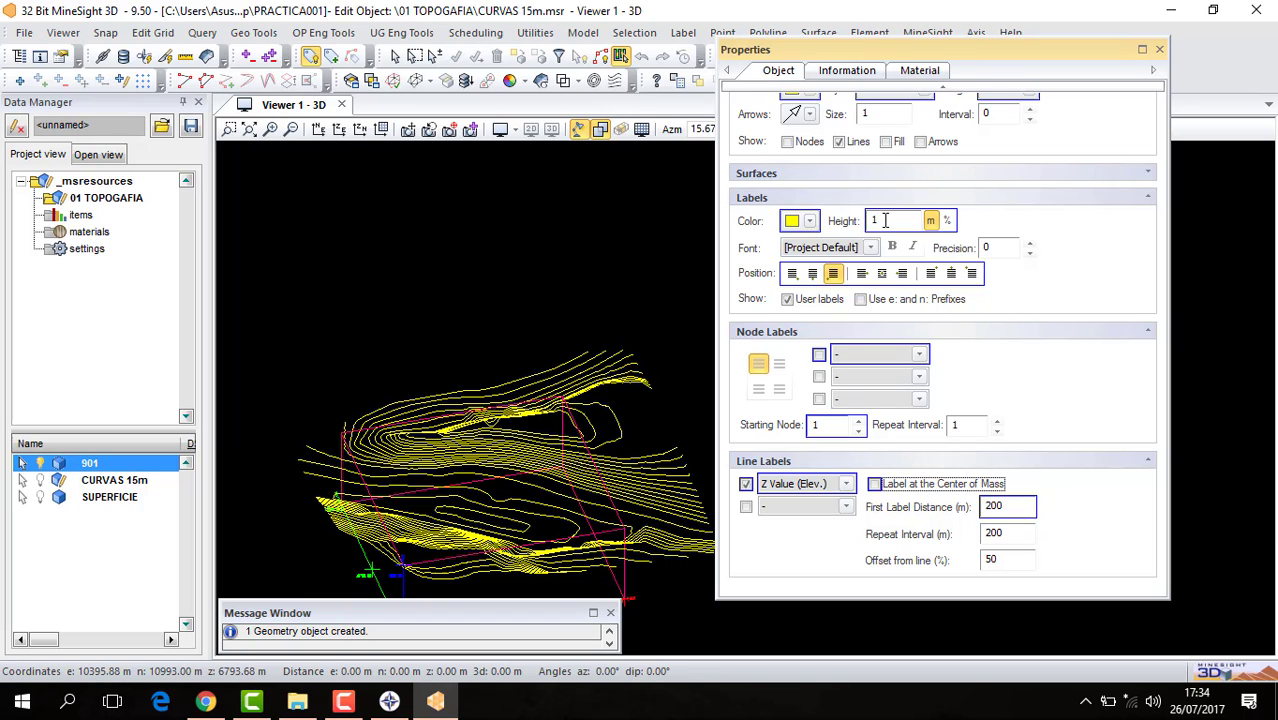
scroll(560, 480, up, 8)
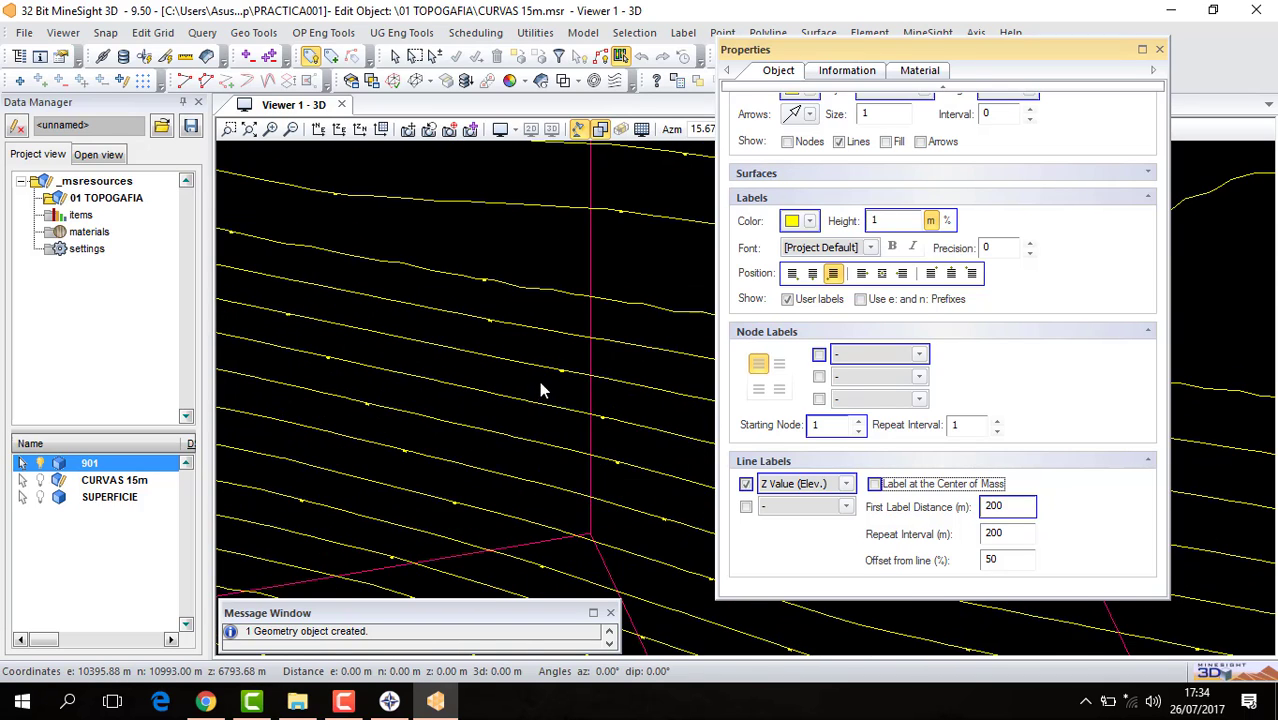
scroll(560, 385, up, 5)
scroll(617, 410, down, 6)
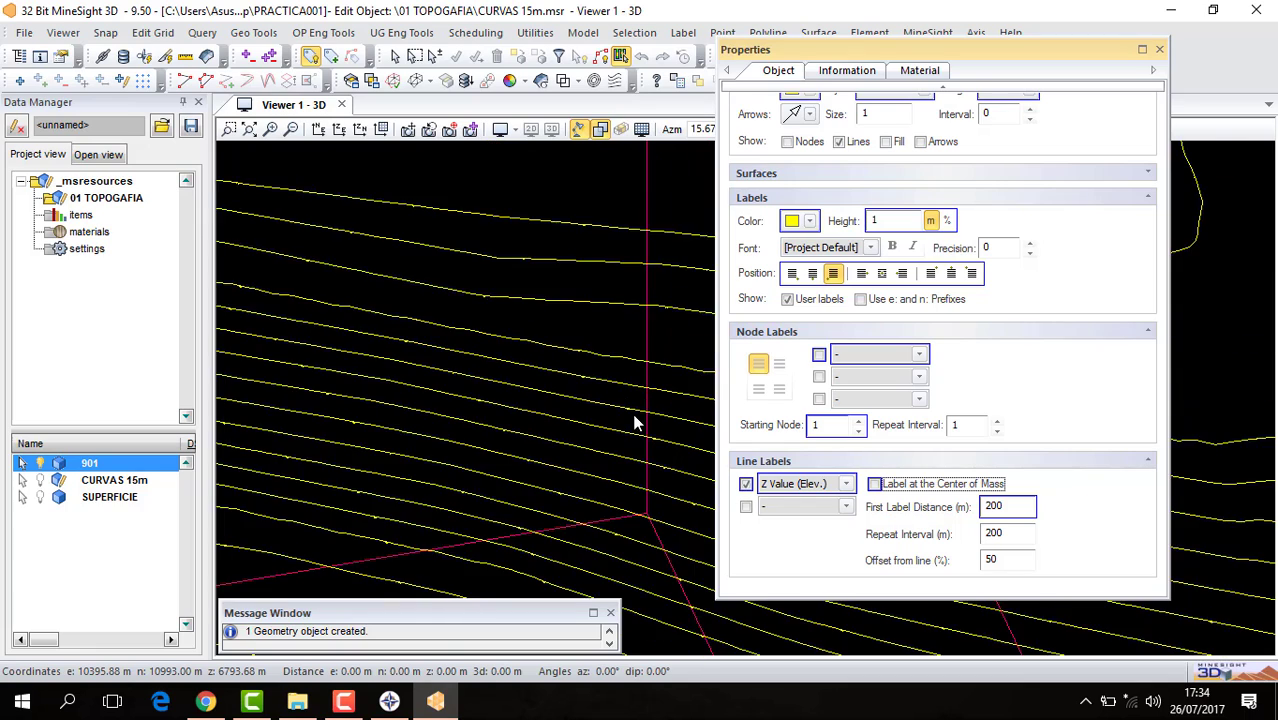
scroll(630, 432, down, 2)
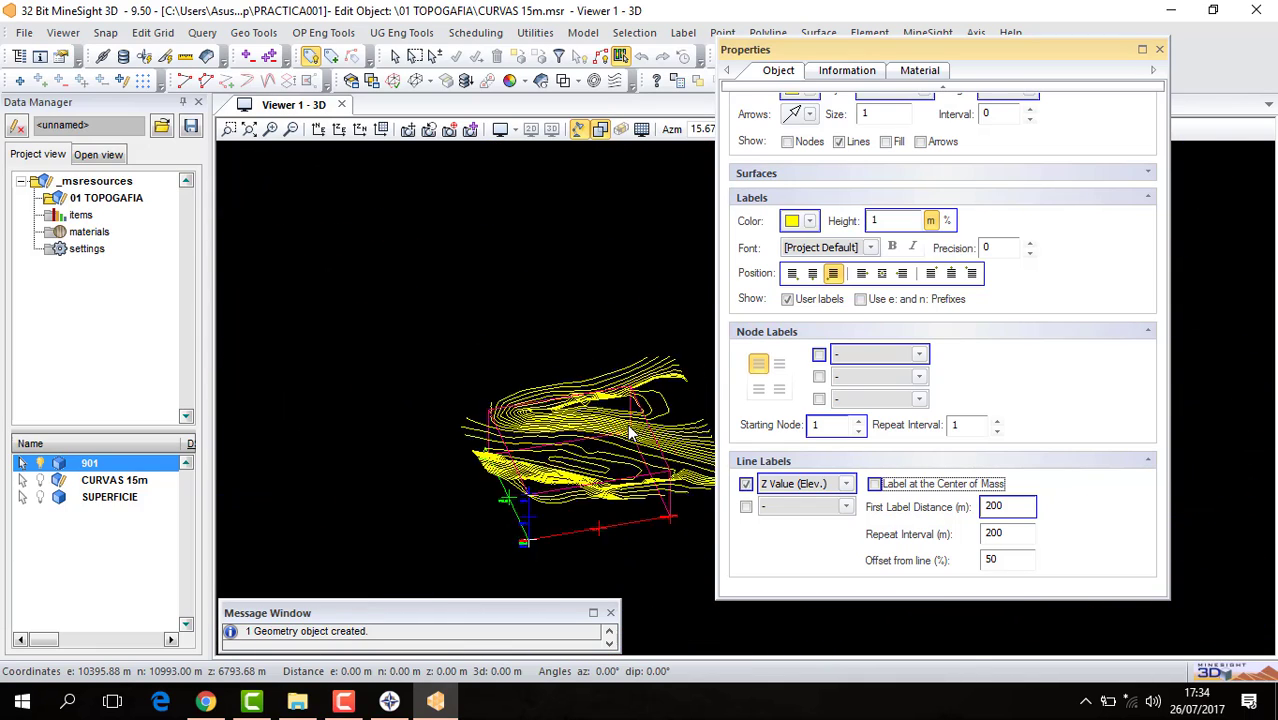
scroll(650, 437, up, 2)
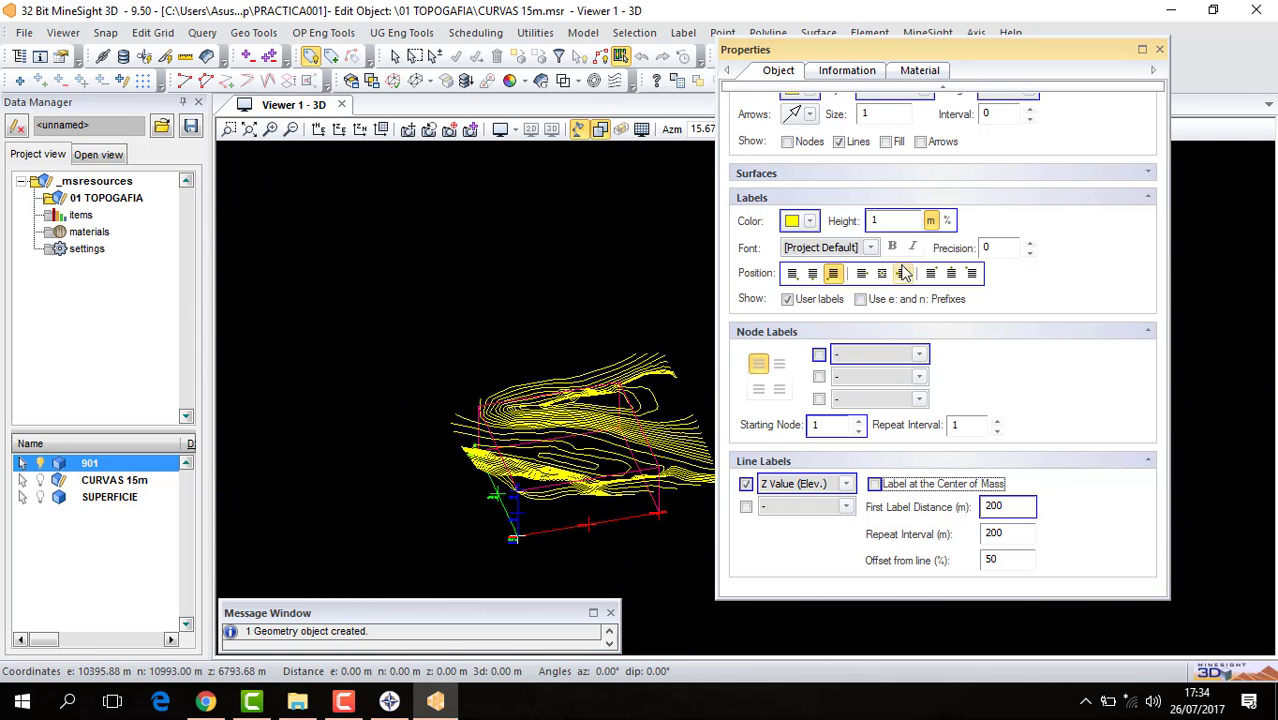
Try label heights of 20 m and 10 m on the 901 contours
drag(888, 220, 862, 220)
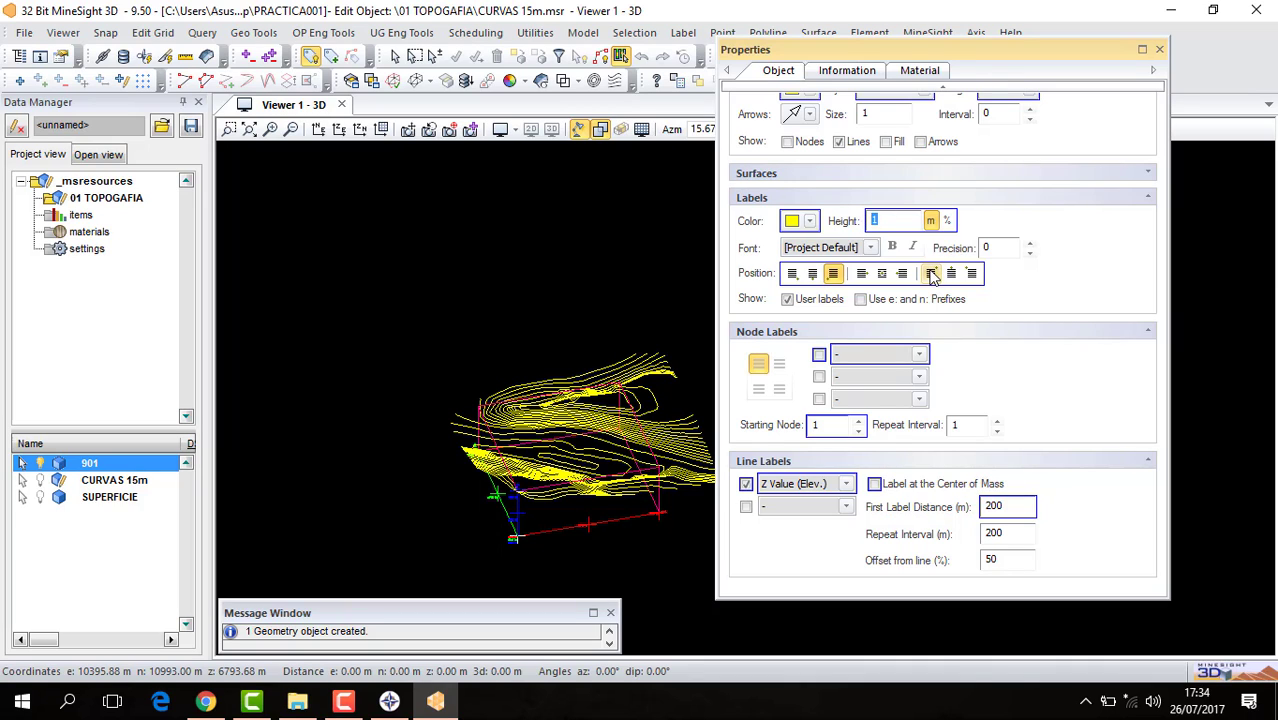
text(20)
key(Return)
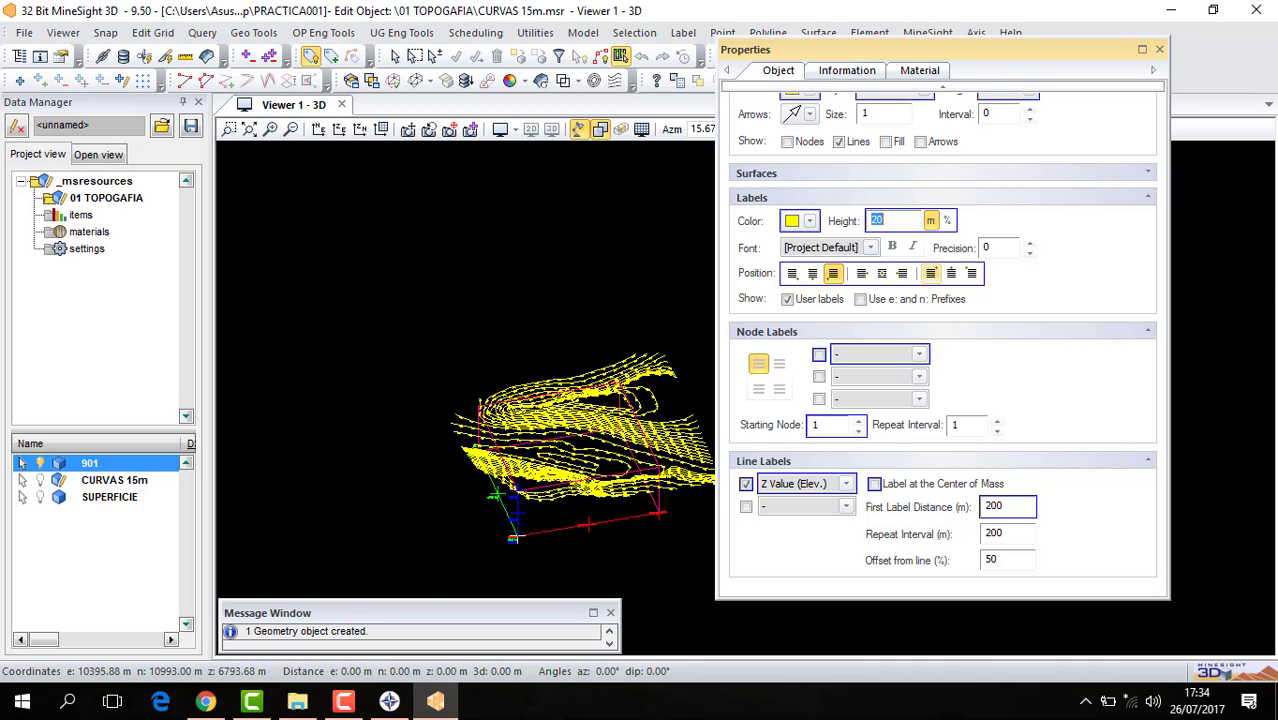
scroll(503, 428, up, 5)
scroll(503, 426, up, 2)
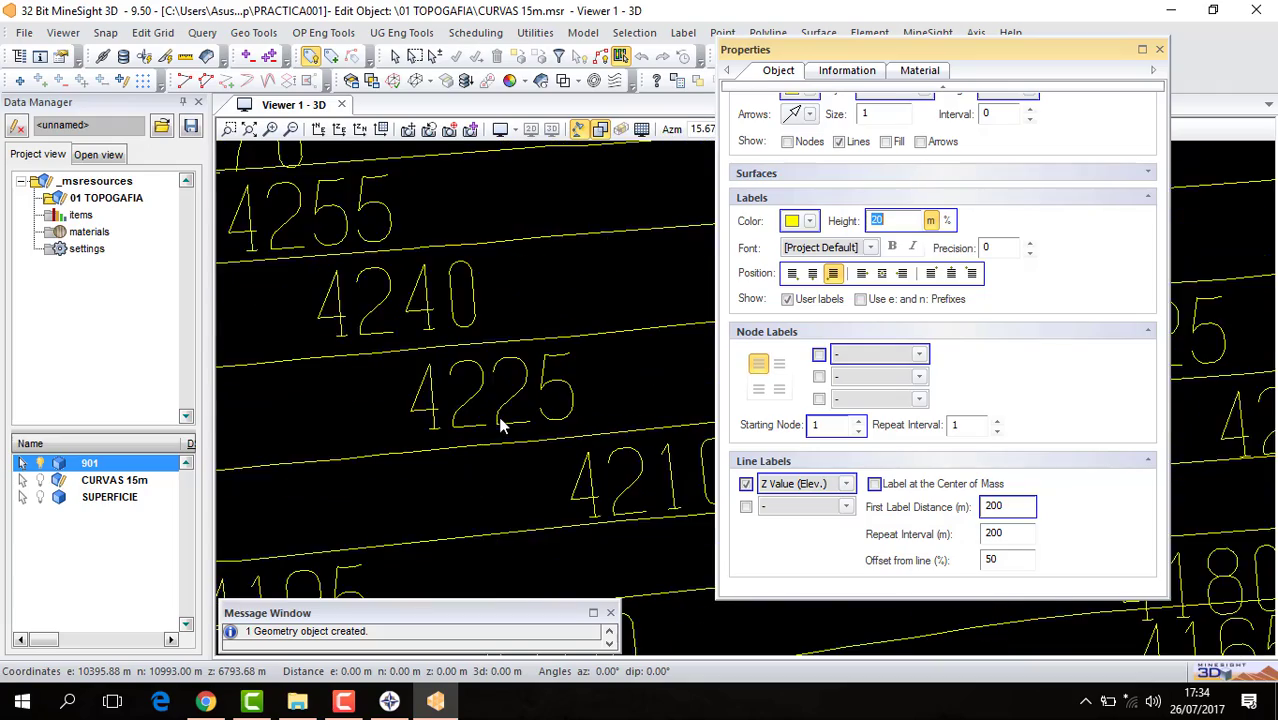
scroll(505, 424, down, 10)
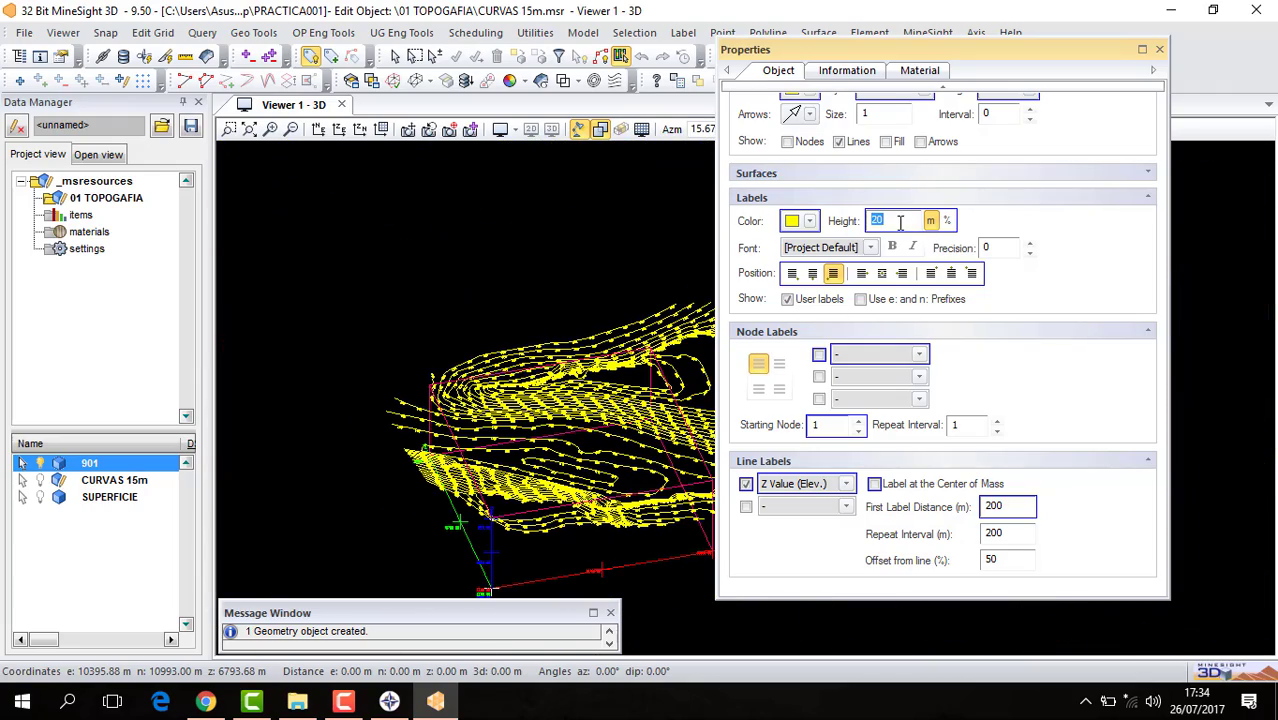
text(10)
key(Return)
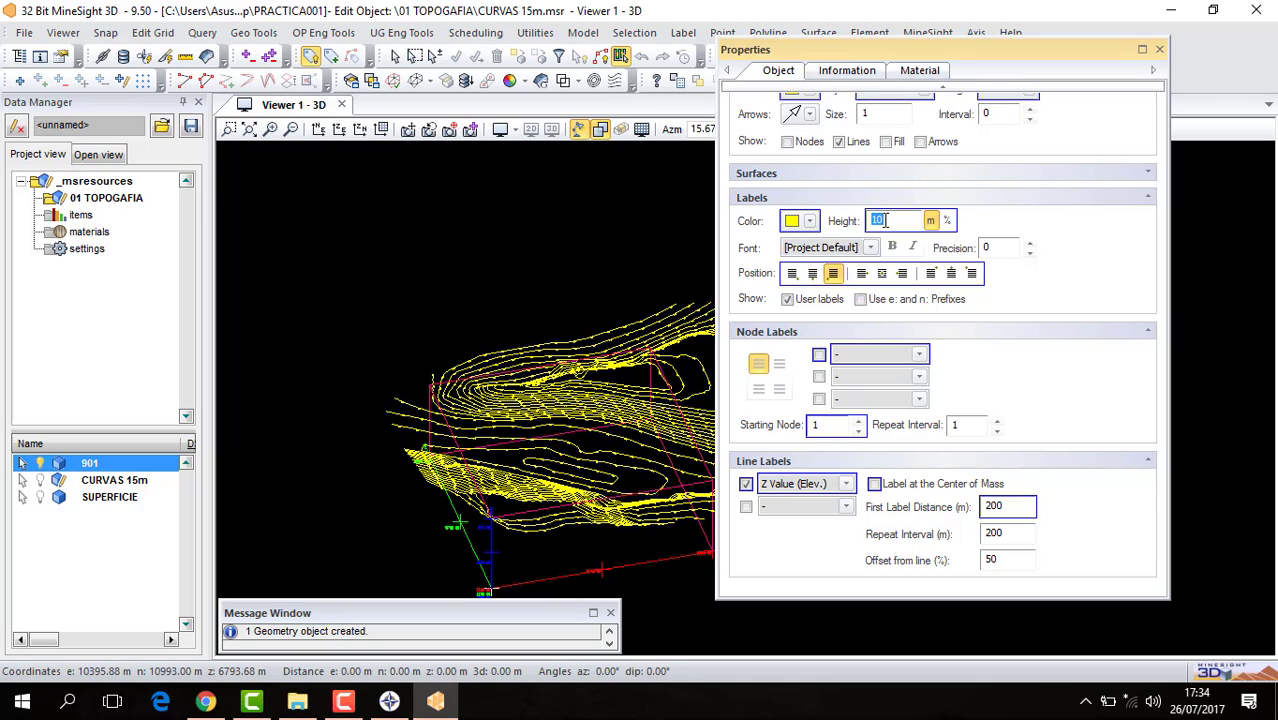
Set the 901 label height to 15 m and check the elevation labels along the contours
text(15)
key(Return)
scroll(578, 394, up, 3)
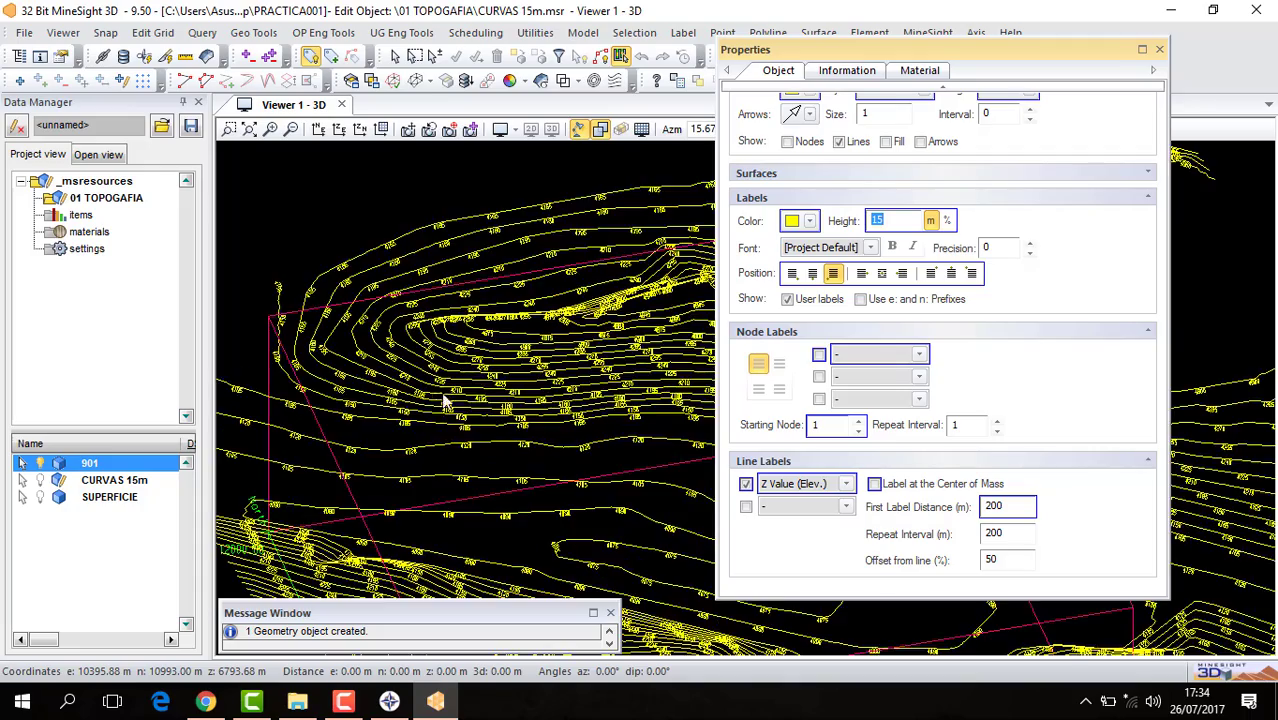
scroll(395, 397, up, 3)
scroll(402, 397, up, 3)
scroll(513, 433, down, 5)
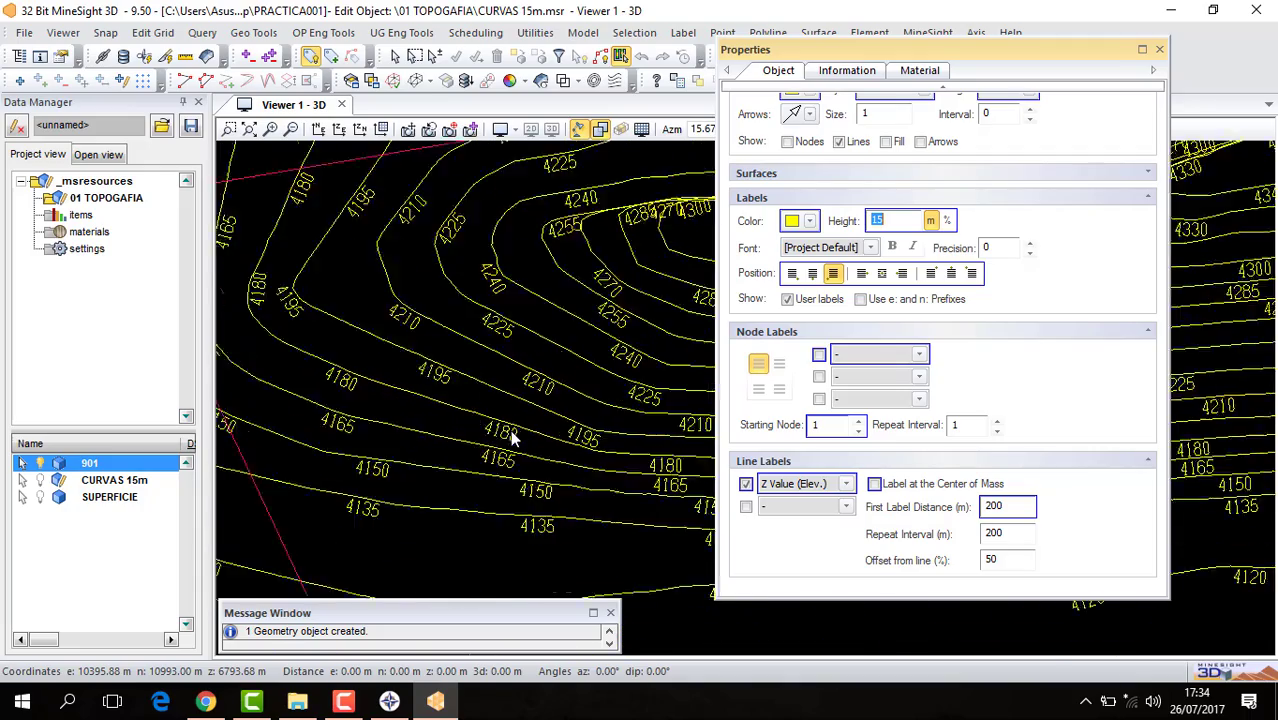
drag(510, 430, 455, 445)
scroll(640, 420, up, 5)
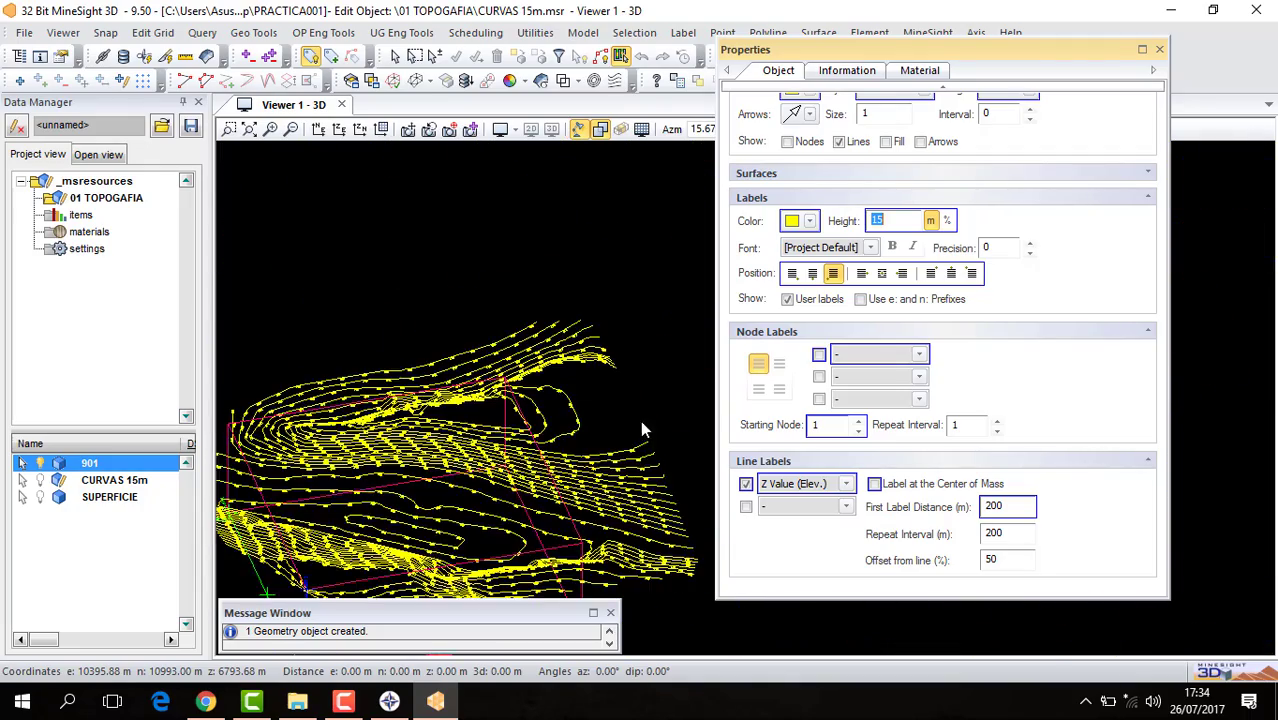
scroll(627, 455, down, 3)
scroll(612, 455, down, 3)
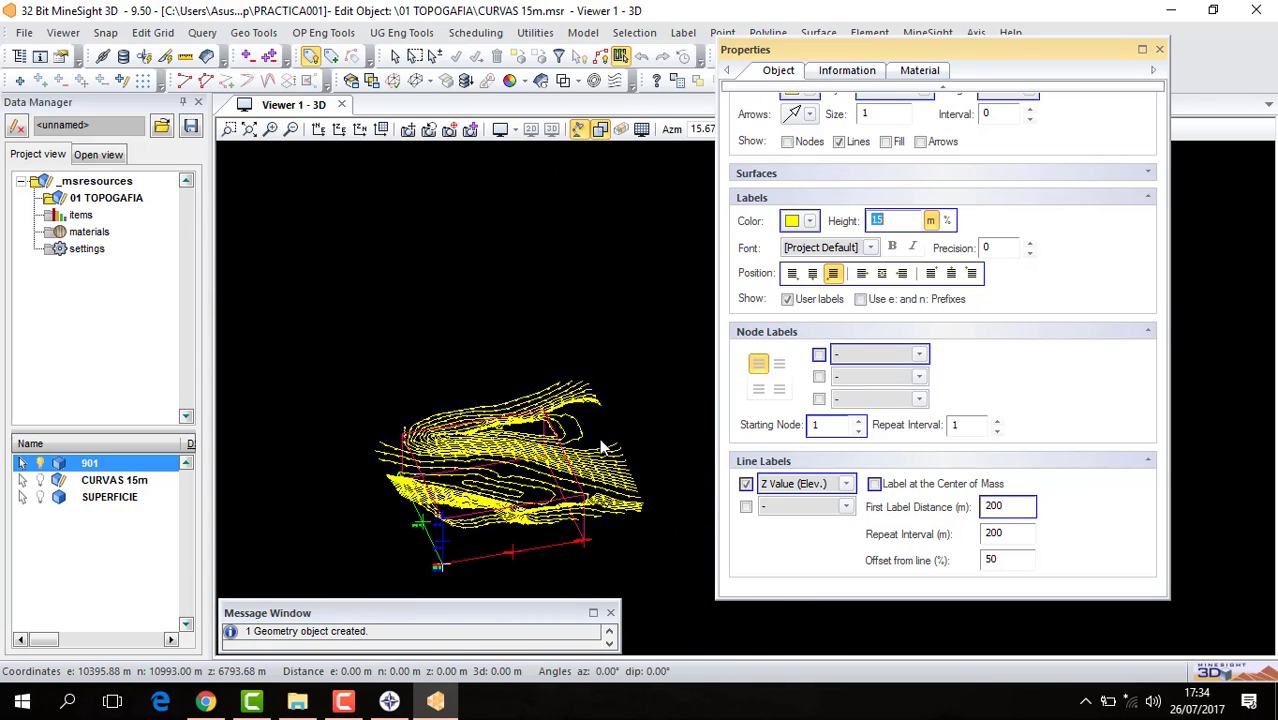
Close the 901 properties, hide the 901 contours and display only the SUPERFICIE surface
click(1159, 49)
scroll(750, 356, up, 5)
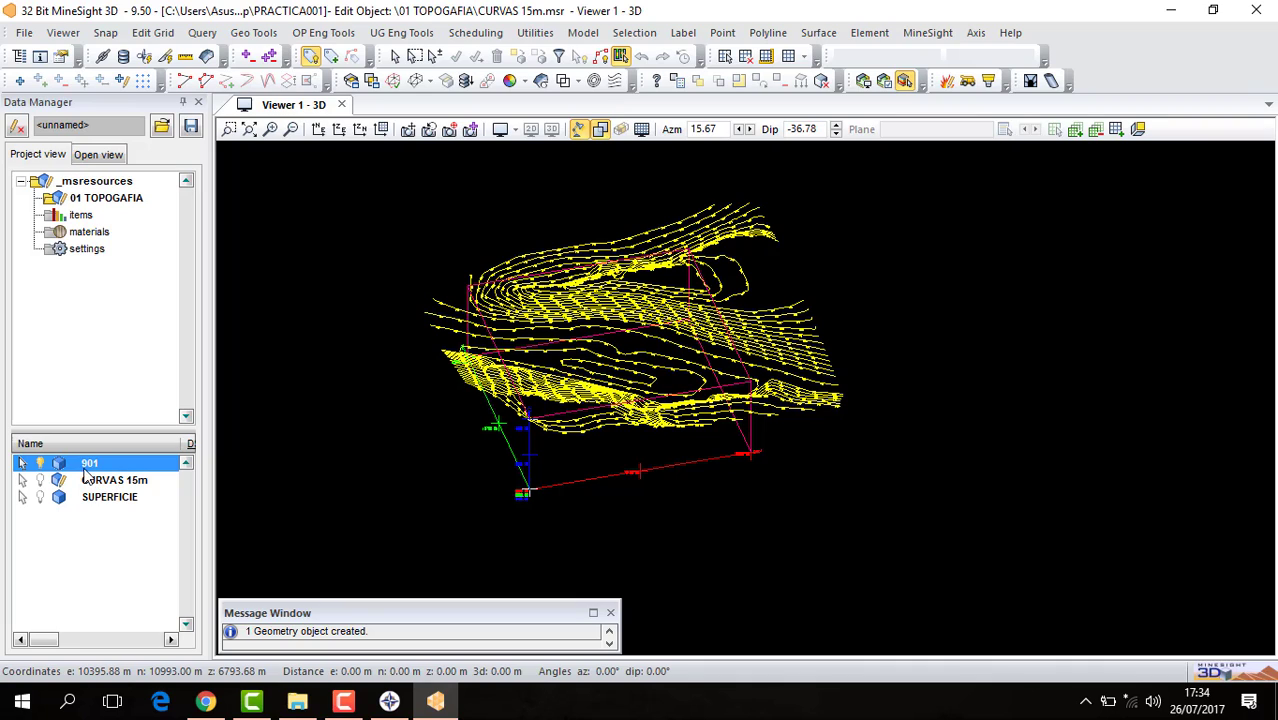
click(42, 467)
click(42, 481)
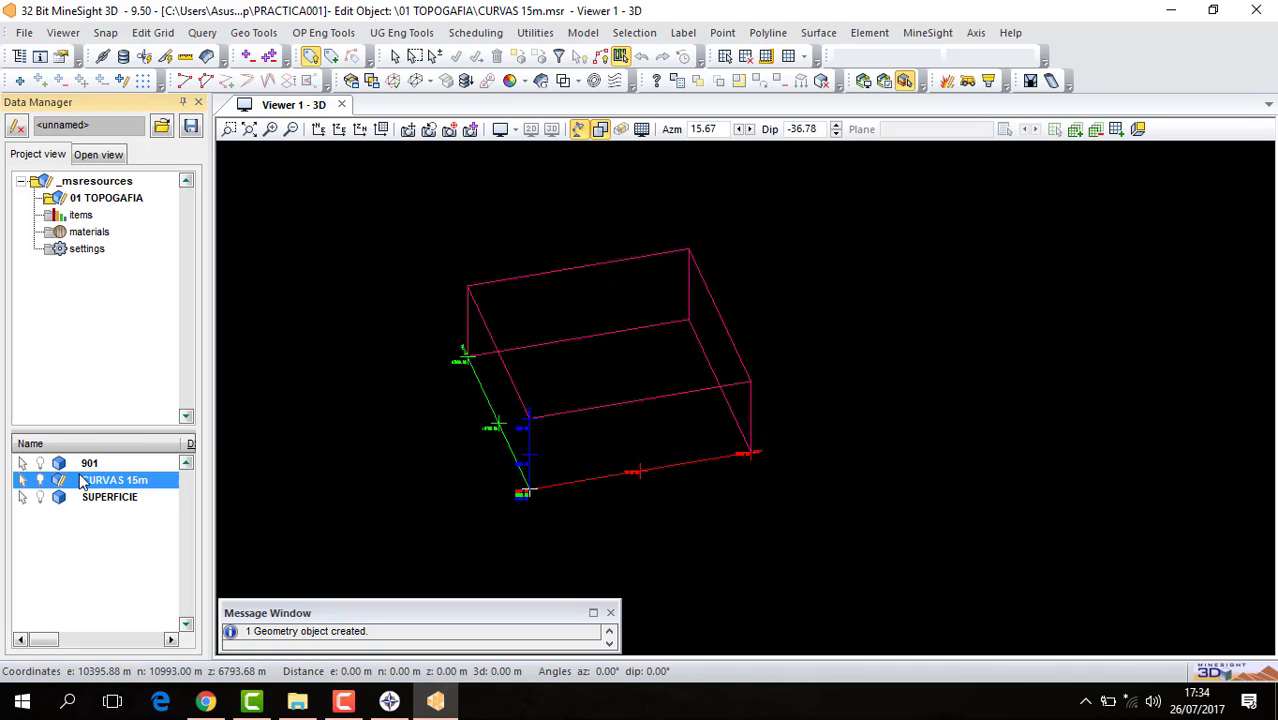
click(39, 498)
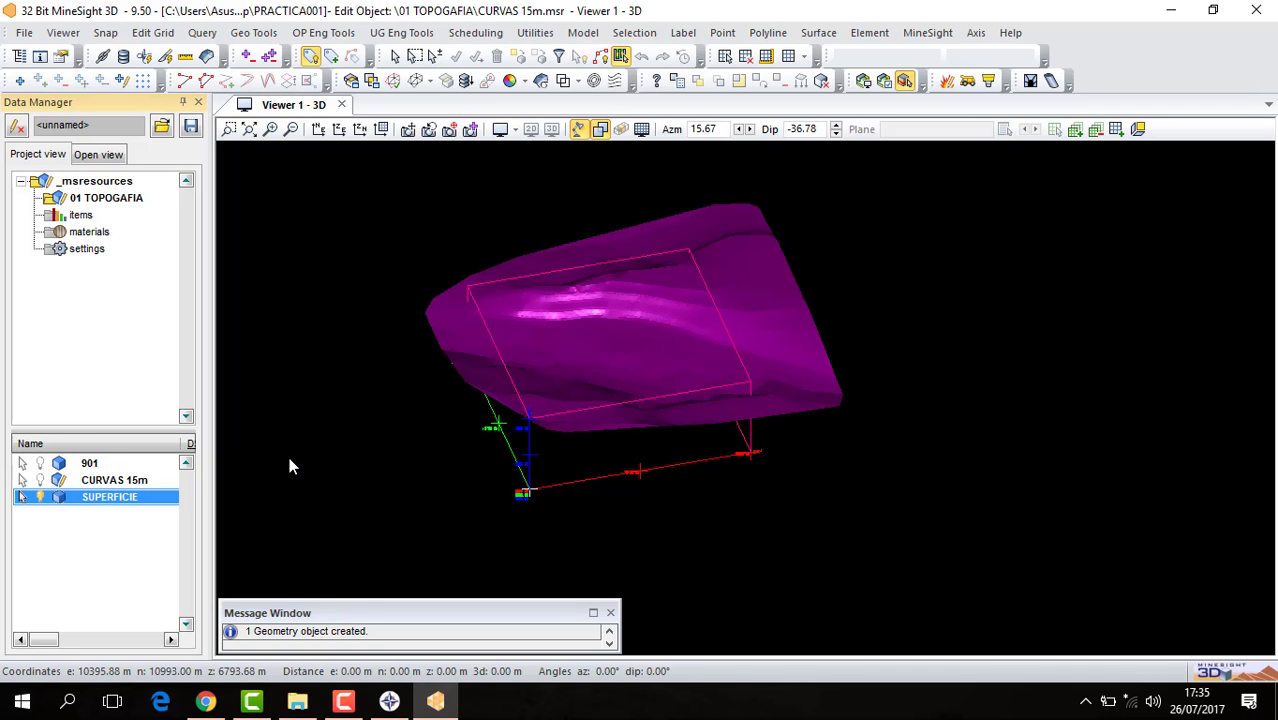
Review the object properties of CURVAS 15m, from the label settings up to the general settings
click(106, 481)
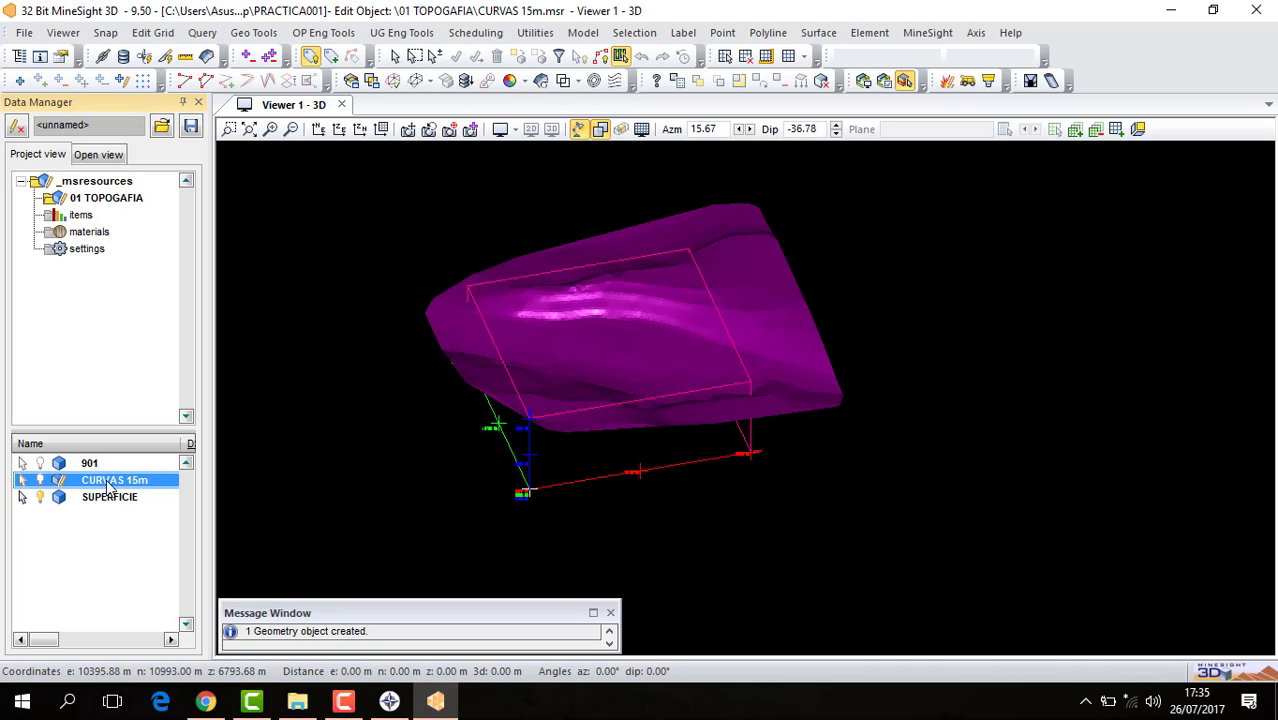
double_click(110, 482)
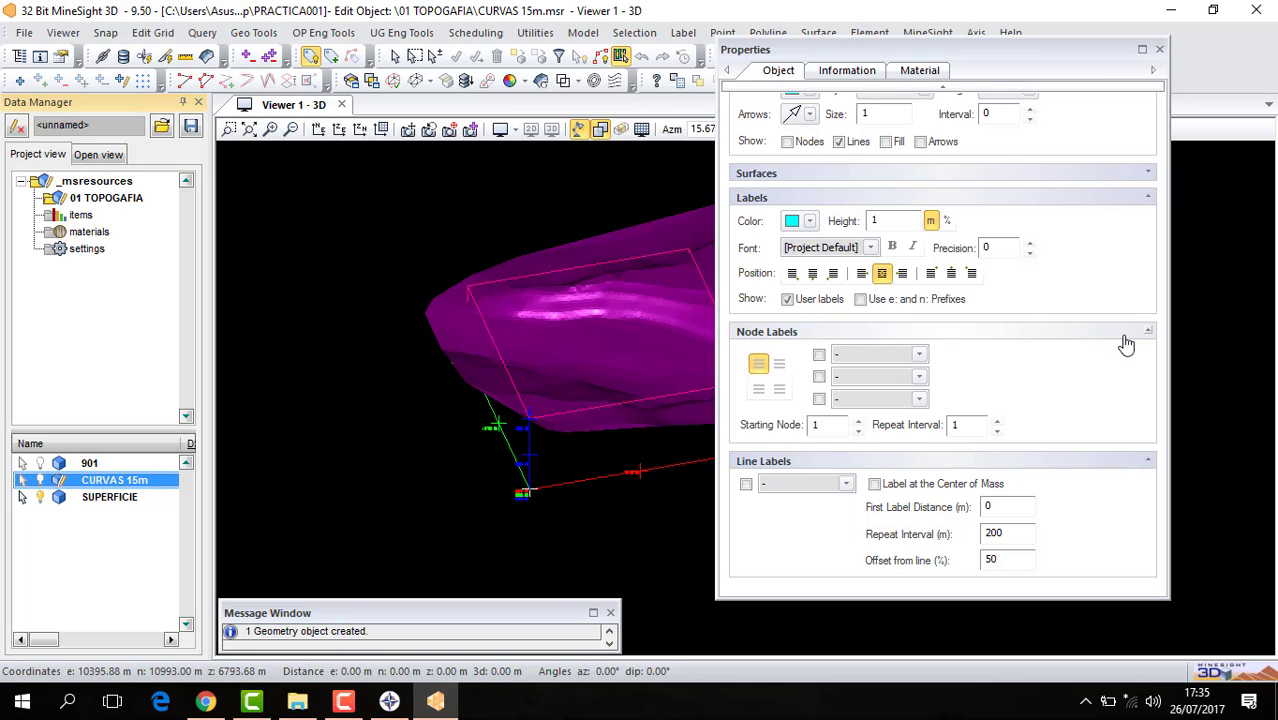
scroll(1124, 338, up, 5)
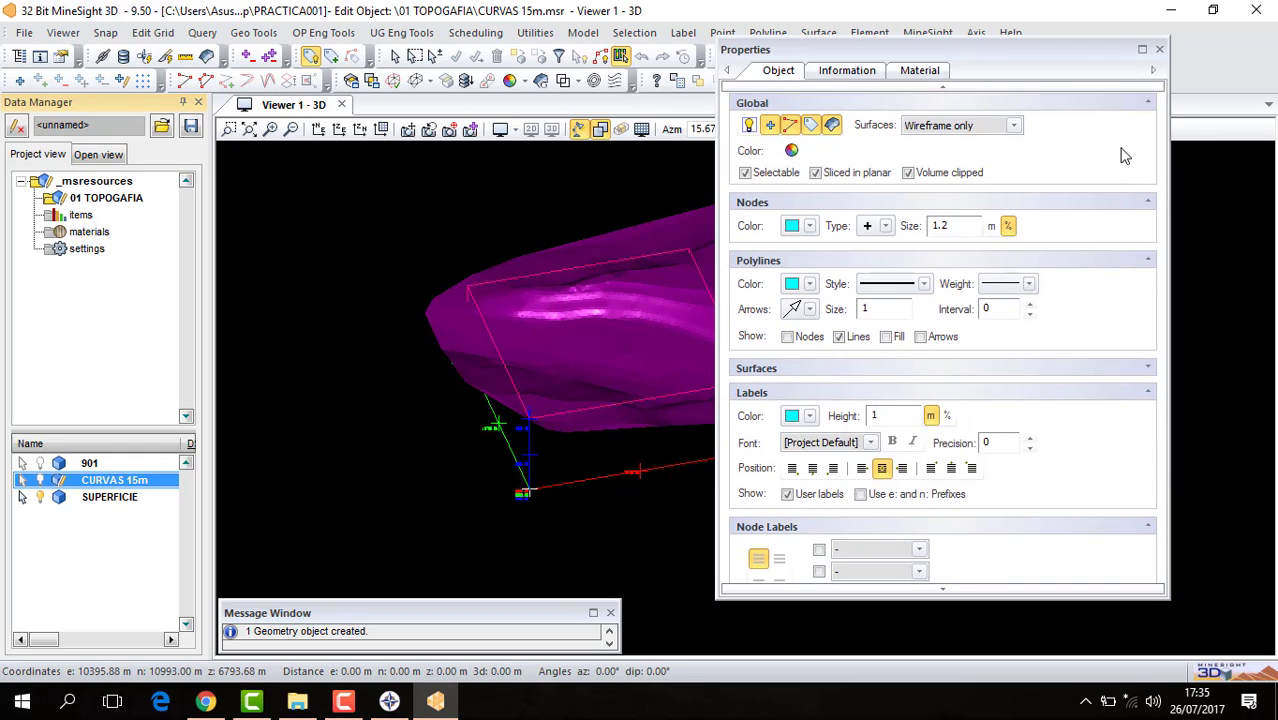
scroll(1114, 156, up, 2)
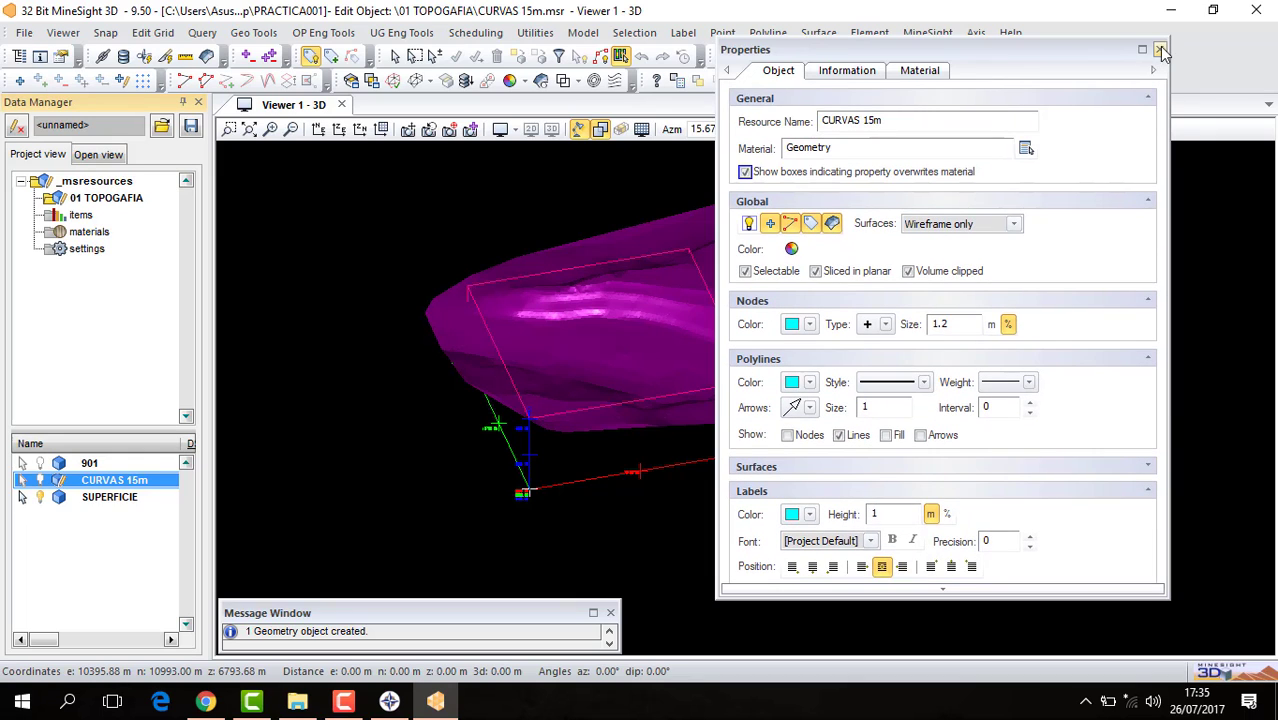
click(1160, 50)
Open the Contour Tool clear of the model and pick the SUPERFICIE surface as the surface to contour
click(828, 34)
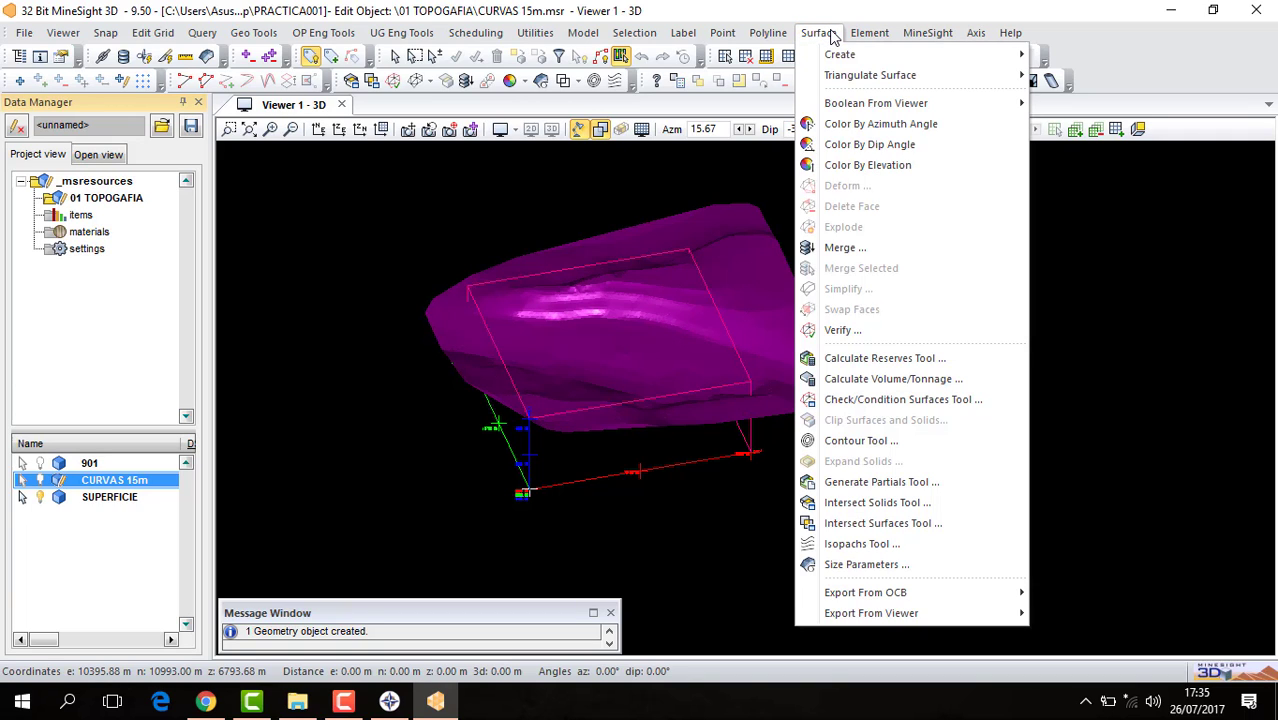
click(852, 440)
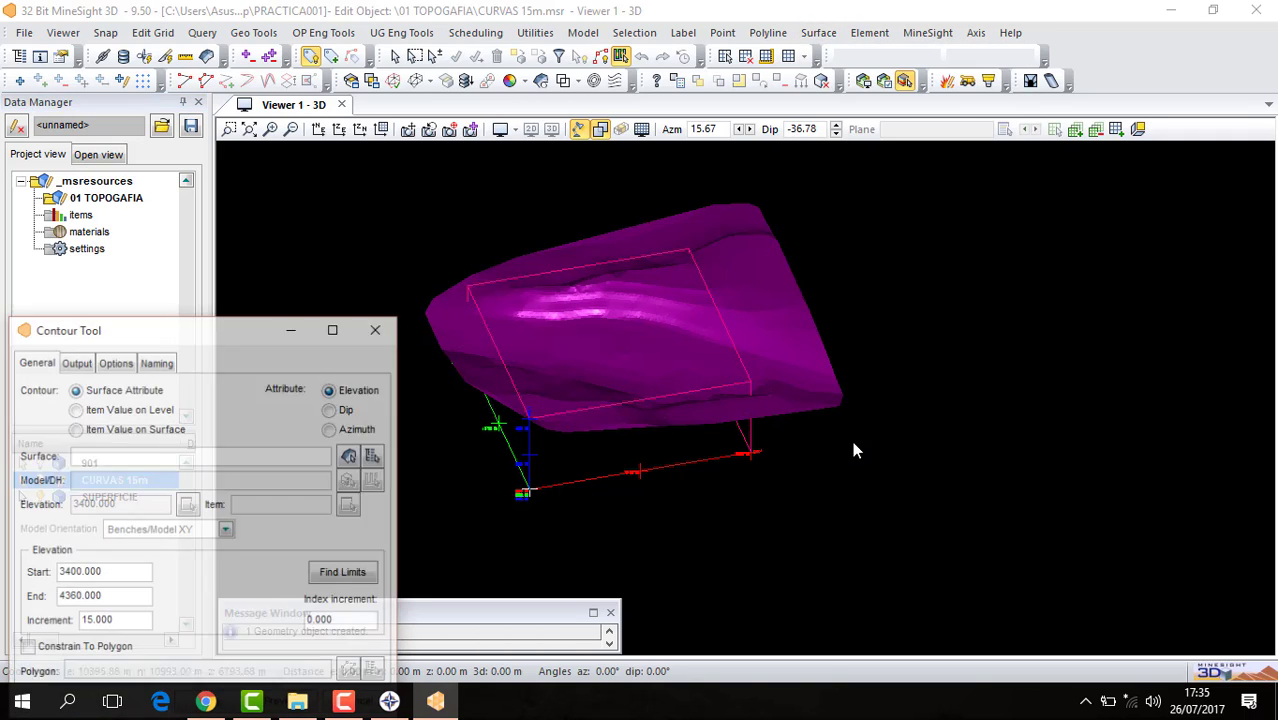
drag(232, 337, 1075, 240)
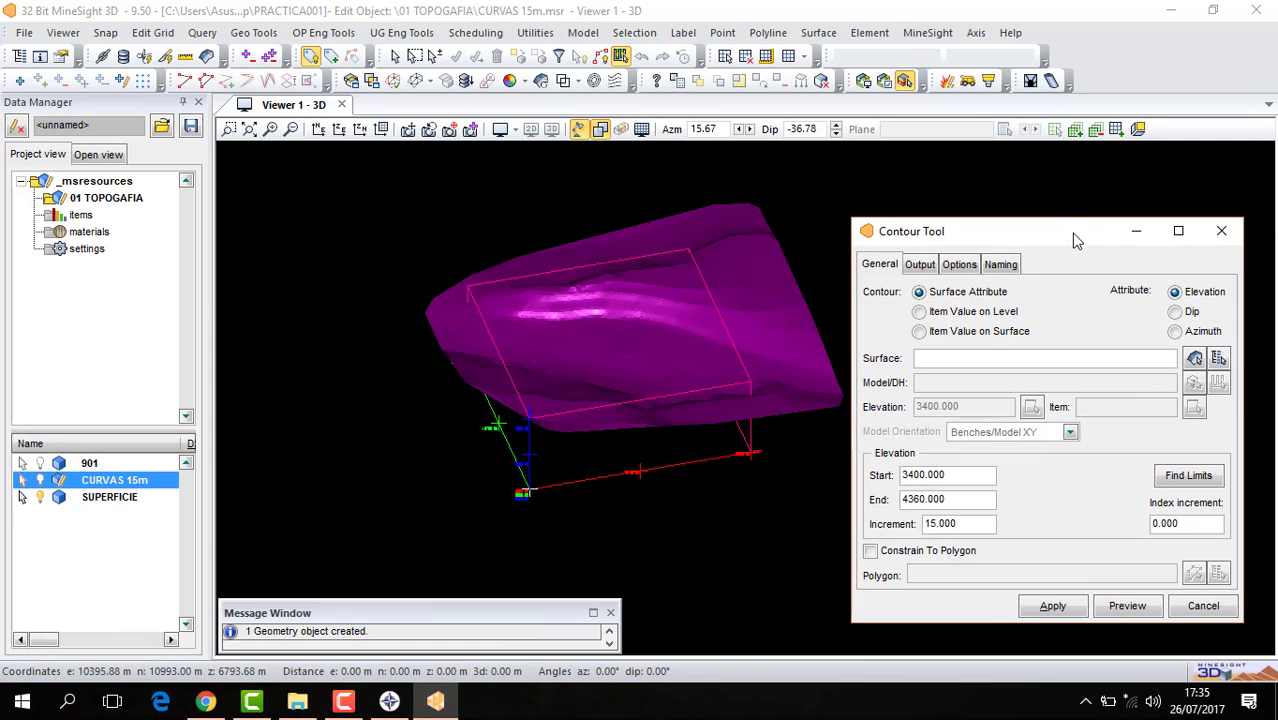
click(1195, 359)
click(622, 342)
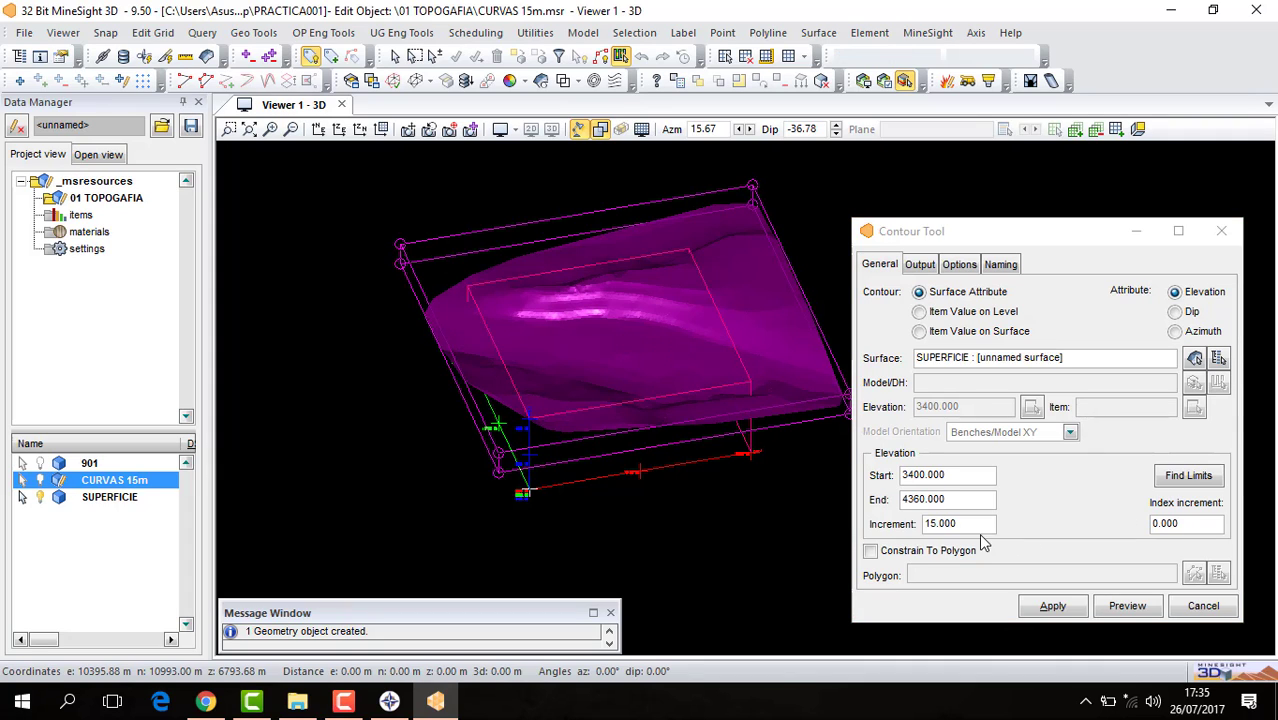
Set the contour elevation increment to 15 and preview the resulting contours across the SUPERFICIE surface
drag(962, 527, 910, 530)
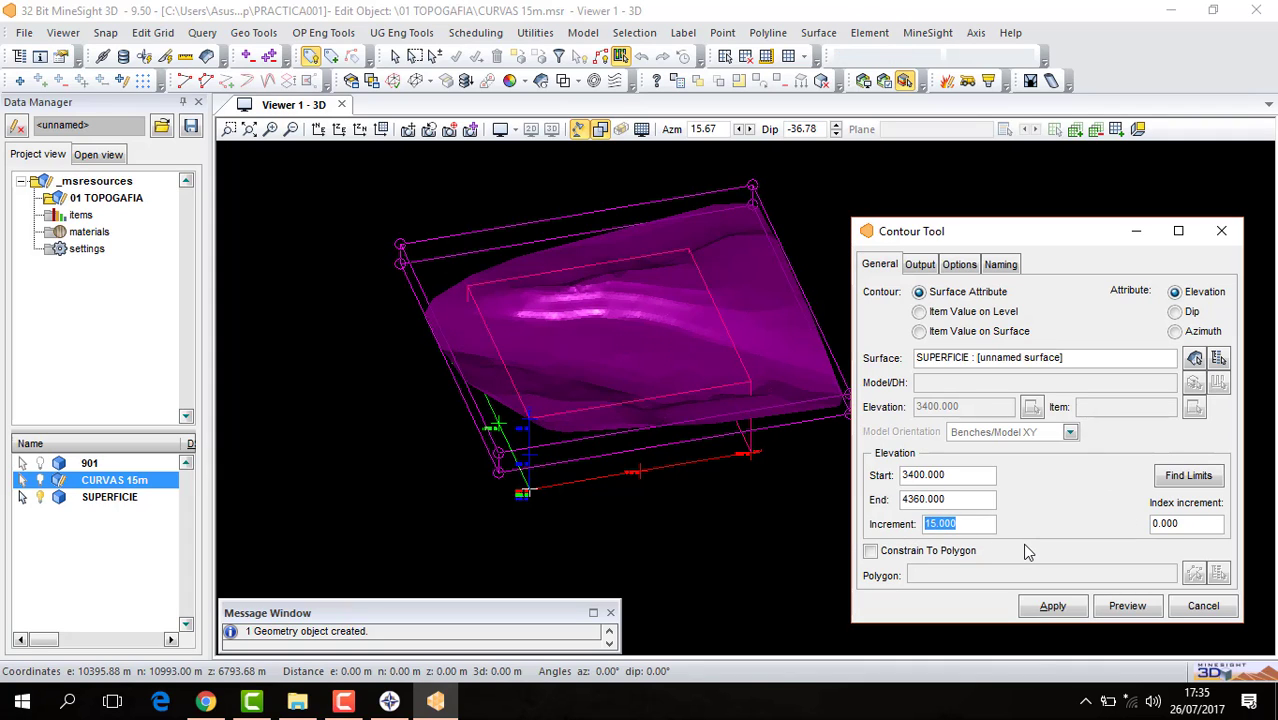
text(15)
click(1127, 606)
scroll(665, 268, up, 5)
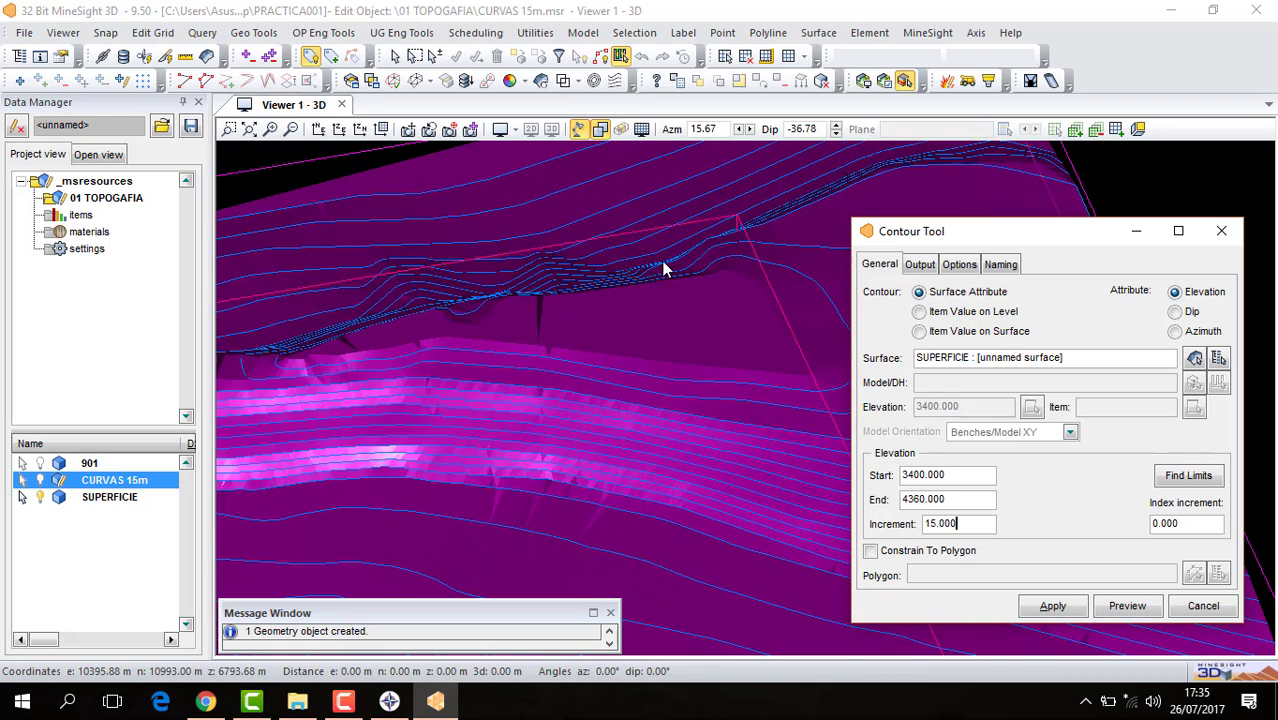
scroll(628, 300, down, 5)
scroll(571, 405, up, 4)
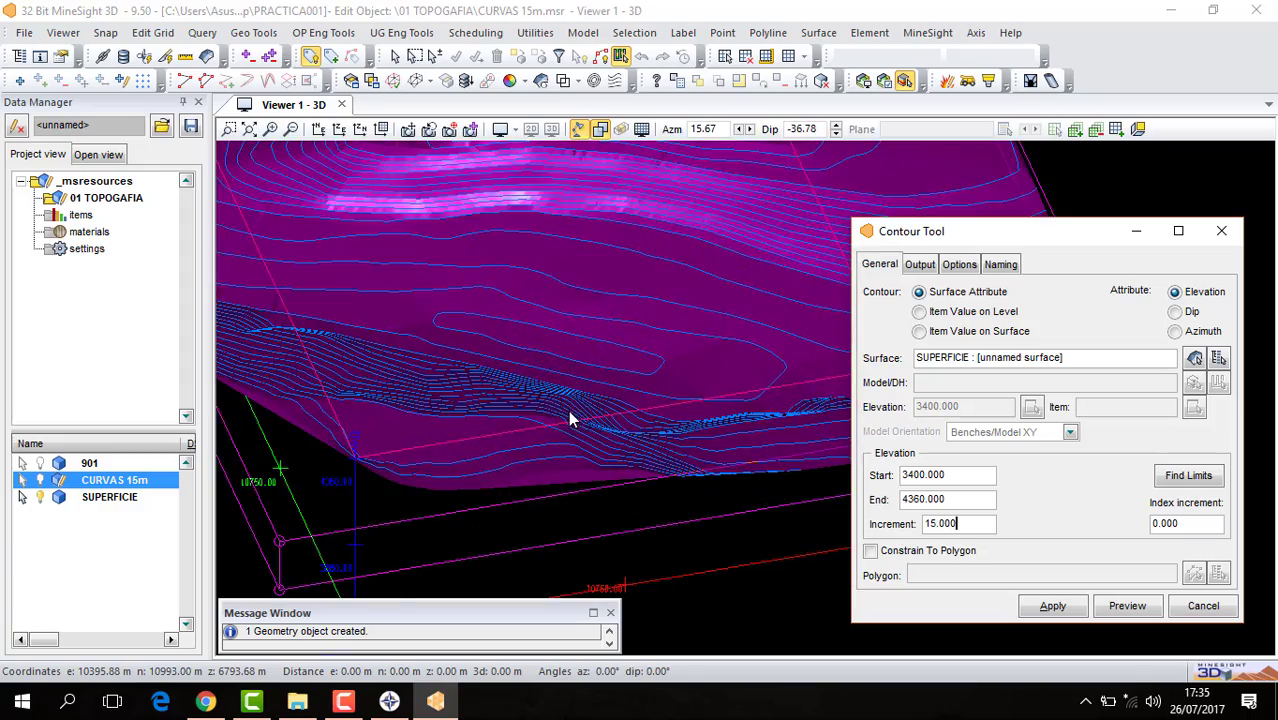
scroll(571, 405, down, 4)
mouse_move(576, 405)
mouse_down()
mouse_move(527, 280)
mouse_move(650, 469)
mouse_move(558, 404)
mouse_up()
scroll(558, 403, up, 5)
scroll(565, 410, down, 4)
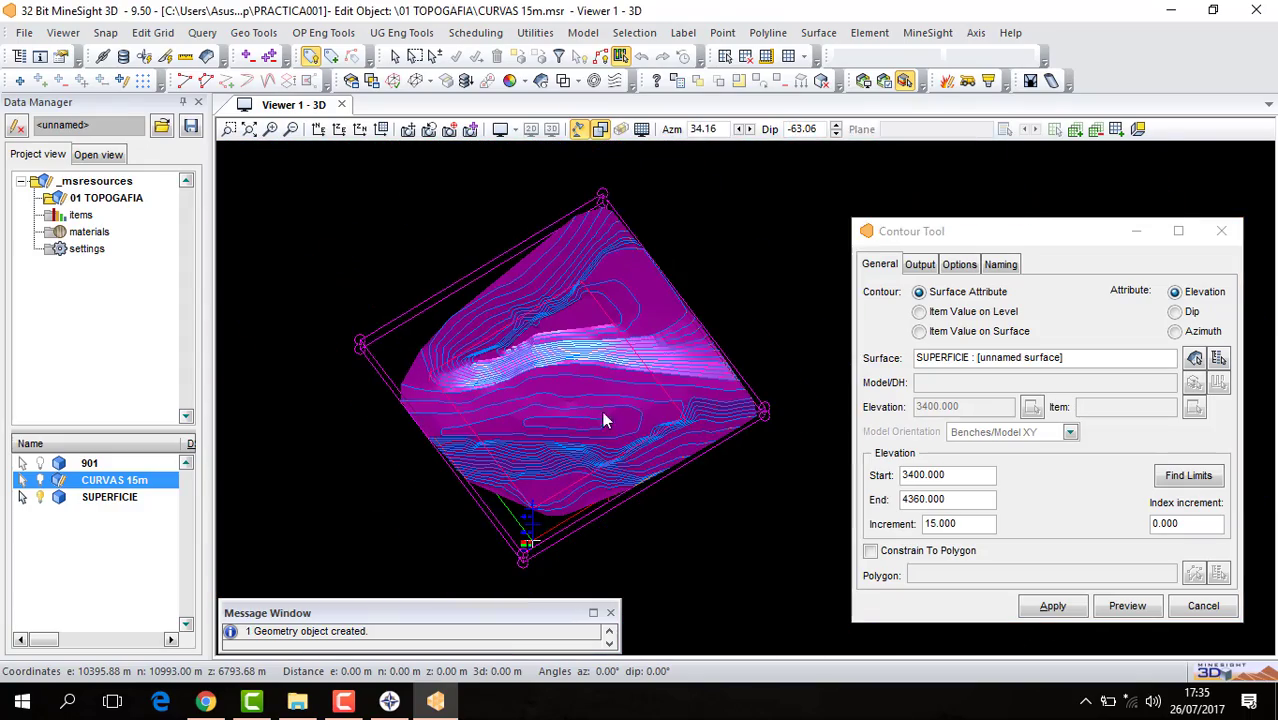
Apply the previewed contours to CURVAS 15m and display that object over the surface with the Contour Tool closed
click(1062, 608)
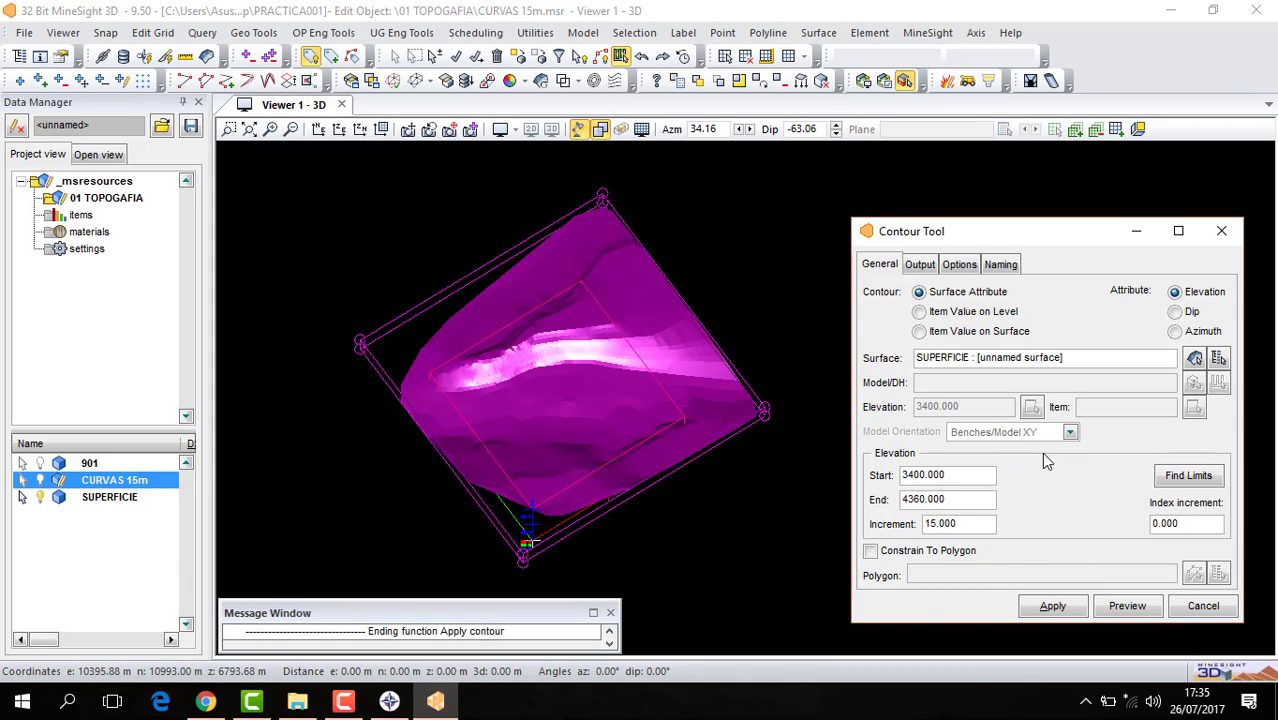
click(1221, 231)
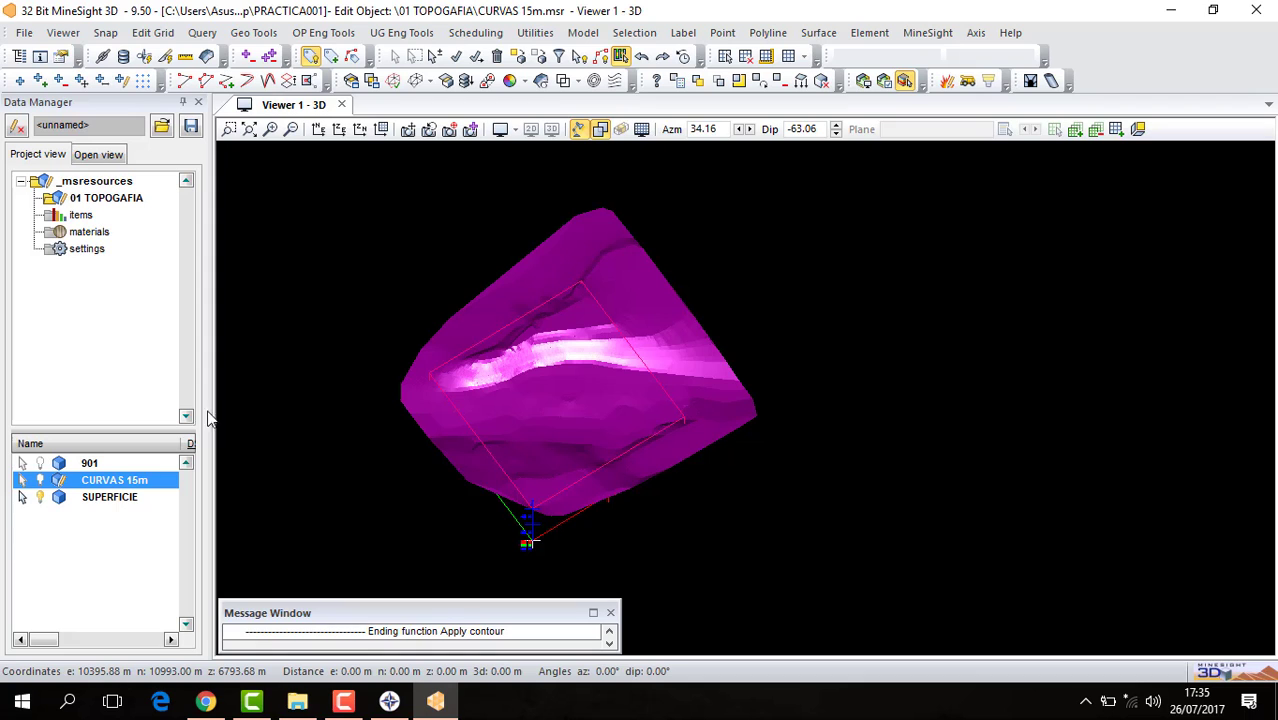
click(40, 480)
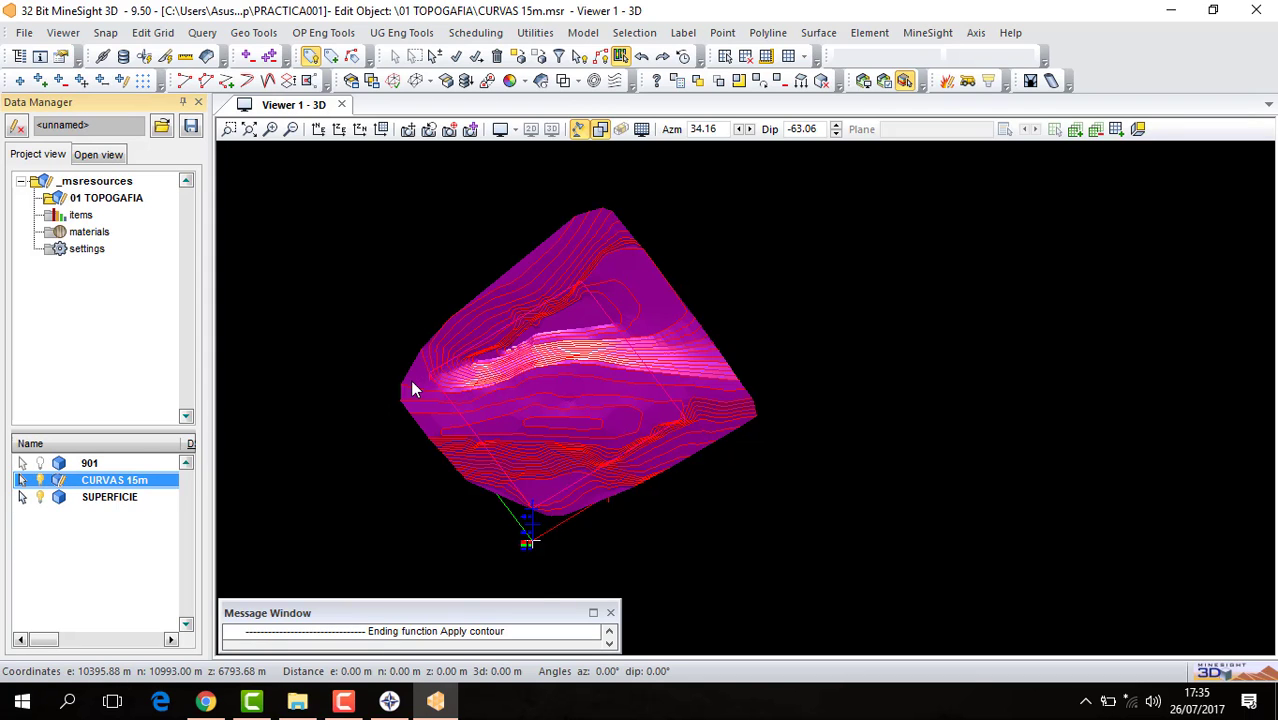